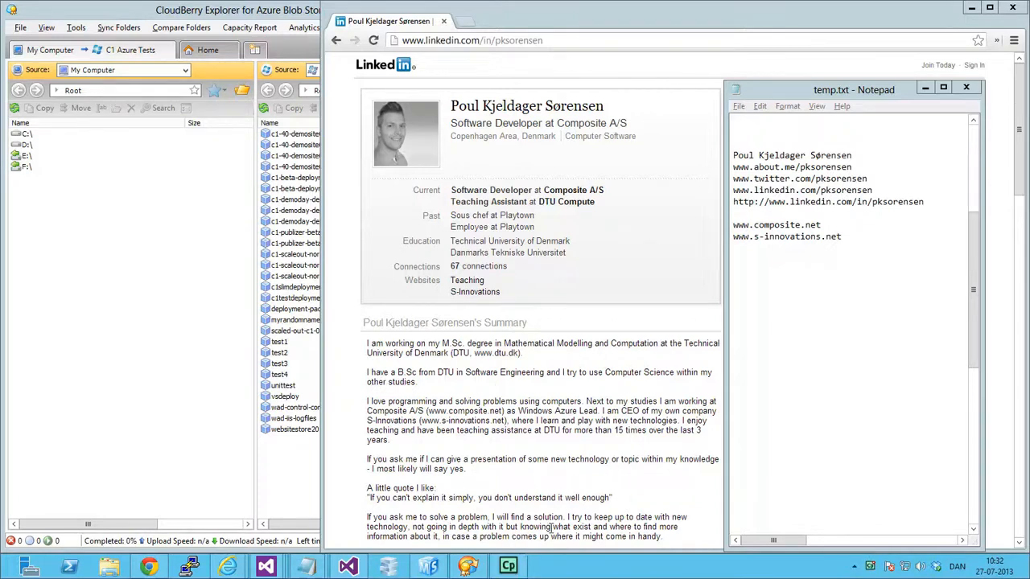
# Switch to Azure Management Studio, to CloudBerry Explorer, and to the temp.txt notes in Notepad with the download links.
pyautogui.click(432, 566)
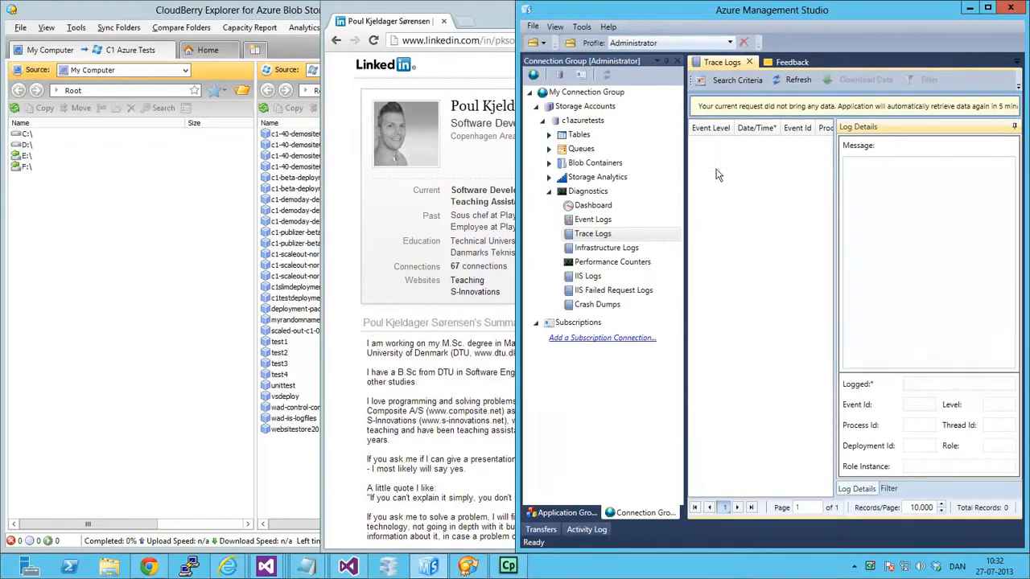
pyautogui.click(467, 566)
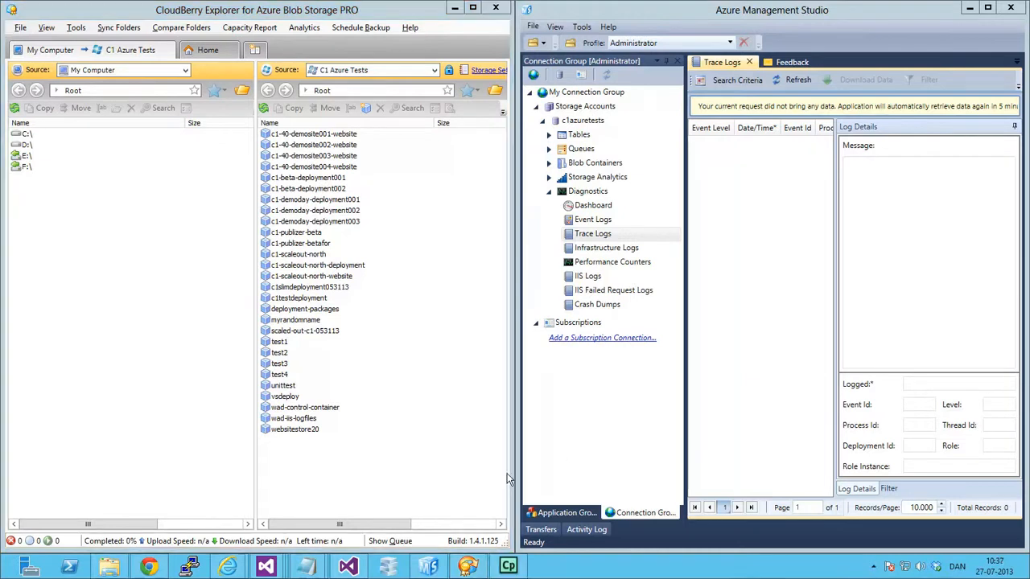
pyautogui.moveTo(305, 566)
pyautogui.click(383, 511)
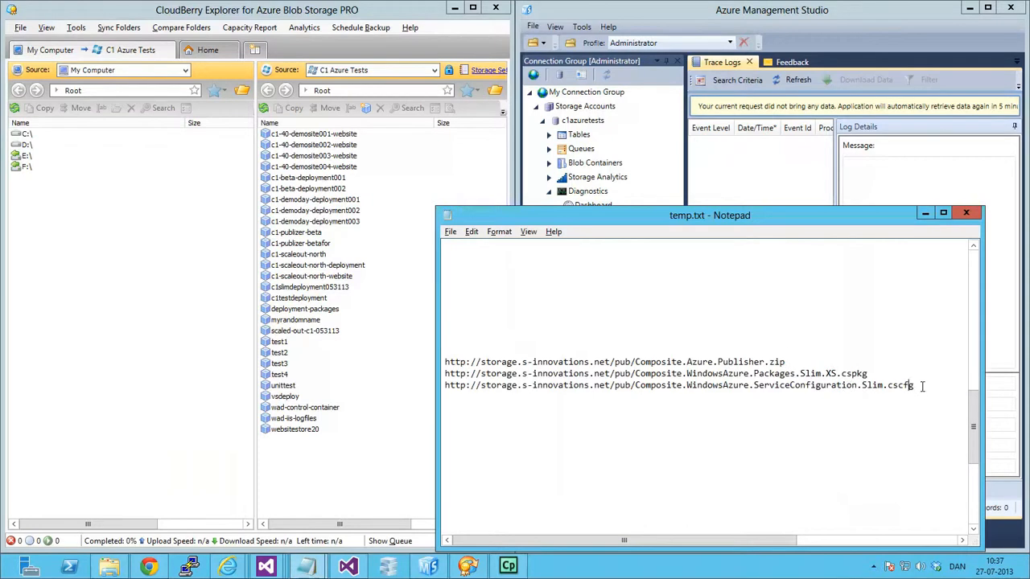
# Open Composite.WindowsAzure.ServiceConfiguration.Slim.cscfg from the Downloads folder in Notepad.
pyautogui.click(108, 566)
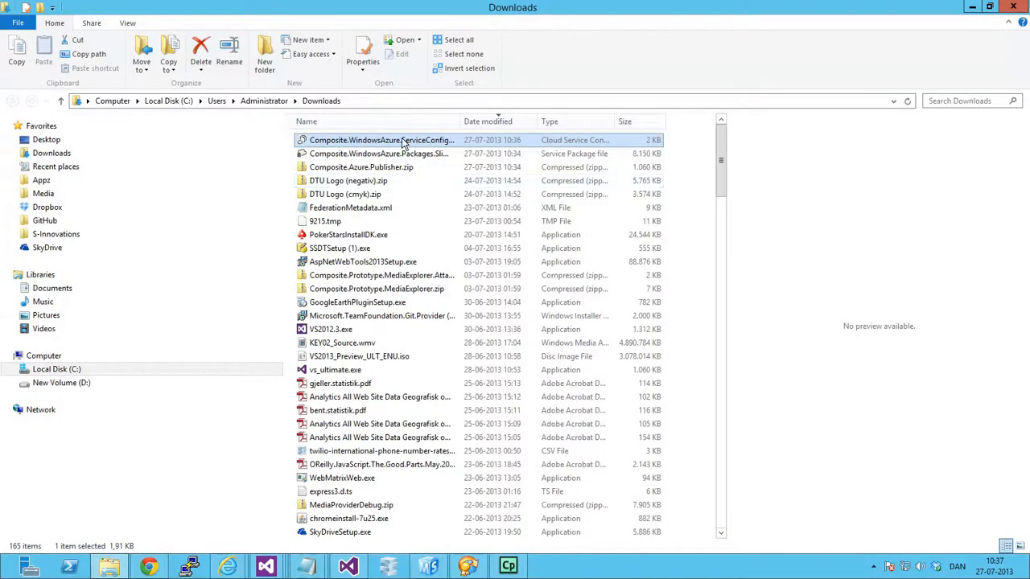
pyautogui.rightClick(400, 140)
pyautogui.click(332, 178)
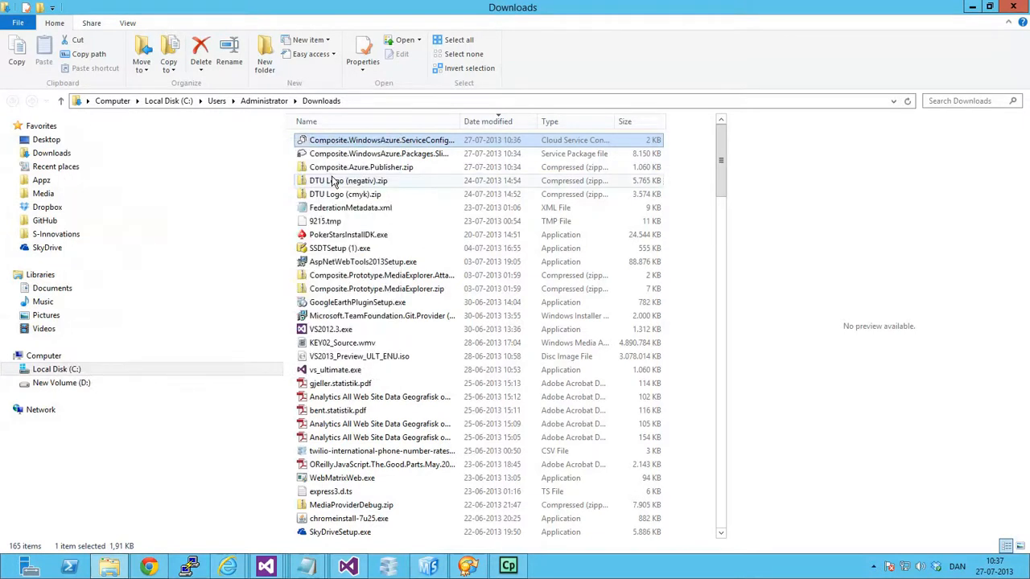
pyautogui.click(454, 245)
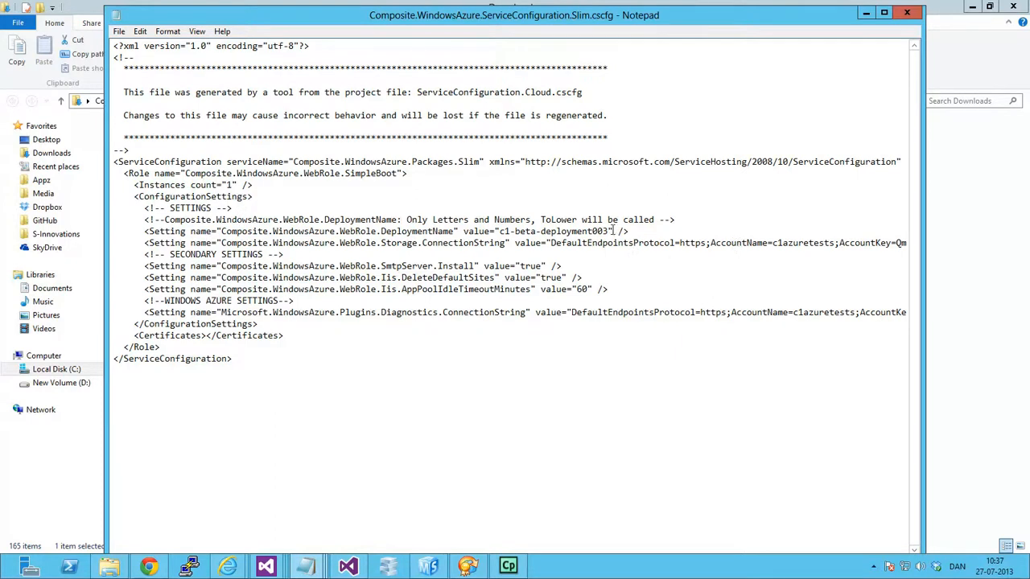
# Compare the configuration's deployment name with the refreshed C1 Azure Tests containers in CloudBerry Explorer, checking c1-beta-deployment001 and c1-beta-deployment002.
pyautogui.moveTo(609, 230)
pyautogui.mouseDown()
pyautogui.moveTo(570, 232)
pyautogui.moveTo(593, 232)
pyautogui.mouseUp()
pyautogui.click(593, 231)
pyautogui.click(474, 567)
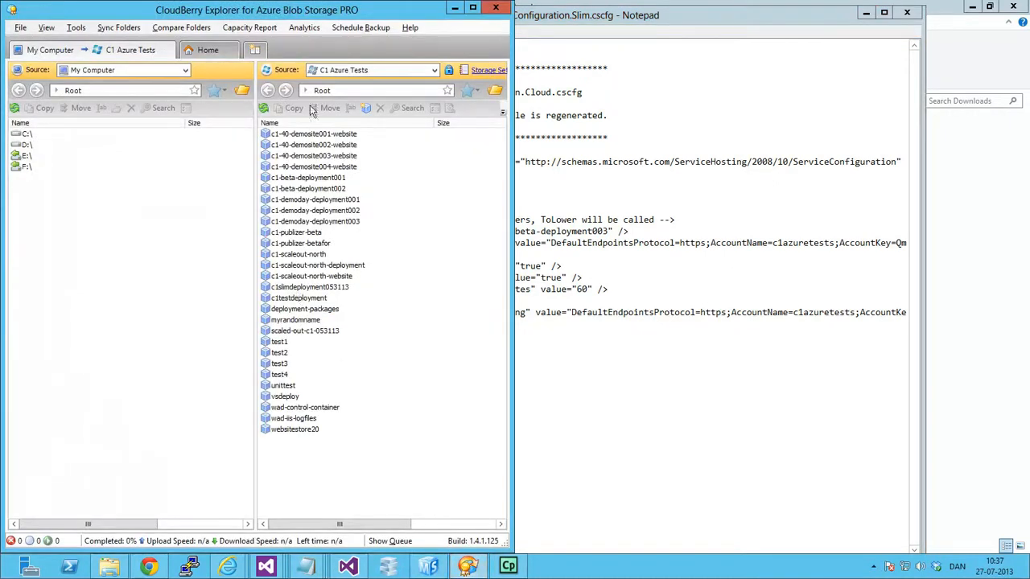
pyautogui.click(263, 108)
pyautogui.click(305, 179)
pyautogui.click(338, 189)
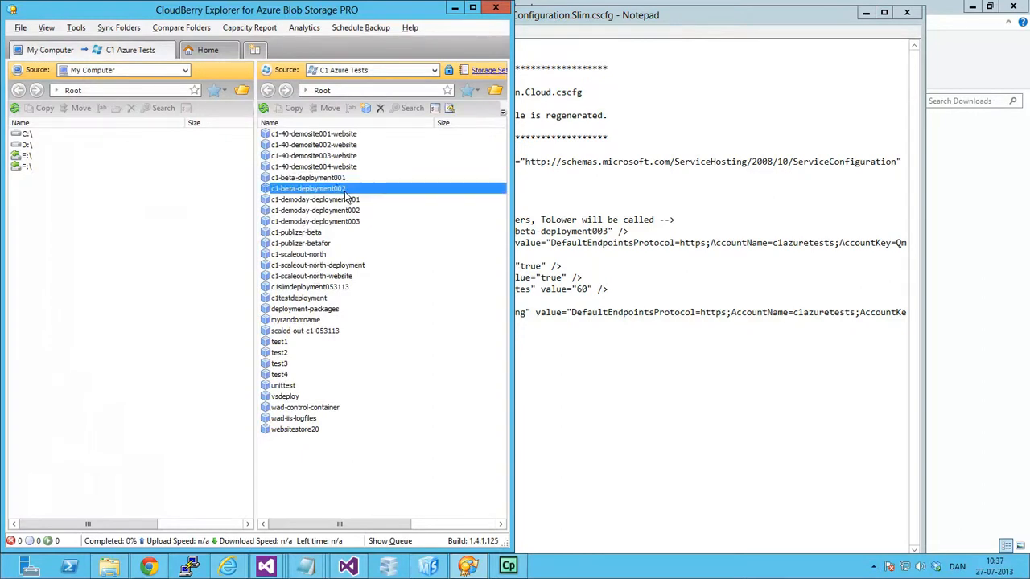
# Review the DeploymentName and storage connection string settings in the service configuration file, and close it.
pyautogui.click(613, 232)
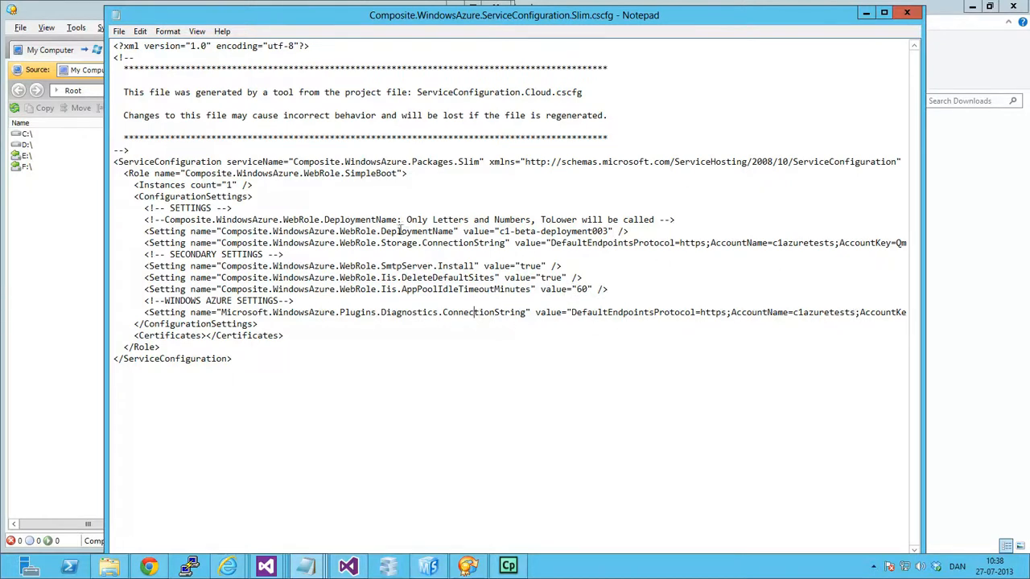
pyautogui.moveTo(392, 245); pyautogui.dragTo(411, 246)
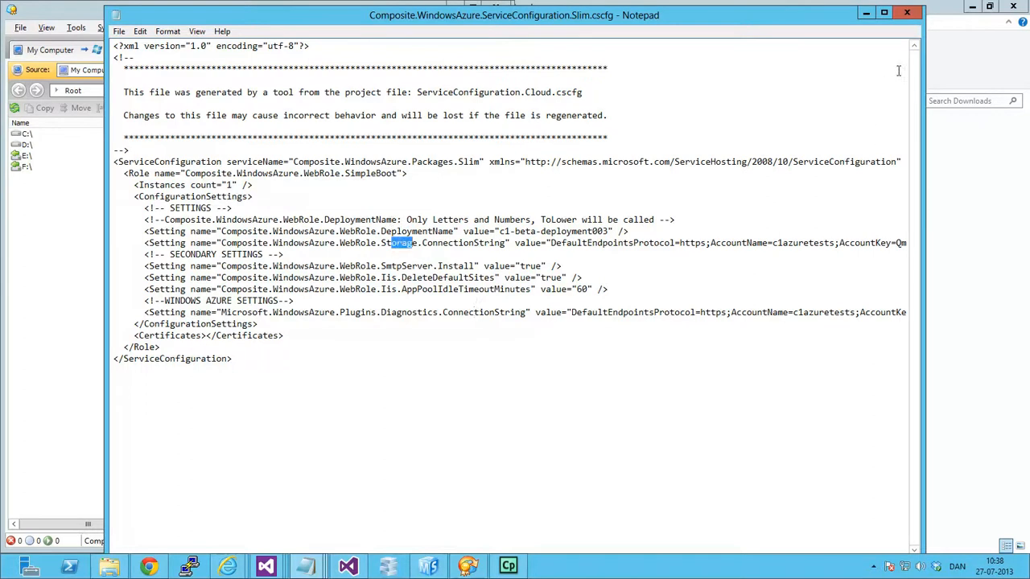
pyautogui.click(906, 12)
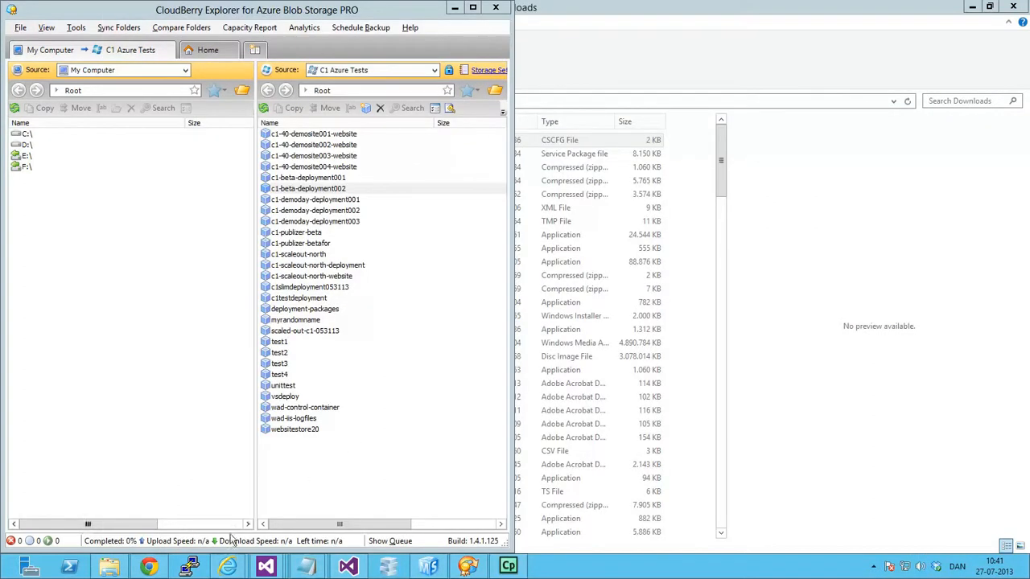
# Switch to the Windows Azure portal in Internet Explorer, list the cloud services and examine their subscriptions and locations.
pyautogui.moveTo(229, 566)
pyautogui.click(185, 515)
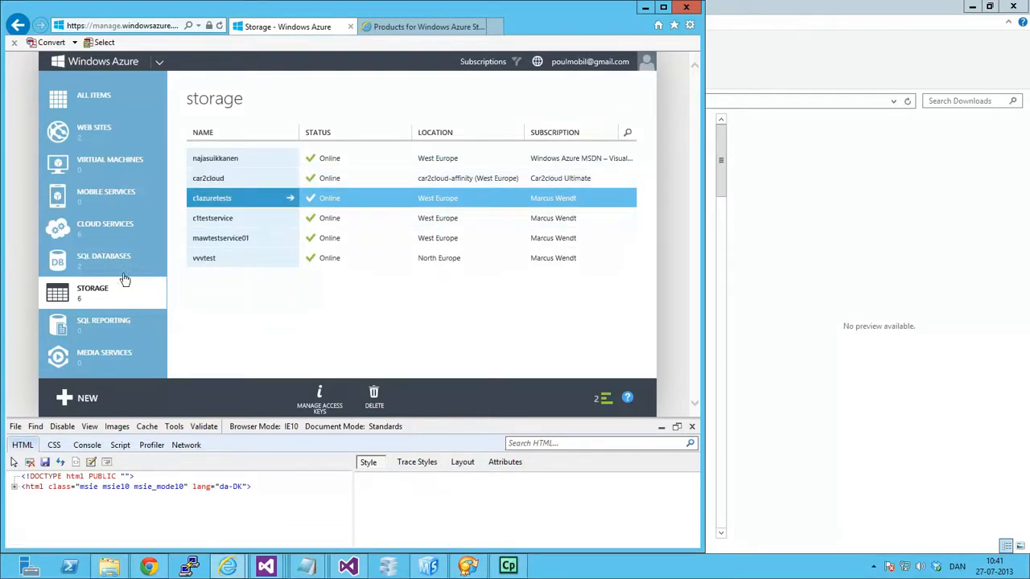
pyautogui.click(102, 235)
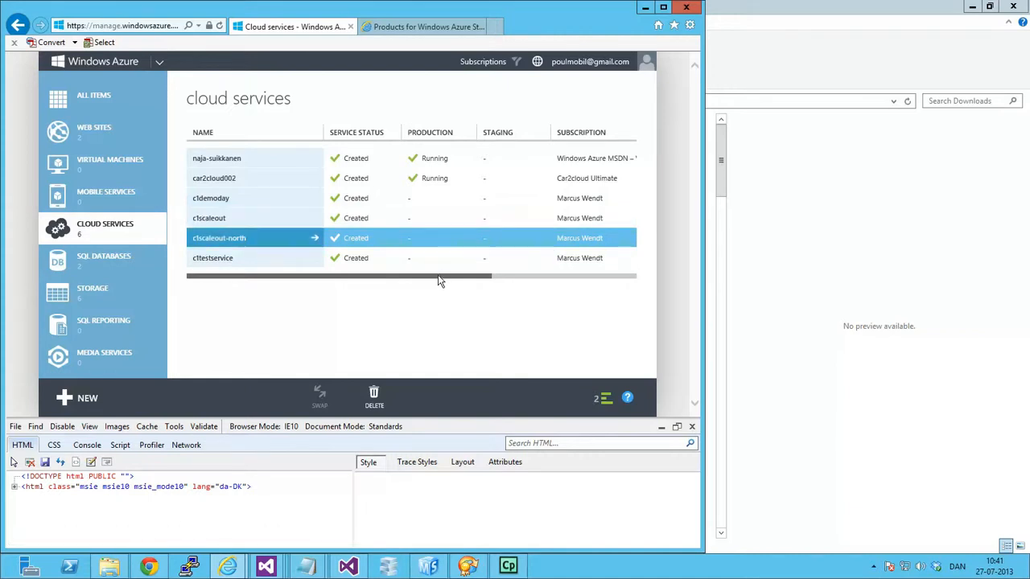
pyautogui.moveTo(439, 279); pyautogui.dragTo(593, 276)
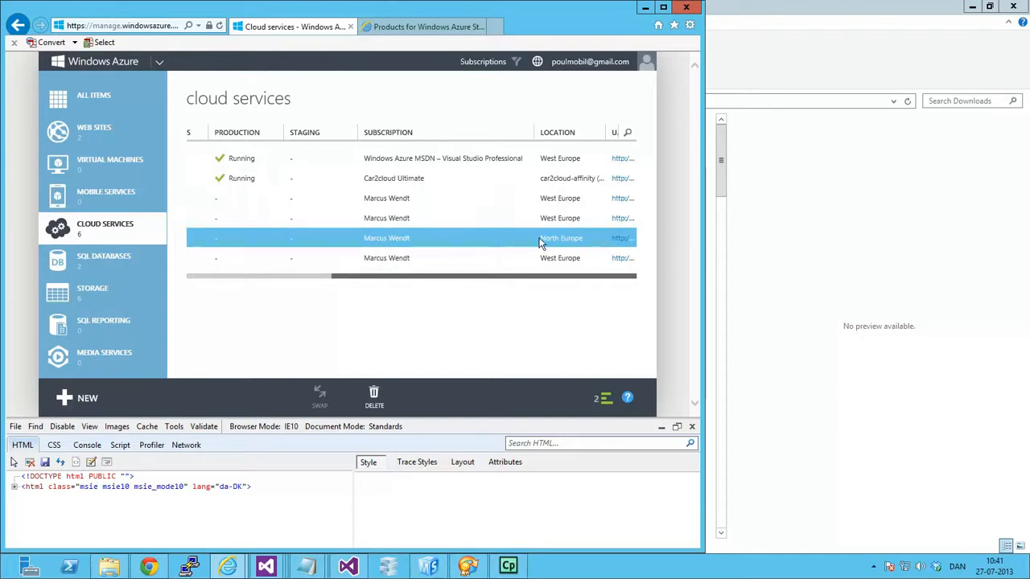
pyautogui.moveTo(516, 278); pyautogui.dragTo(356, 282)
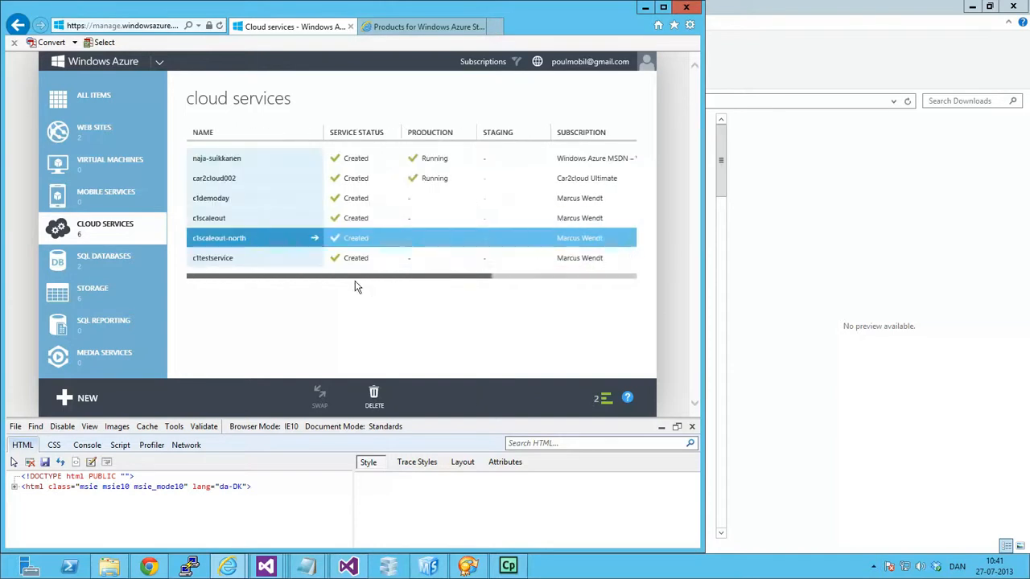
# Open the c1scaleout cloud service and start a new production deployment.
pyautogui.click(298, 222)
pyautogui.click(298, 222)
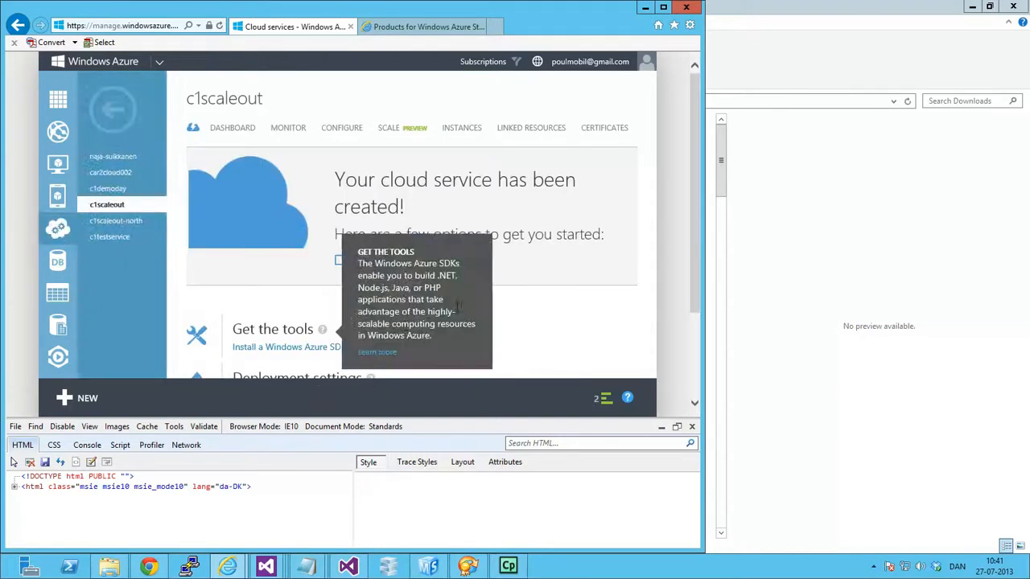
pyautogui.scroll(-2, 460, 159)
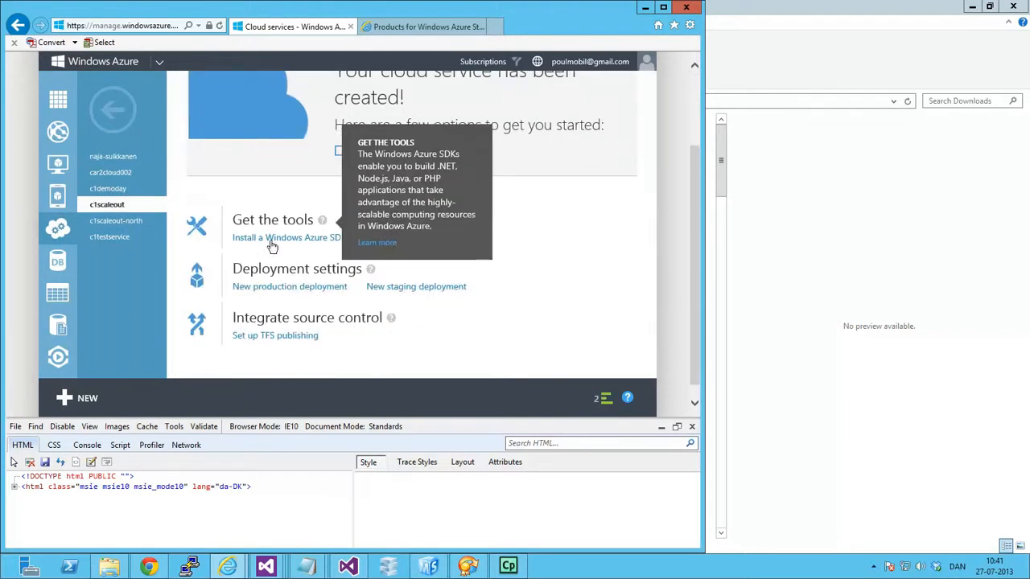
pyautogui.click(342, 288)
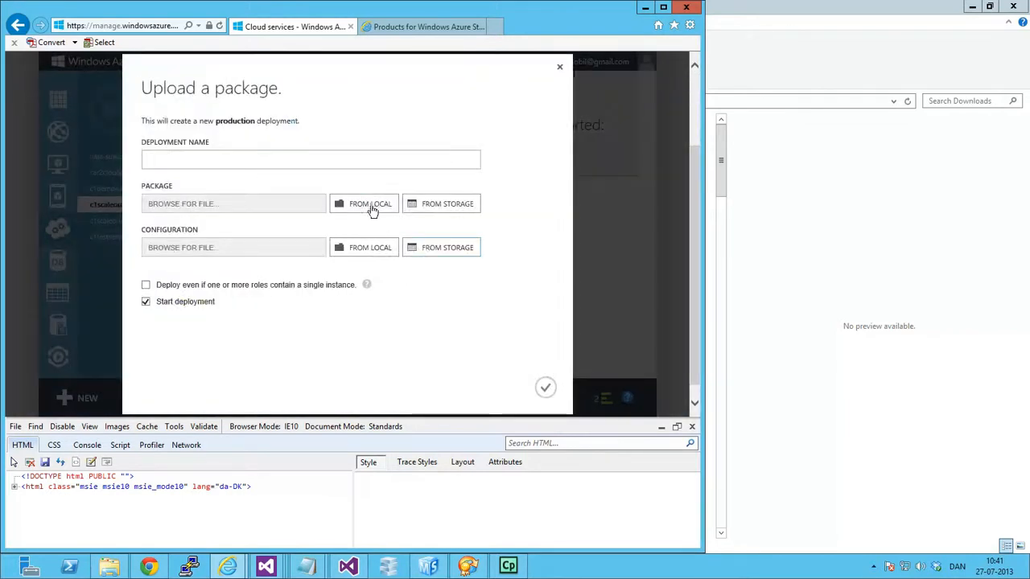
# Choose the local Composite.WindowsAzure.Packages.Slim.XS package and Composite.WindowsAzure.ServiceConfiguration.Slim configuration from Downloads for the deployment.
pyautogui.click(374, 205)
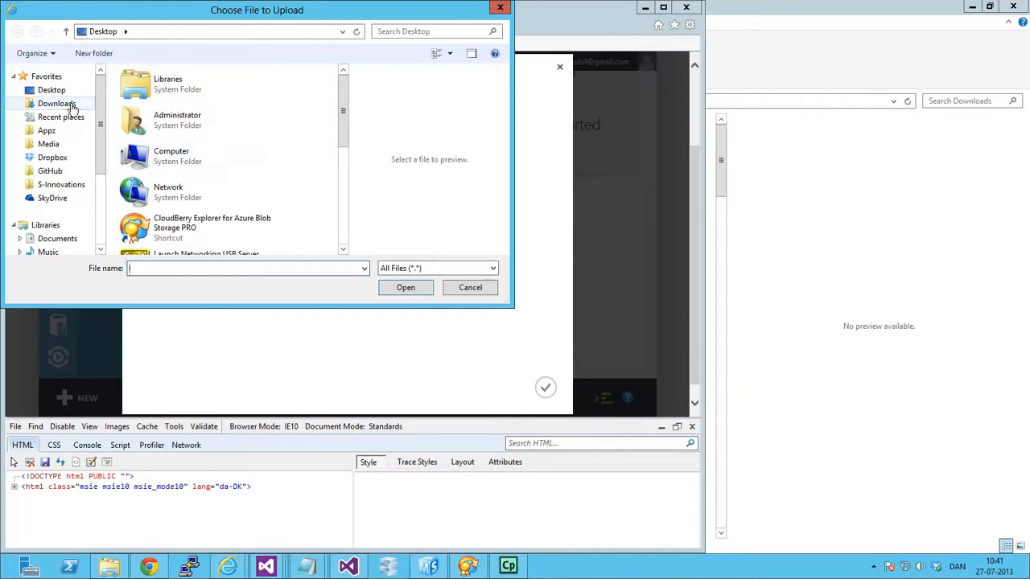
pyautogui.click(70, 103)
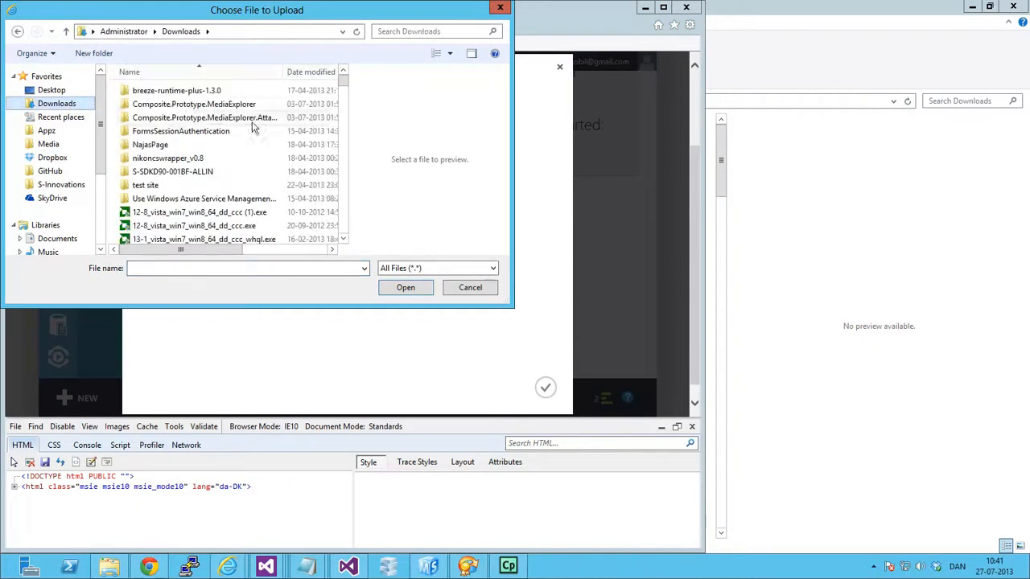
pyautogui.click(311, 72)
pyautogui.doubleClick(234, 104)
pyautogui.click(356, 247)
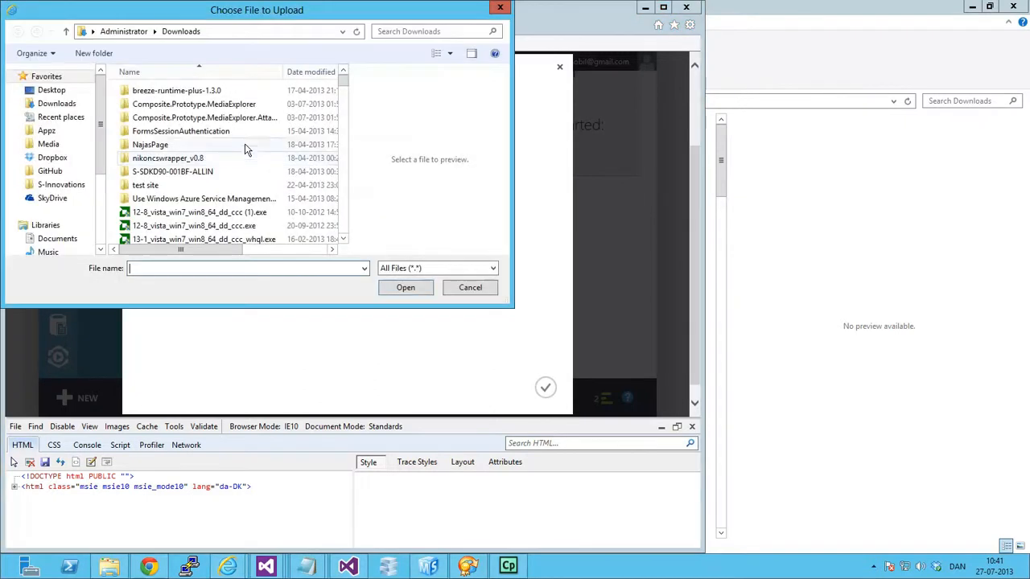
pyautogui.click(310, 71)
pyautogui.doubleClick(211, 92)
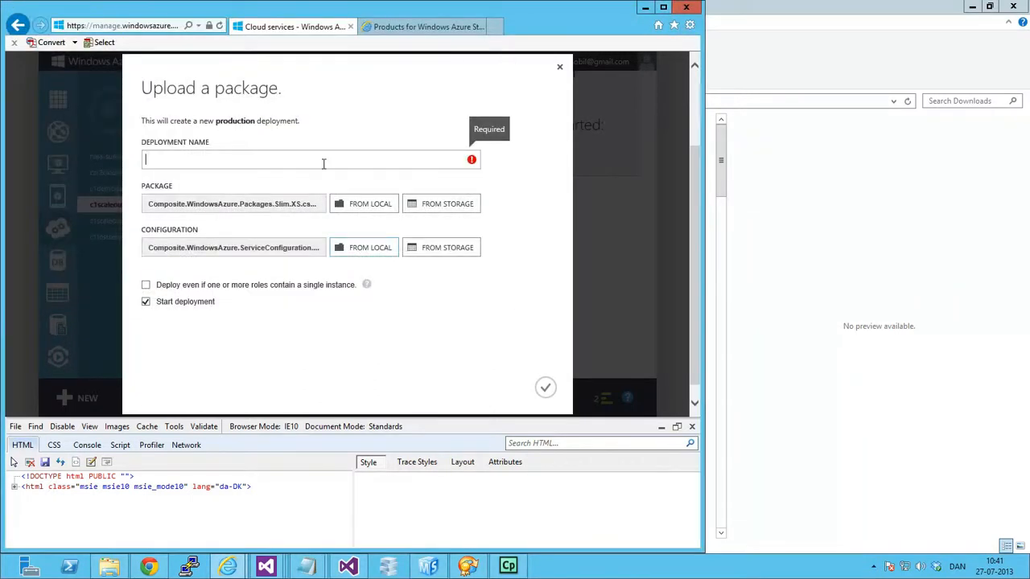
# Name the deployment PresentationDeploy, allow single-instance roles, submit it and dismiss the completed operation notifications.
pyautogui.click(324, 164)
pyautogui.write('PresentationDeployment')
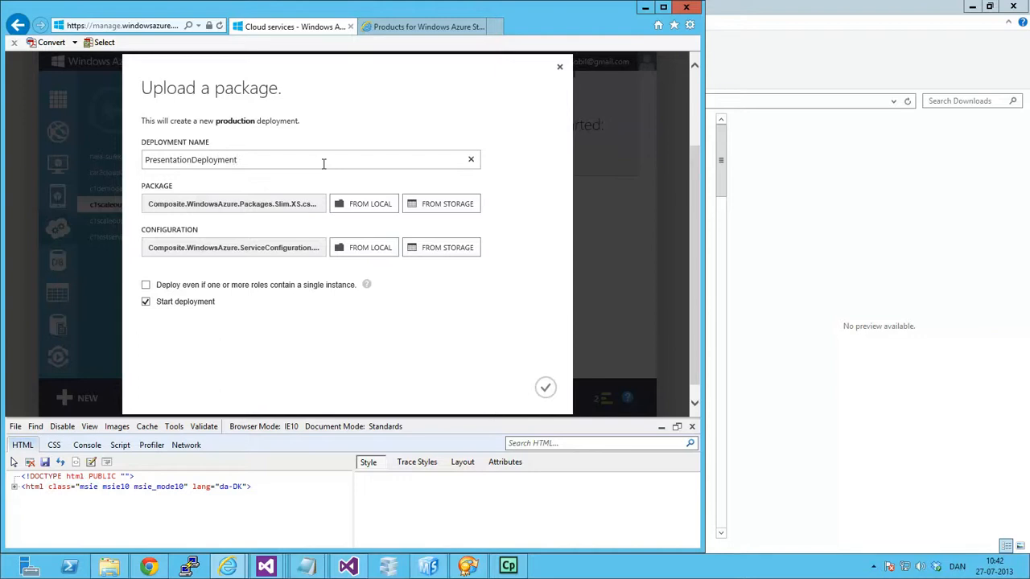
pyautogui.click(191, 288)
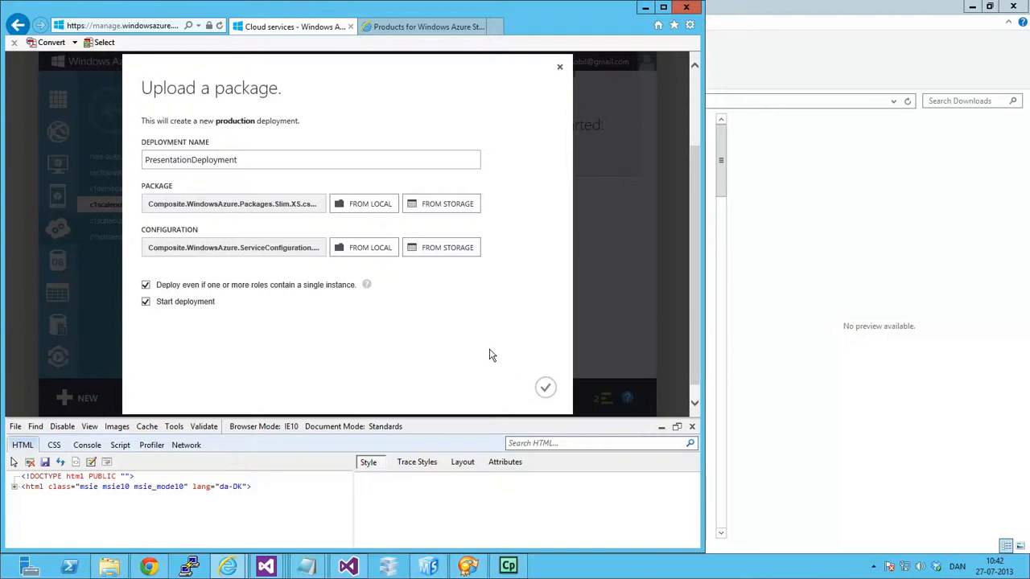
pyautogui.click(546, 389)
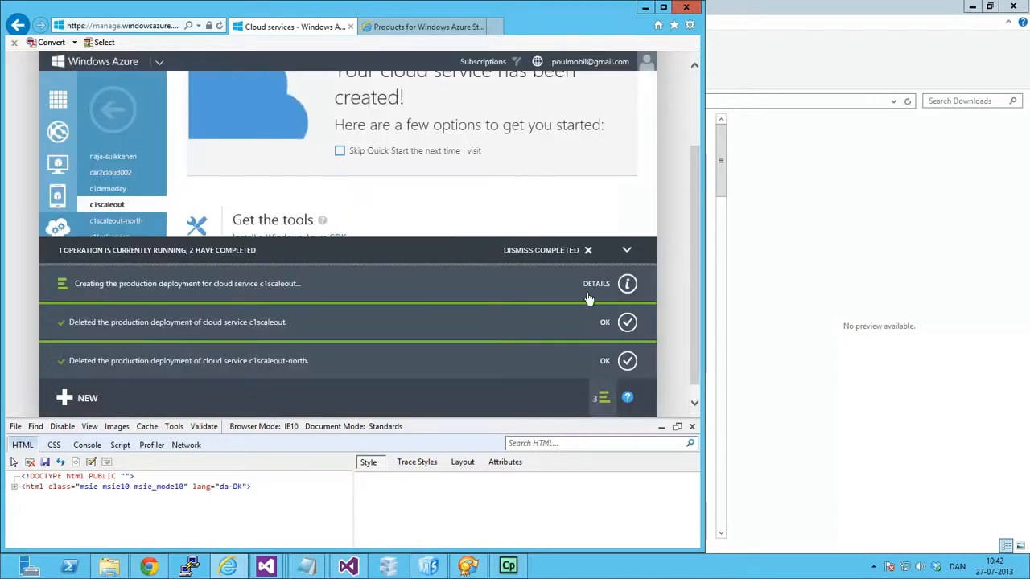
pyautogui.click(563, 250)
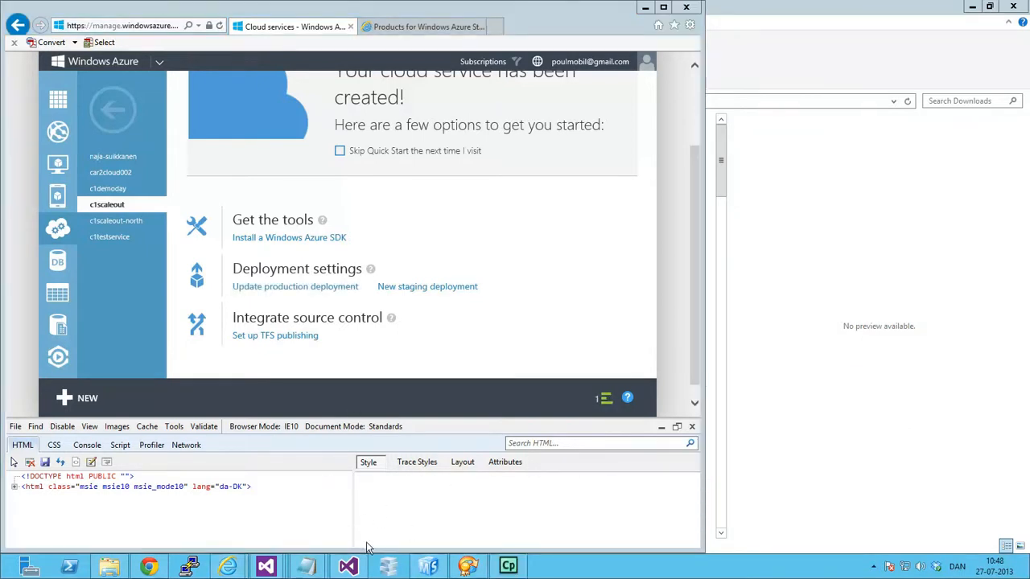
# Launch Microsoft WebMatrix and start a new site from the Web Gallery.
pyautogui.rightClick(388, 567)
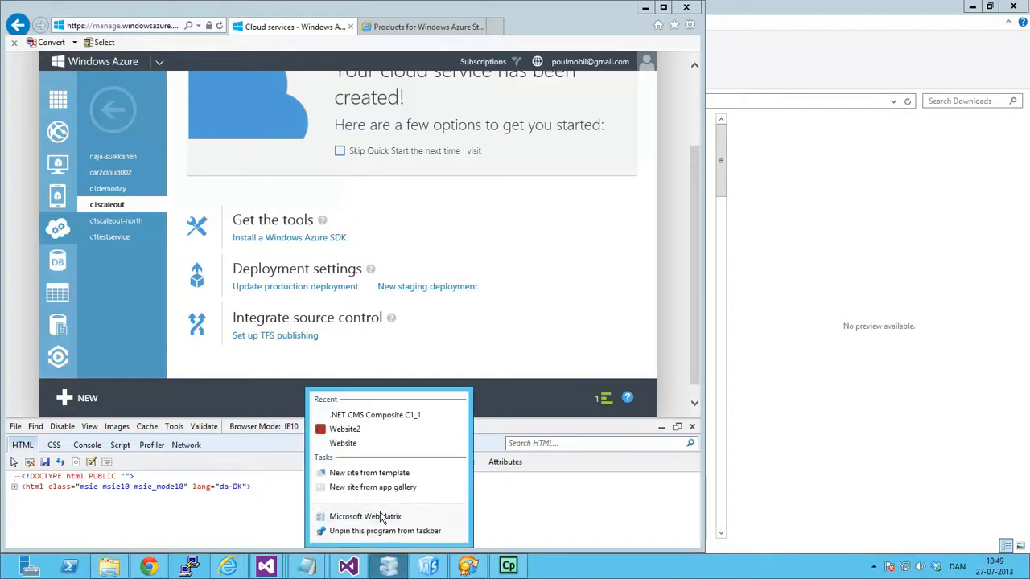
pyautogui.click(383, 517)
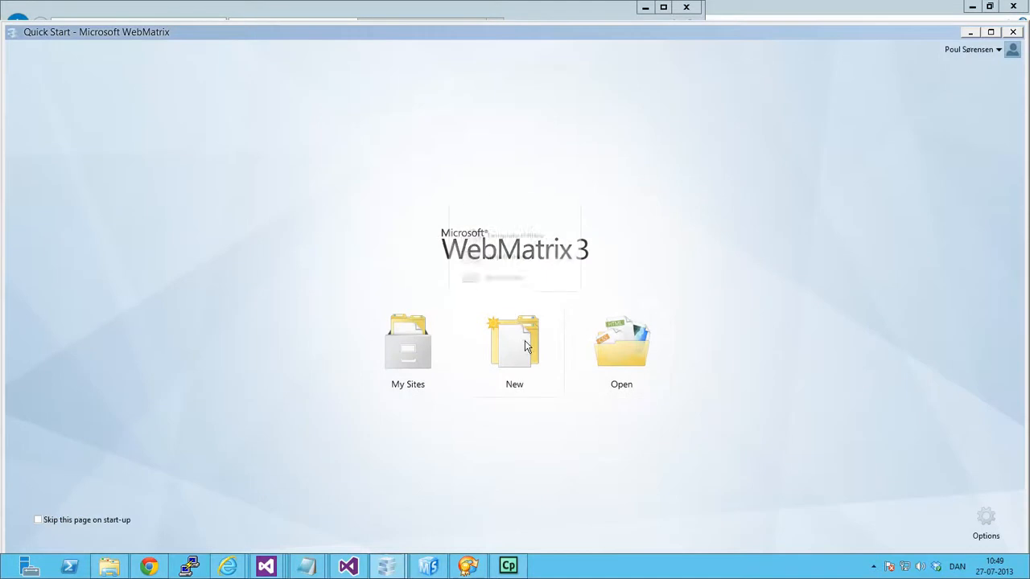
pyautogui.click(527, 346)
pyautogui.click(510, 239)
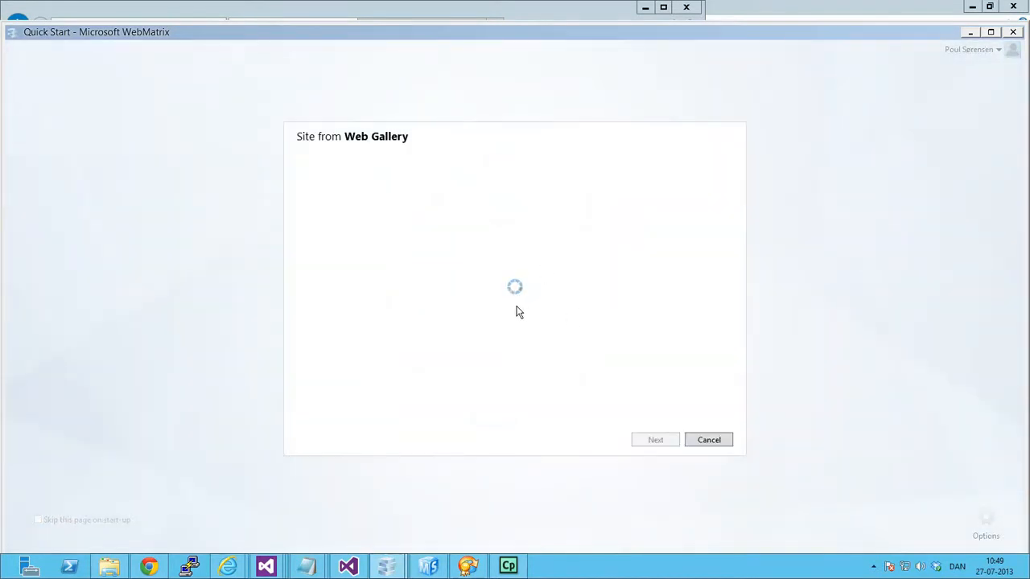
# Select .NET CMS Composite C1 in the gallery as the application for the new site and continue with its default site name.
pyautogui.scroll(-5, 505, 312)
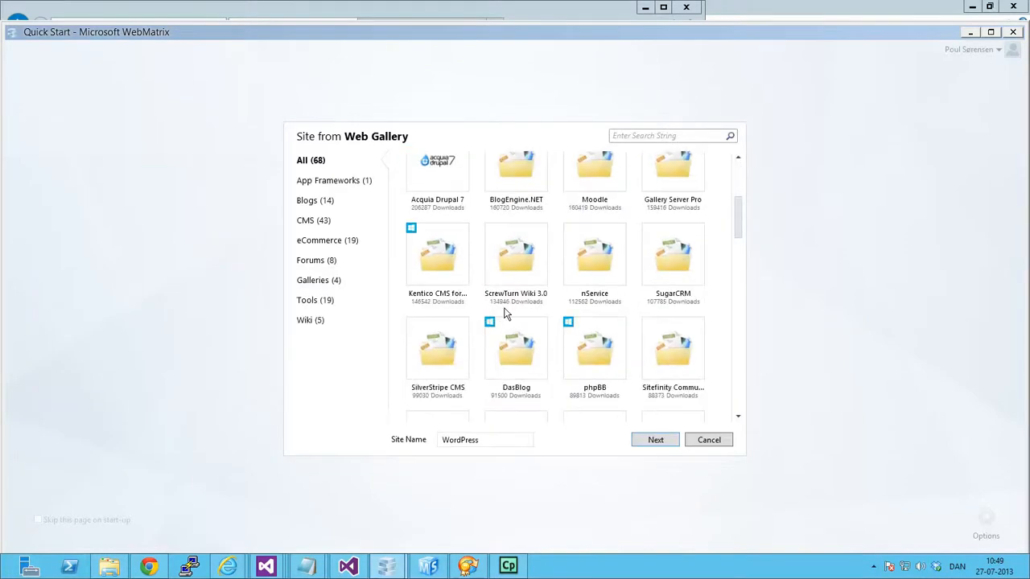
pyautogui.scroll(-1, 505, 312)
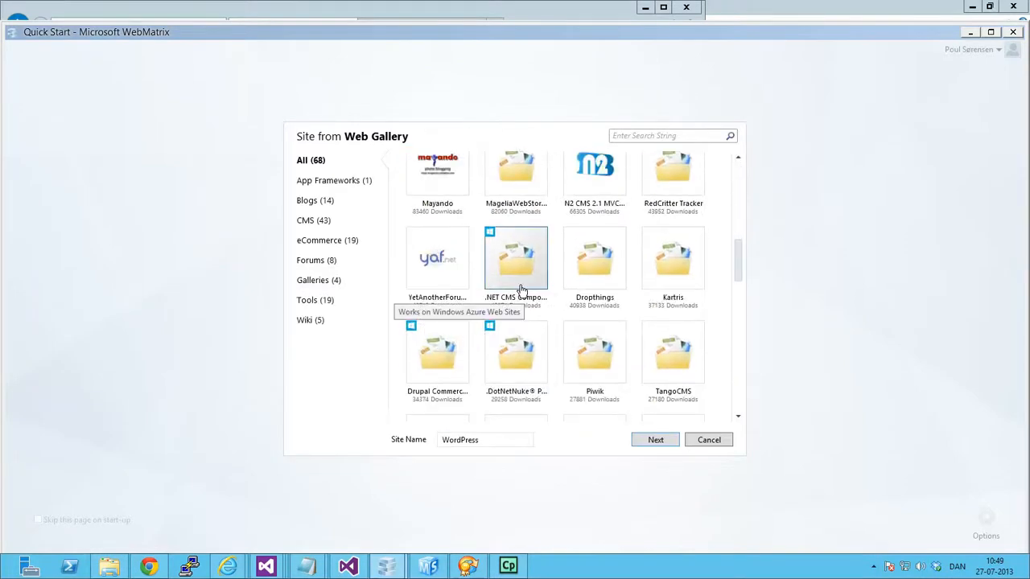
pyautogui.click(530, 257)
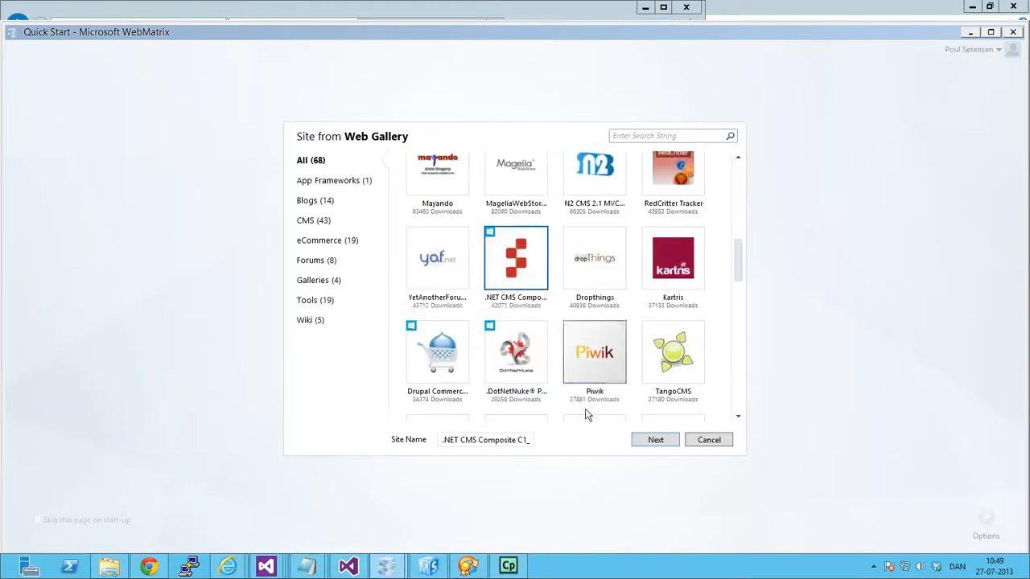
pyautogui.click(655, 439)
pyautogui.click(656, 439)
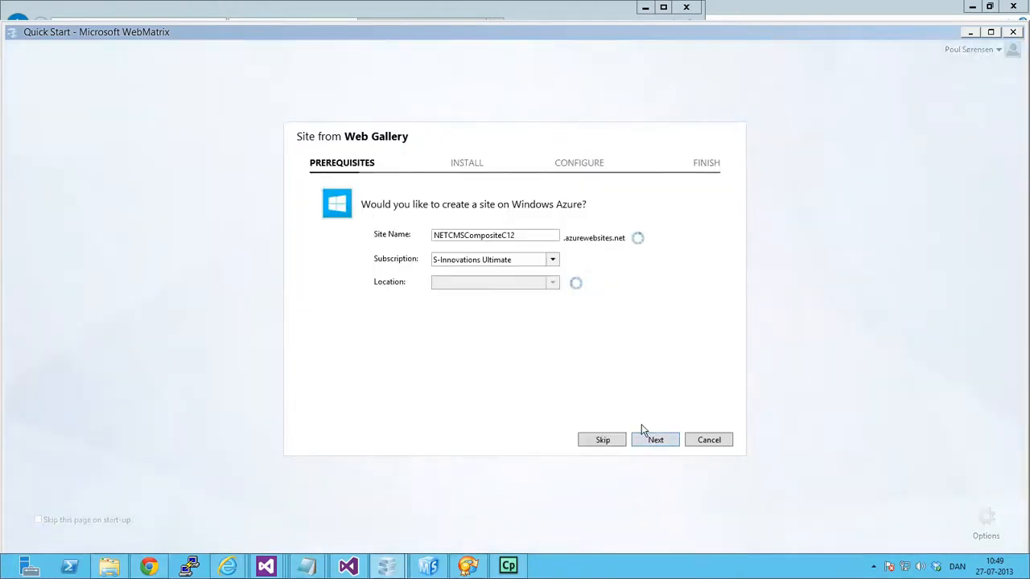
# Skip creating a Windows Azure site, install .NET CMS Composite C1 locally and finish the installation.
pyautogui.click(601, 440)
pyautogui.click(654, 441)
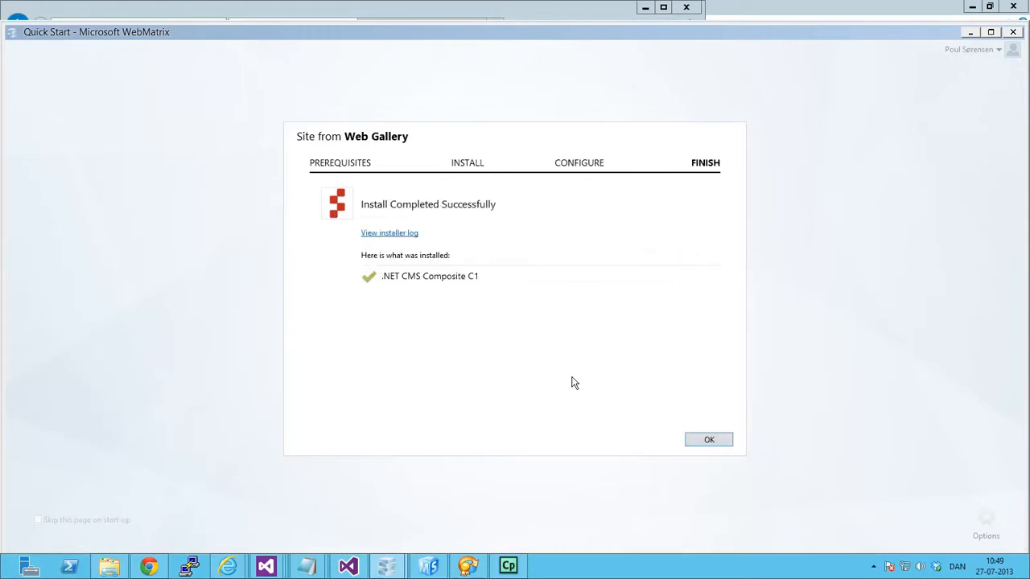
pyautogui.click(706, 441)
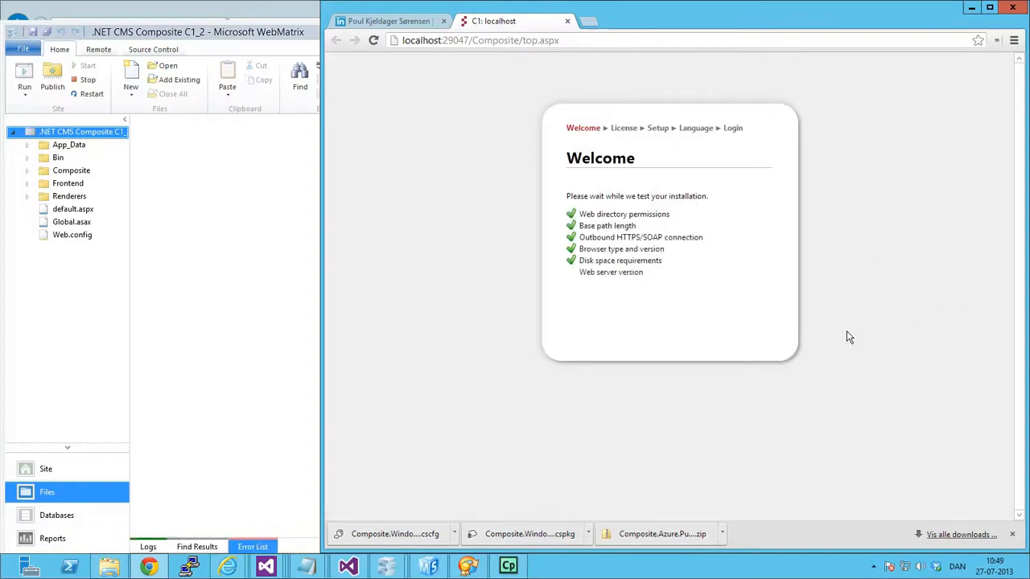
# Proceed past the Composite C1 welcome checks, accept the license and continue to the setup choices.
pyautogui.click(755, 326)
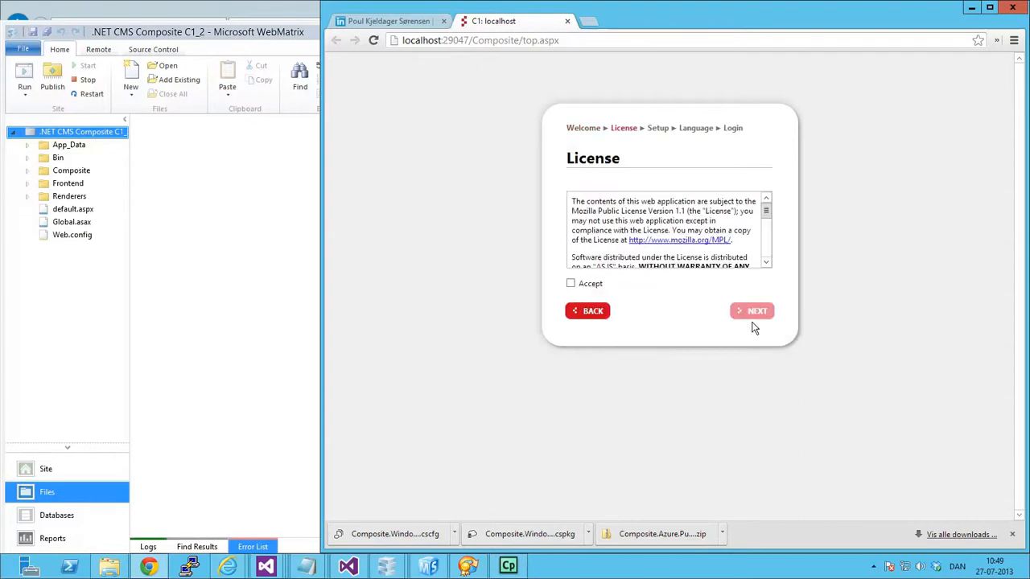
pyautogui.click(581, 285)
pyautogui.click(752, 312)
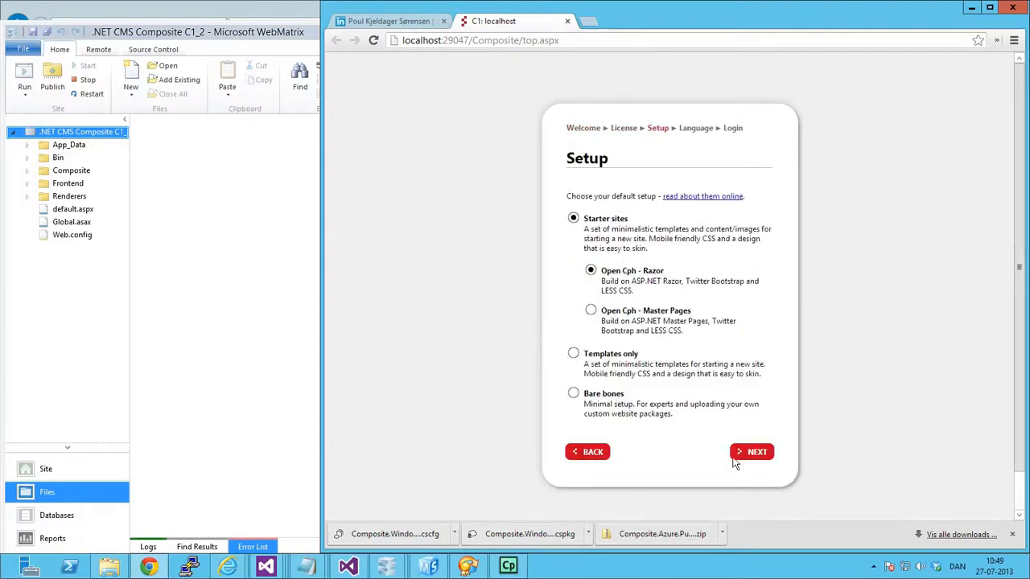
# Set up the site with the Open Cph - Razor starter site and English (UK) as the website language.
pyautogui.click(754, 452)
pyautogui.click(750, 272)
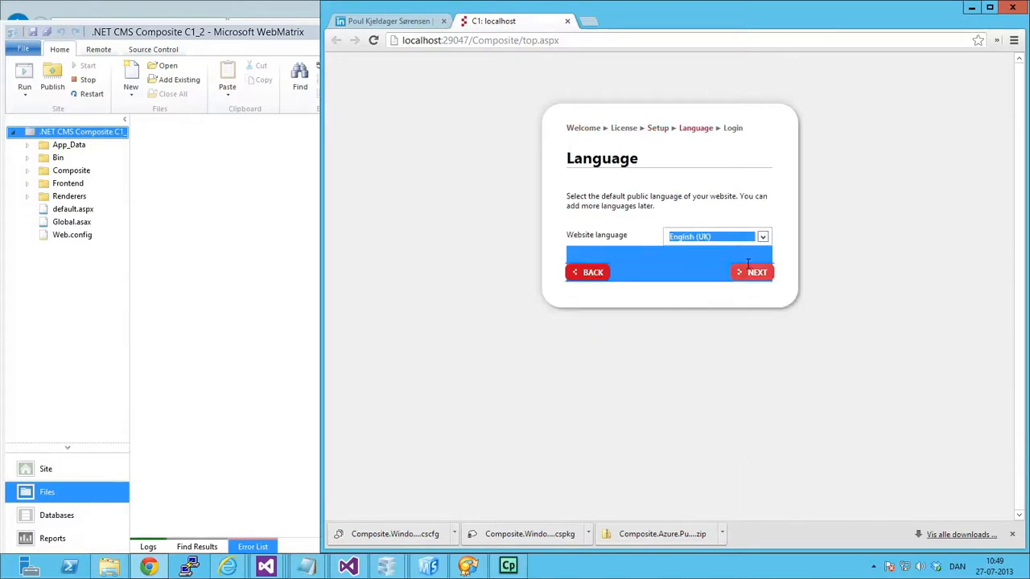
# Create the login with a username and repeated password, opt out of the newsletter, and start C1.
pyautogui.write('s093294')
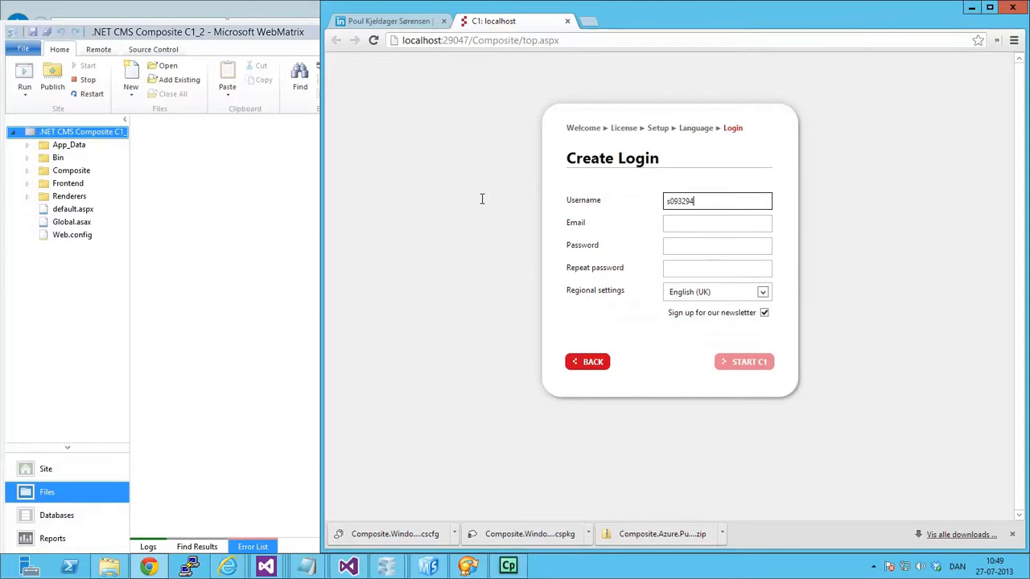
pyautogui.press('Tab')
pyautogui.press('Tab')
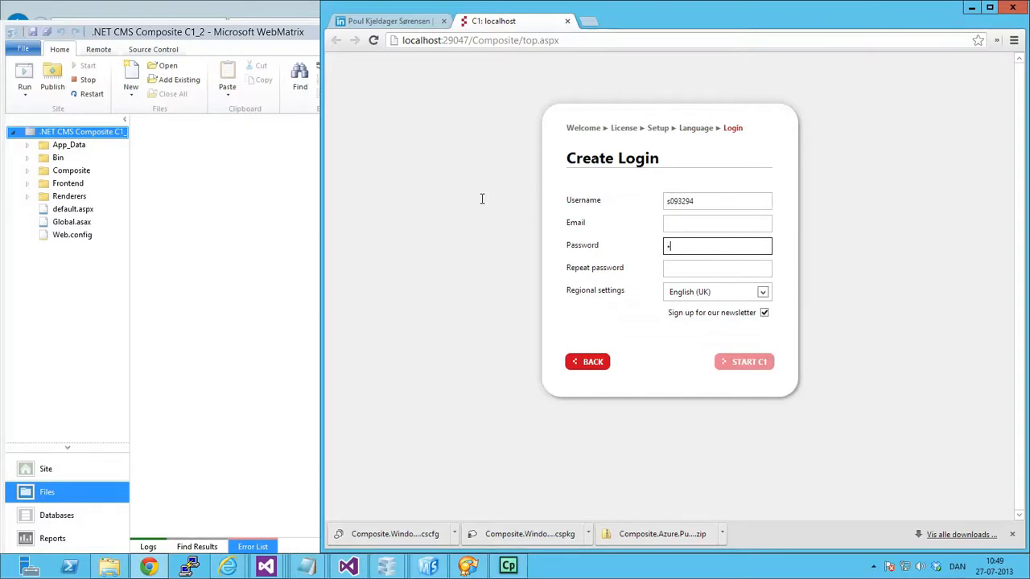
pyautogui.write('••')
pyautogui.press('Tab')
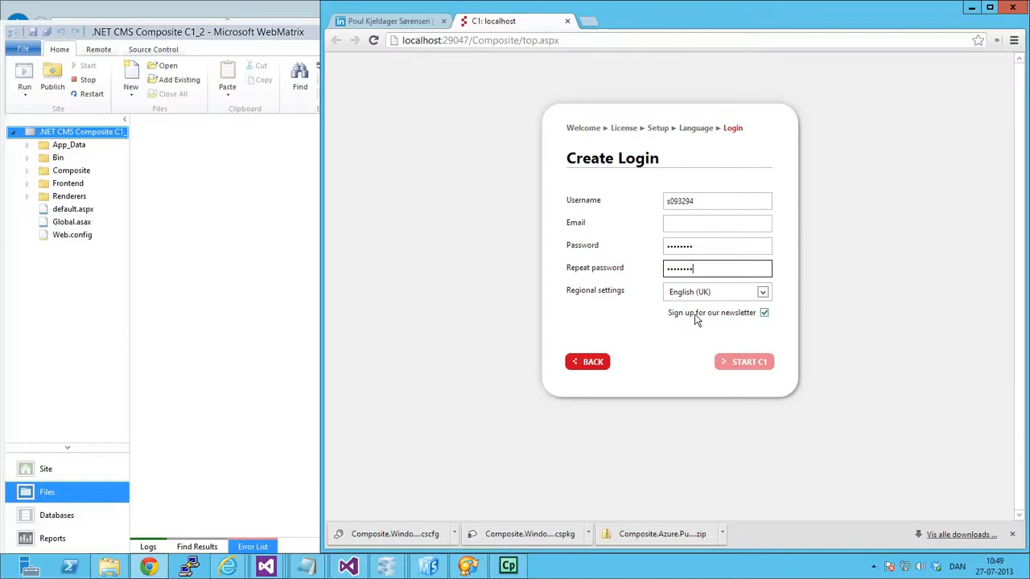
pyautogui.click(764, 313)
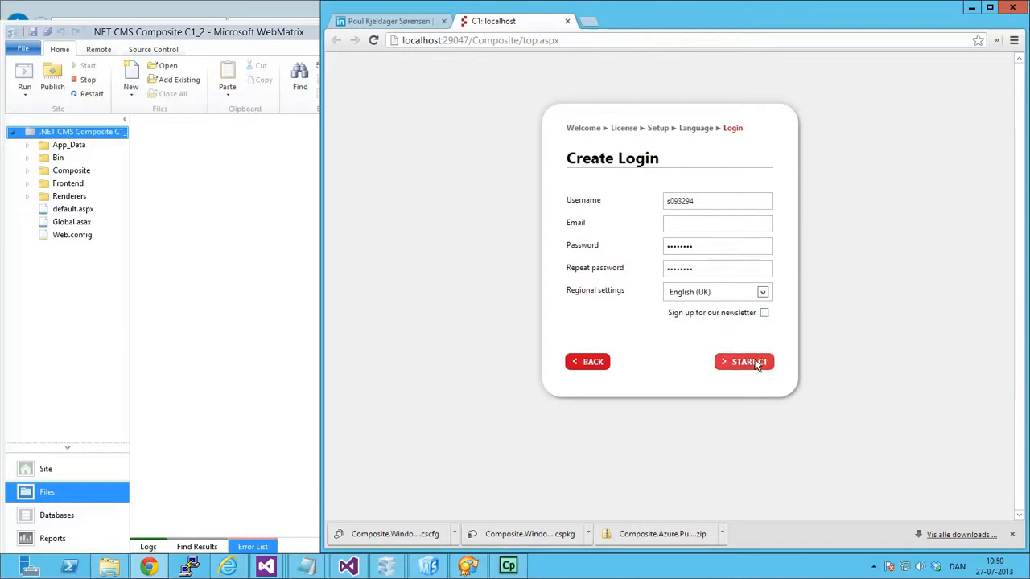
pyautogui.click(742, 361)
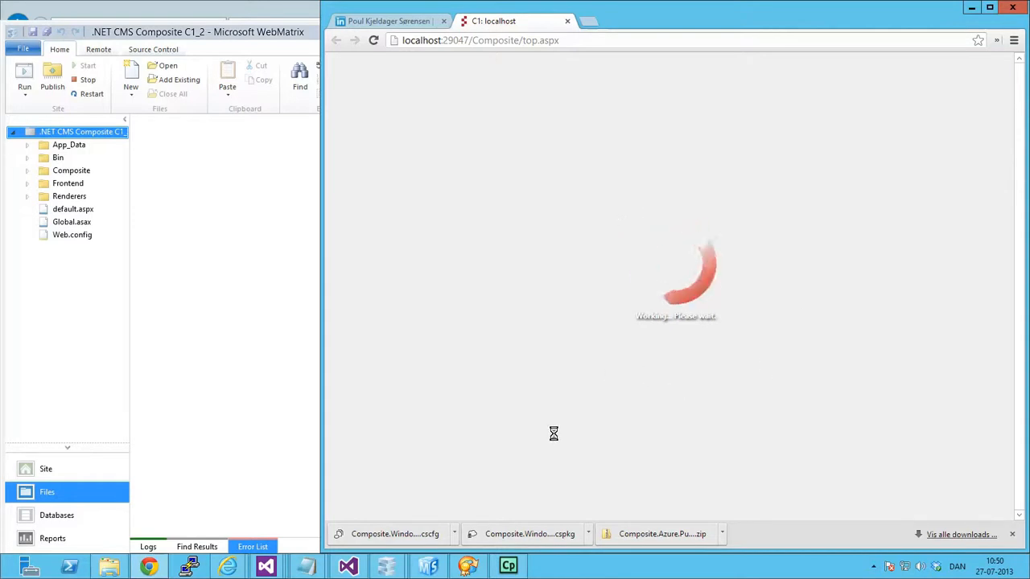
# Switch to the Windows Azure portal in Internet Explorer and dismiss the c1scaleout deployment notification.
pyautogui.moveTo(227, 566)
pyautogui.click(163, 520)
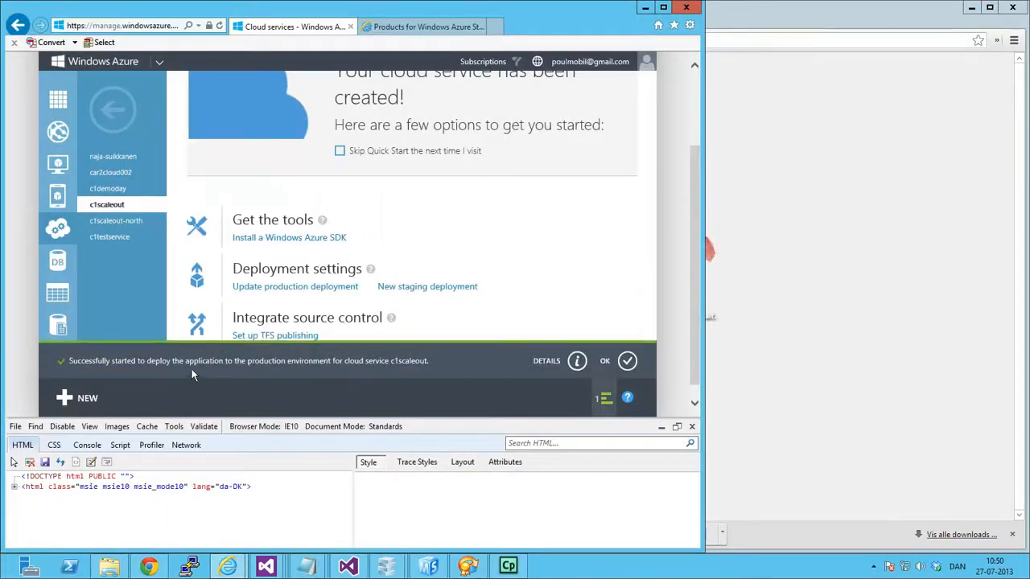
pyautogui.click(627, 361)
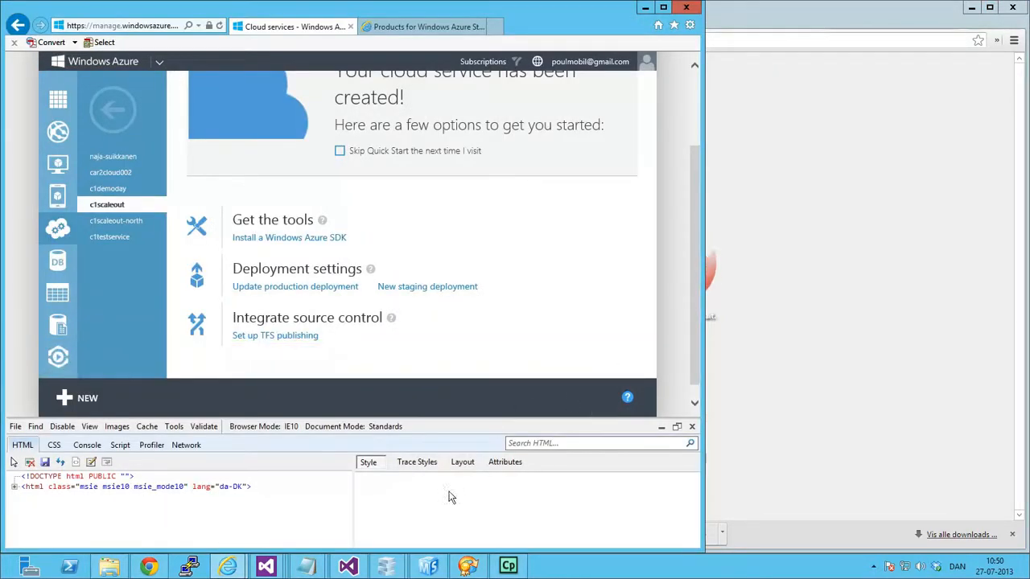
# Switch to Azure Management Studio, check the latest trace log messages, and refresh the trace logs.
pyautogui.click(428, 566)
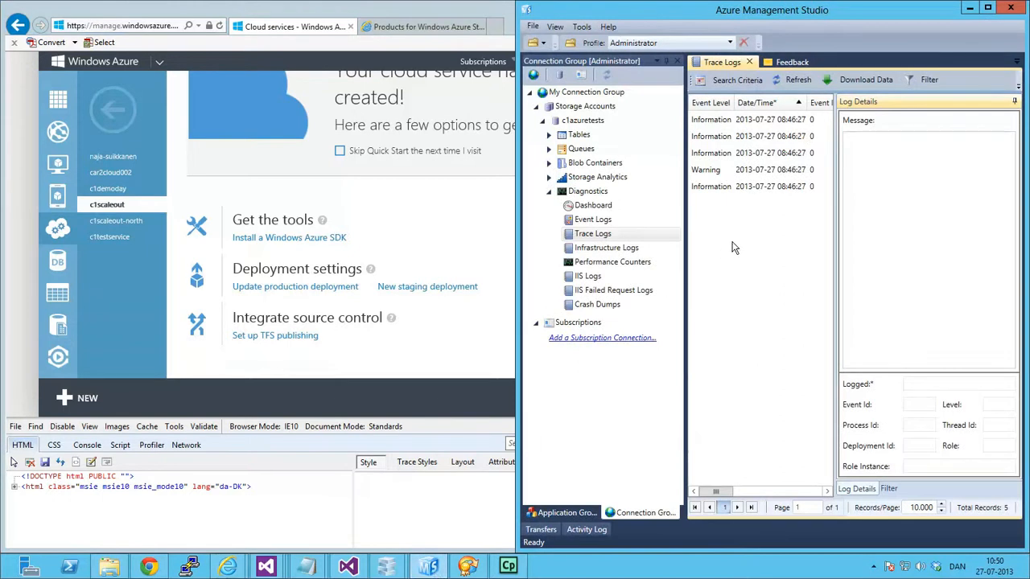
pyautogui.click(740, 190)
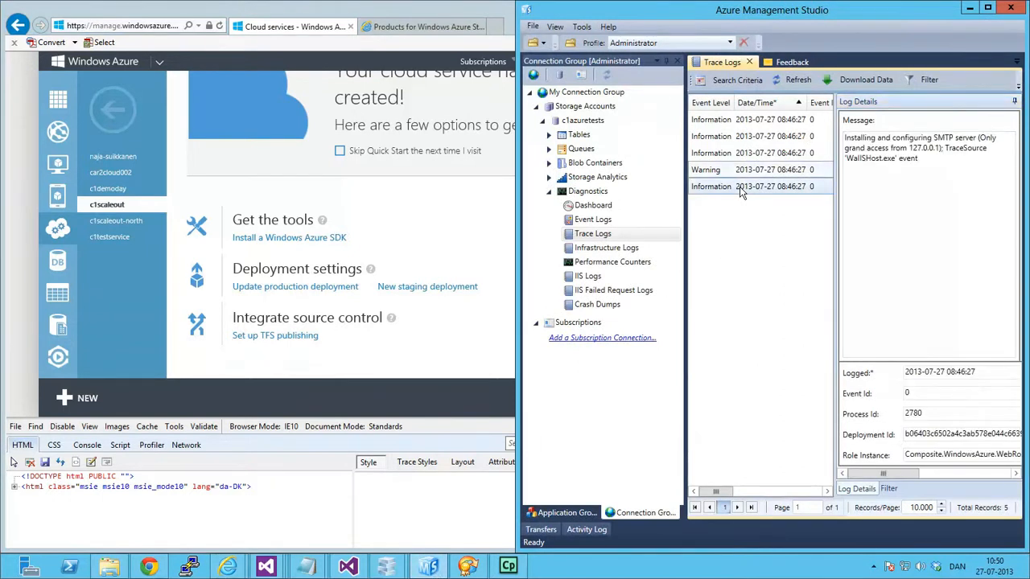
pyautogui.click(742, 173)
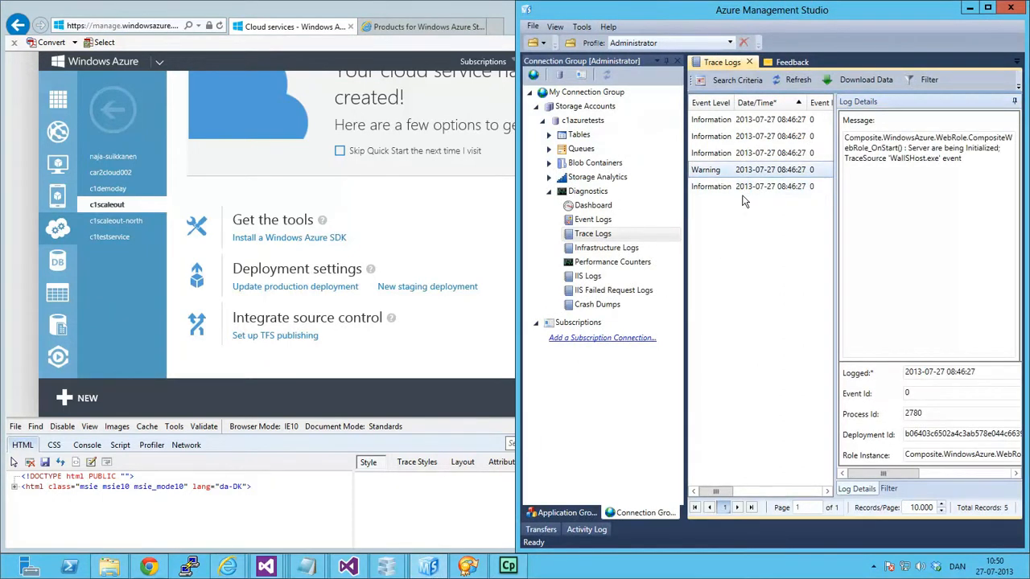
pyautogui.click(796, 80)
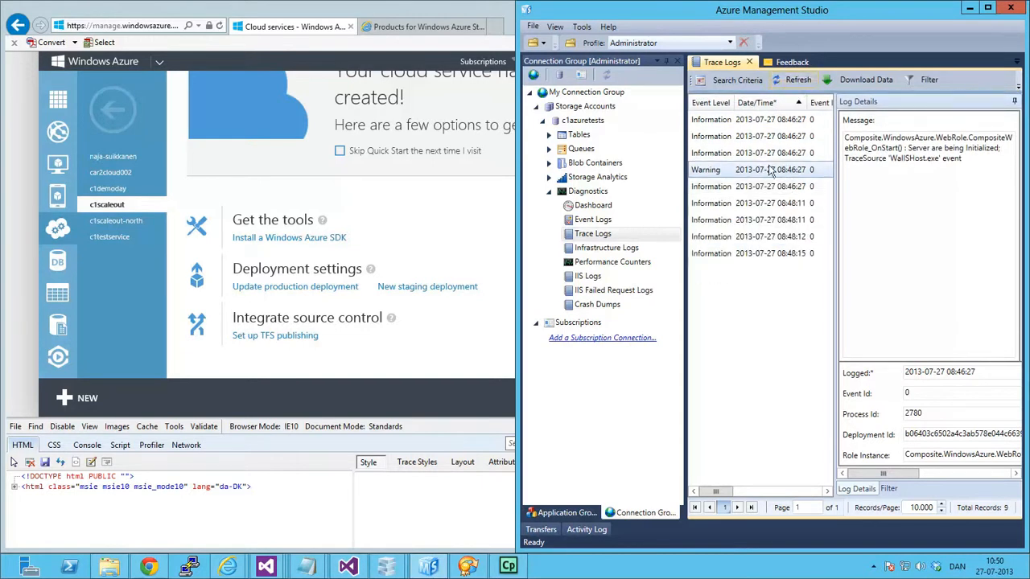
# Widen the Azure Management Studio window and read the trace log messages from the first entry to the last.
pyautogui.moveTo(518, 243); pyautogui.dragTo(149, 241)
pyautogui.click(513, 123)
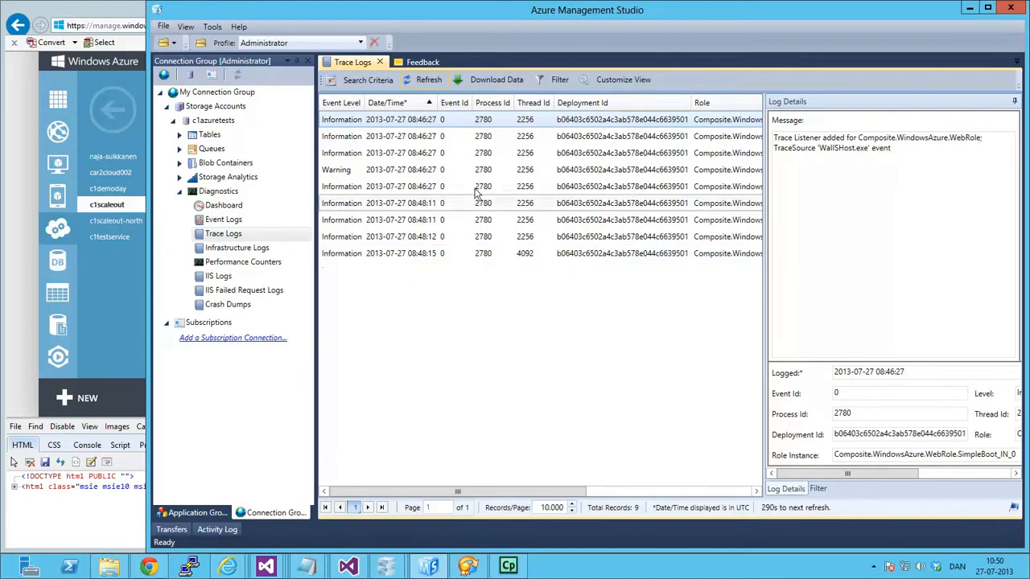
pyautogui.press('Down')
pyautogui.press('Down')
pyautogui.press('Down')
pyautogui.press('Down')
pyautogui.press('Down')
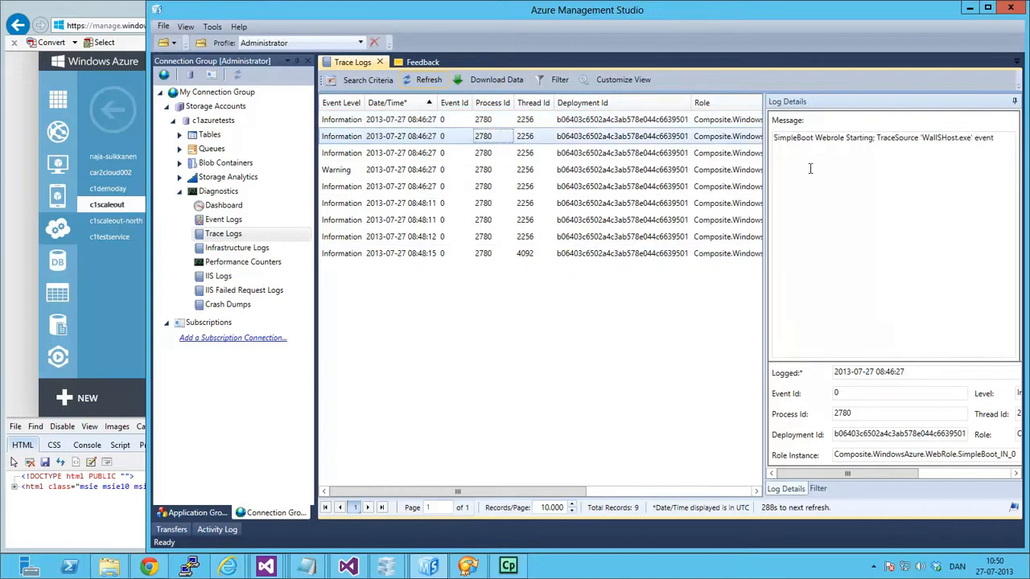
pyautogui.press('Down')
pyautogui.press('Down')
pyautogui.press('Down')
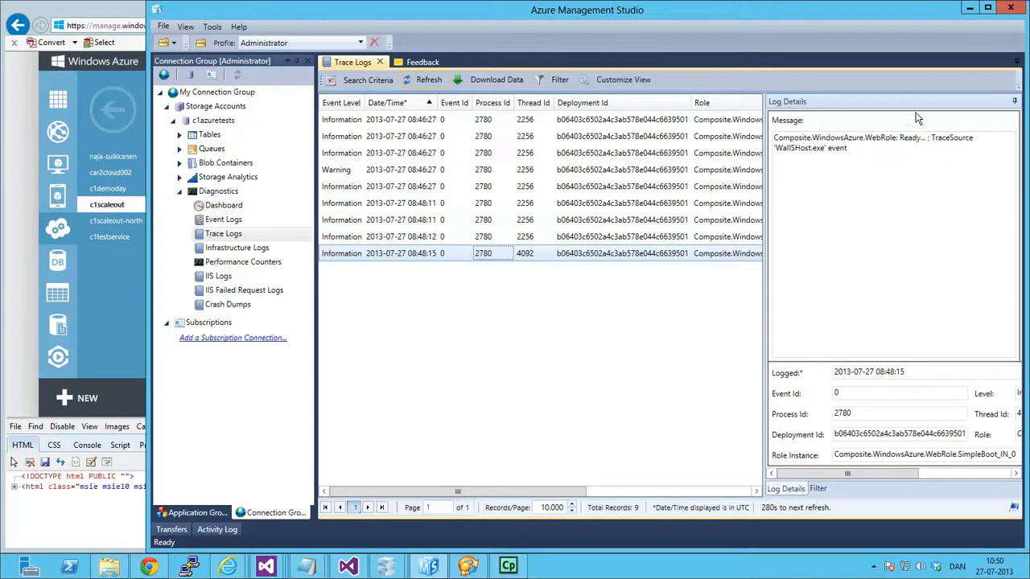
# Switch to CloudBerry Explorer, refresh the container list, and open Websites.xml from the Configuration folder of c1-beta-deployment003.
pyautogui.click(466, 567)
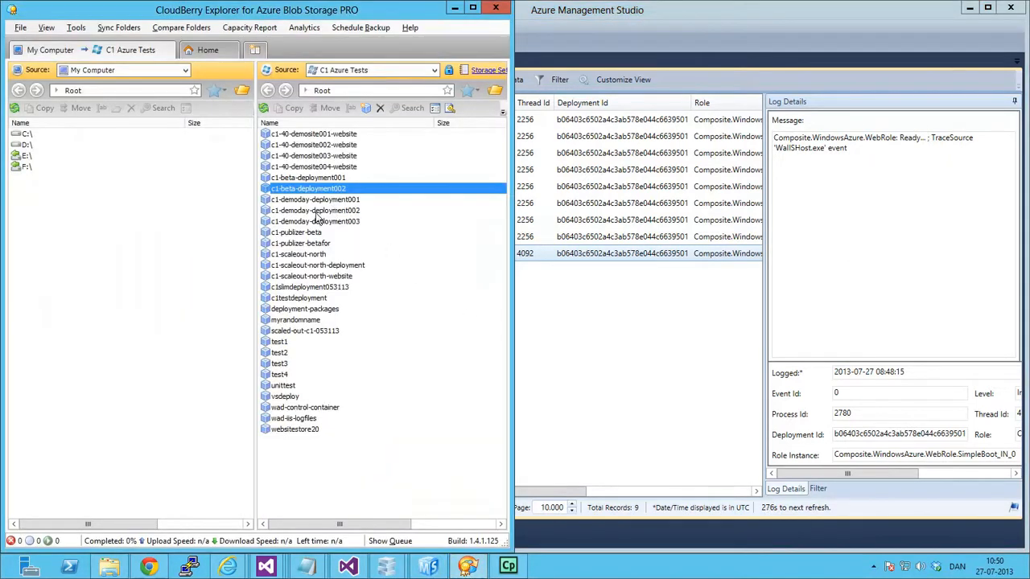
pyautogui.click(264, 109)
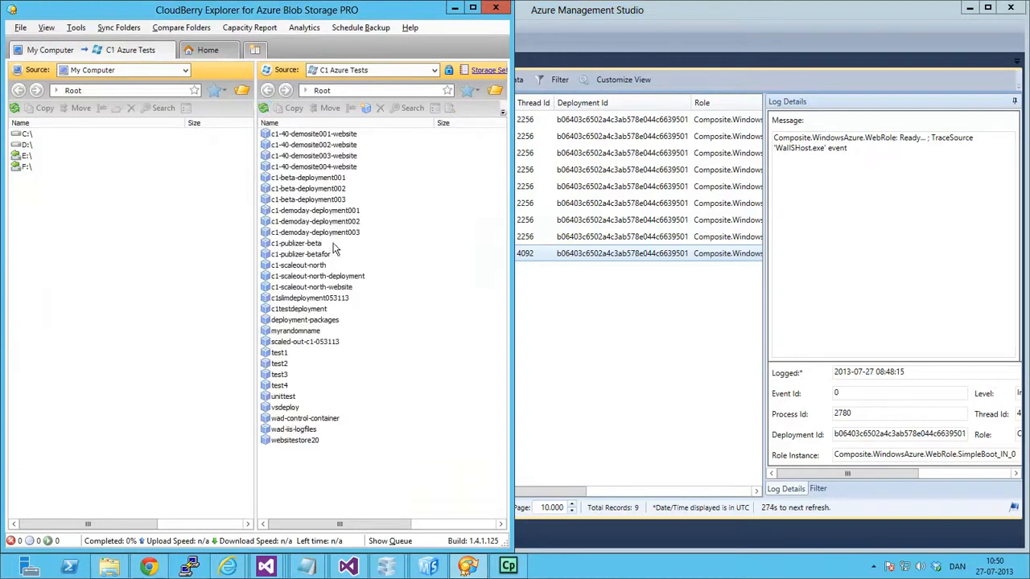
pyautogui.doubleClick(337, 201)
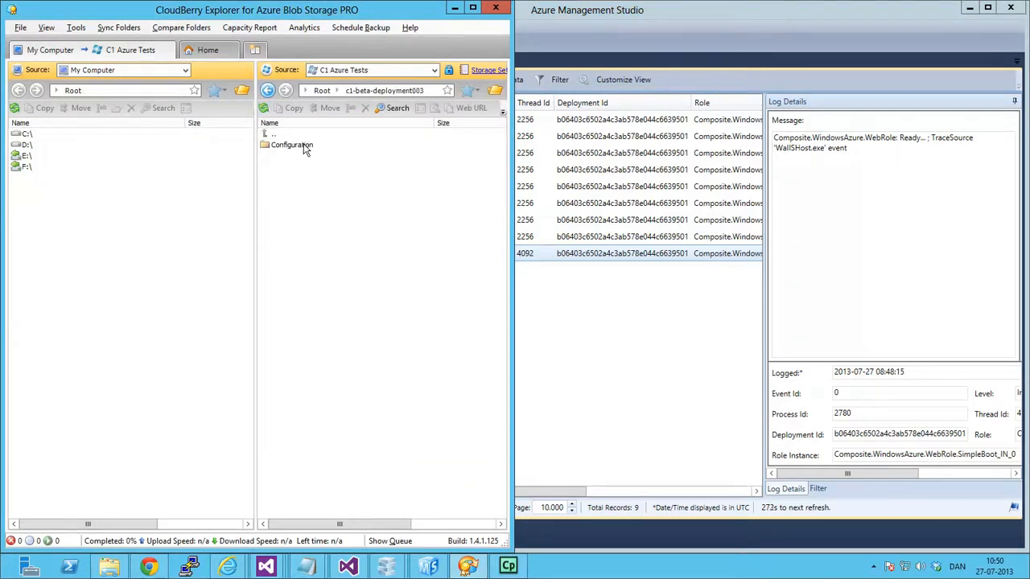
pyautogui.doubleClick(292, 146)
pyautogui.doubleClick(302, 151)
pyautogui.click(277, 307)
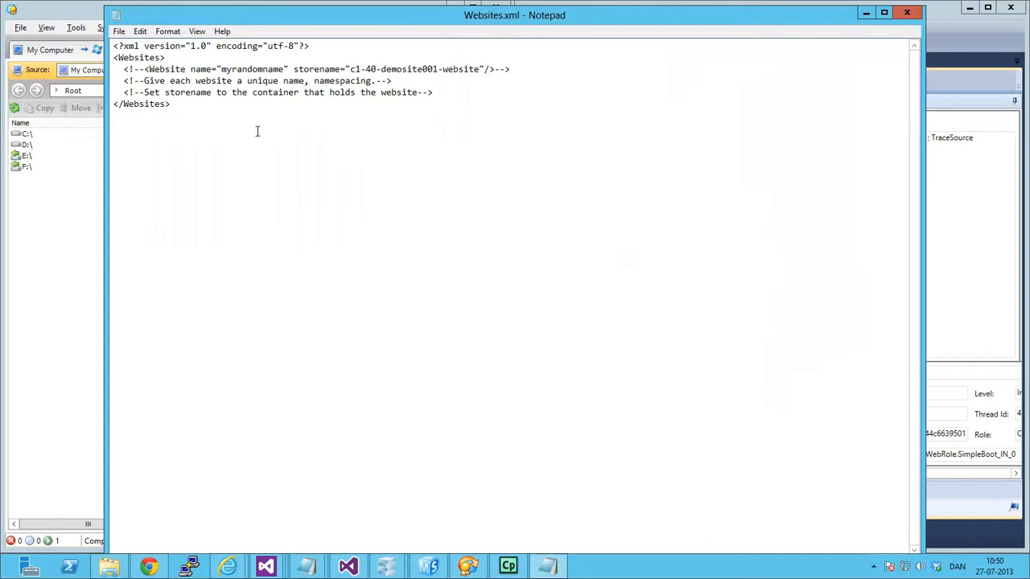
# Examine the commented-out Website entry and its name attribute in Websites.xml, and close the file.
pyautogui.moveTo(124, 70); pyautogui.dragTo(522, 68)
pyautogui.click(314, 83)
pyautogui.moveTo(119, 69); pyautogui.dragTo(576, 75)
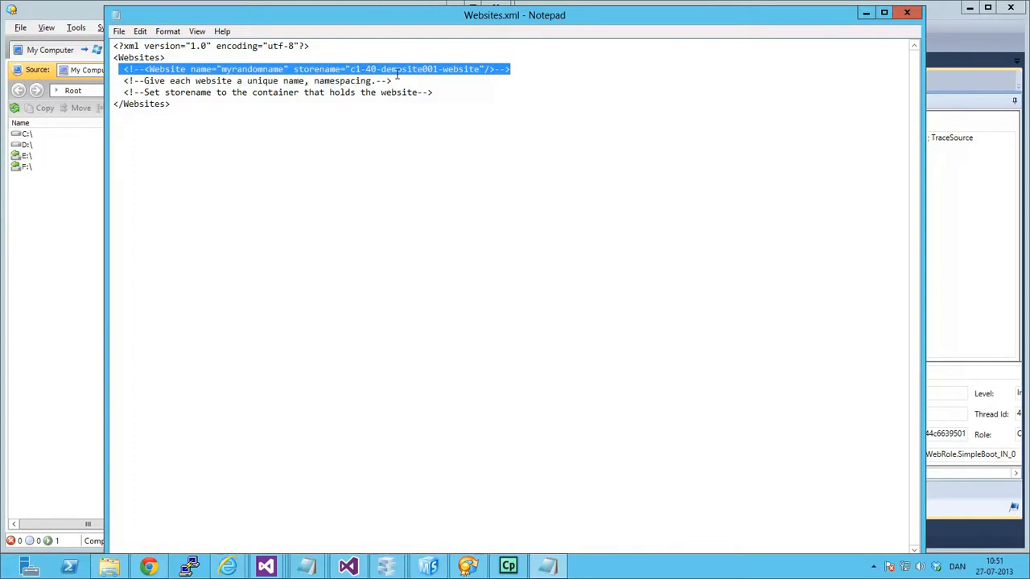
pyautogui.doubleClick(235, 68)
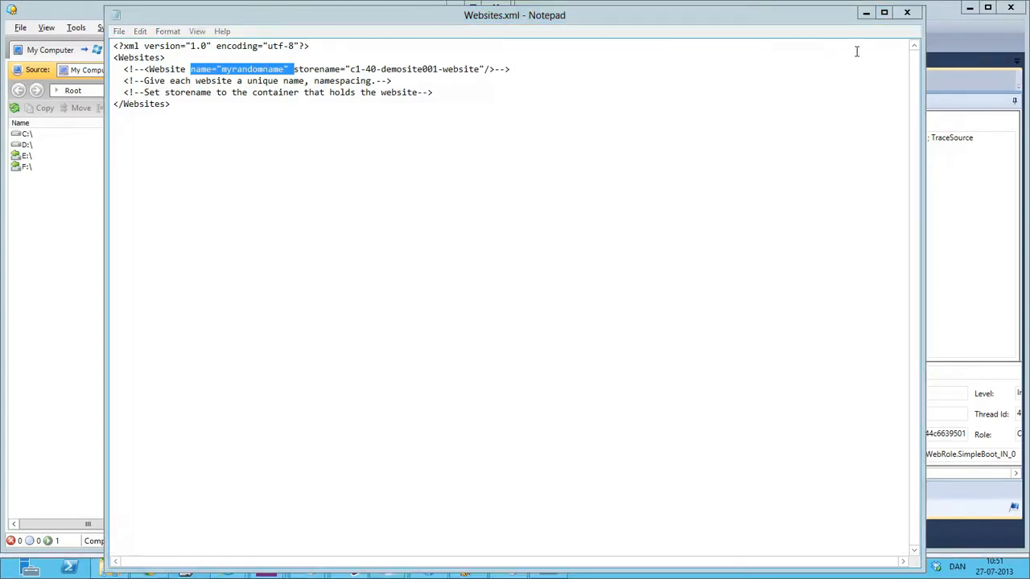
pyautogui.click(906, 12)
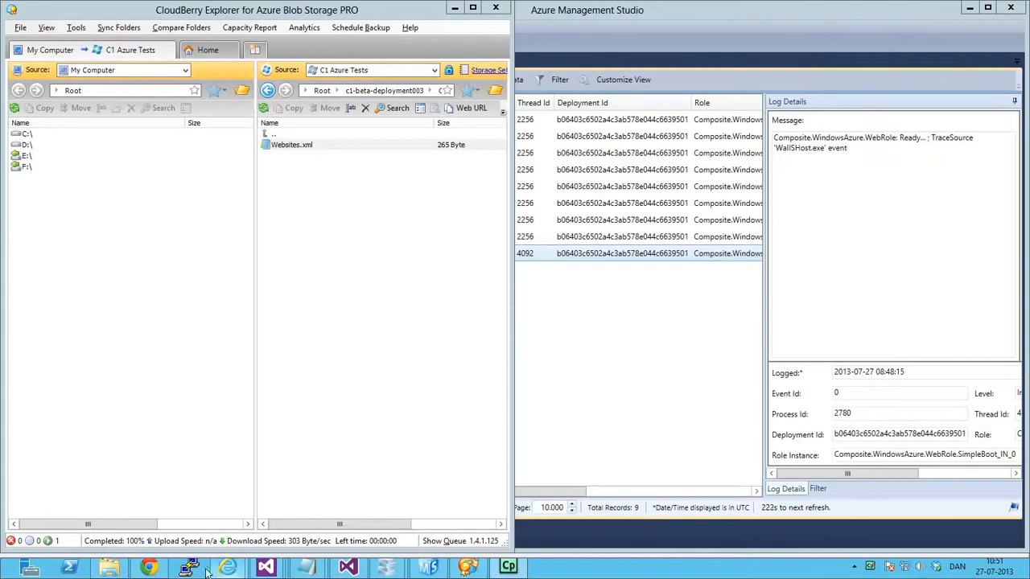
# Switch to Chrome, open localhost:29047 in a new tab, and look over the starter site's front page.
pyautogui.click(149, 567)
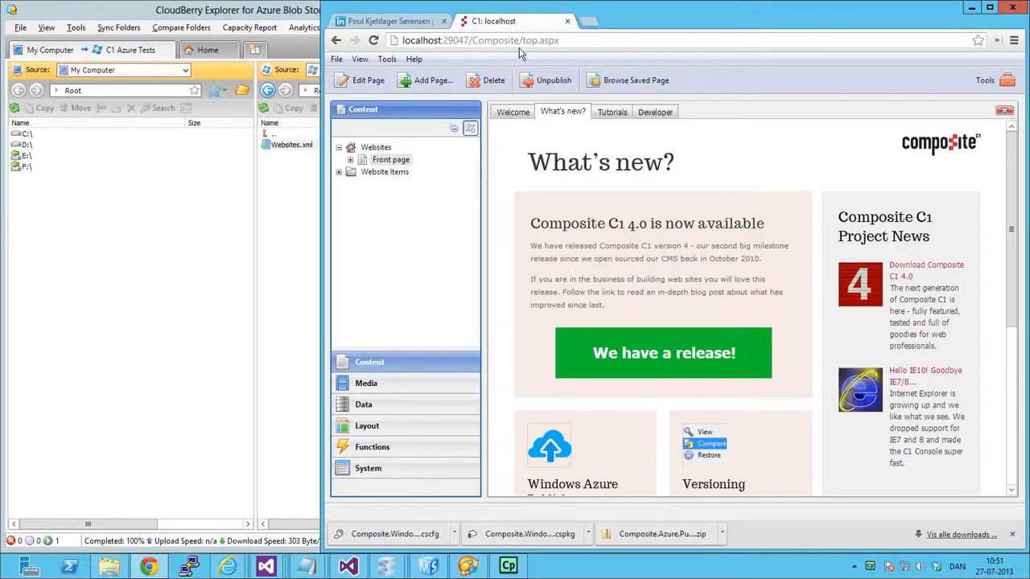
pyautogui.moveTo(402, 41); pyautogui.dragTo(473, 40)
pyautogui.hotkey('ctrl', 'c')
pyautogui.click(591, 24)
pyautogui.hotkey('ctrl', 'v')
pyautogui.press('Return')
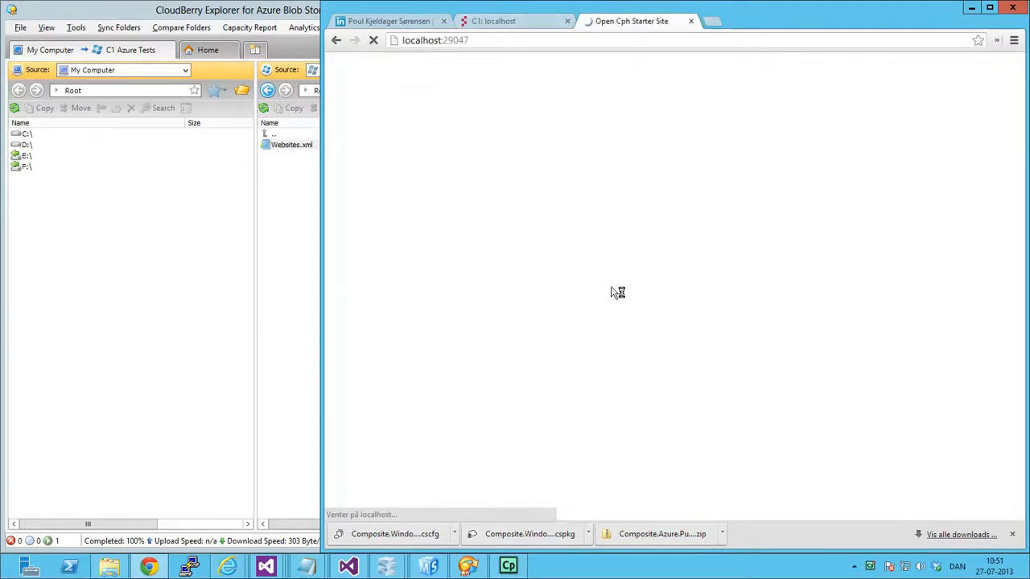
pyautogui.scroll(-3, 618, 181)
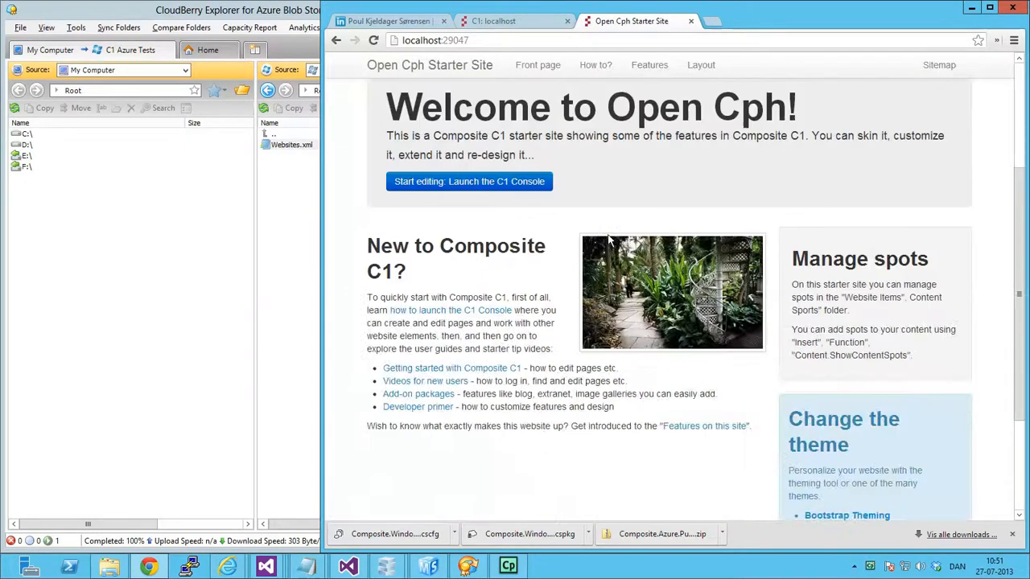
pyautogui.scroll(-2, 621, 320)
pyautogui.scroll(5, 621, 328)
# Return to the C1 console and start a local package installation for Packages in the System perspective.
pyautogui.click(510, 22)
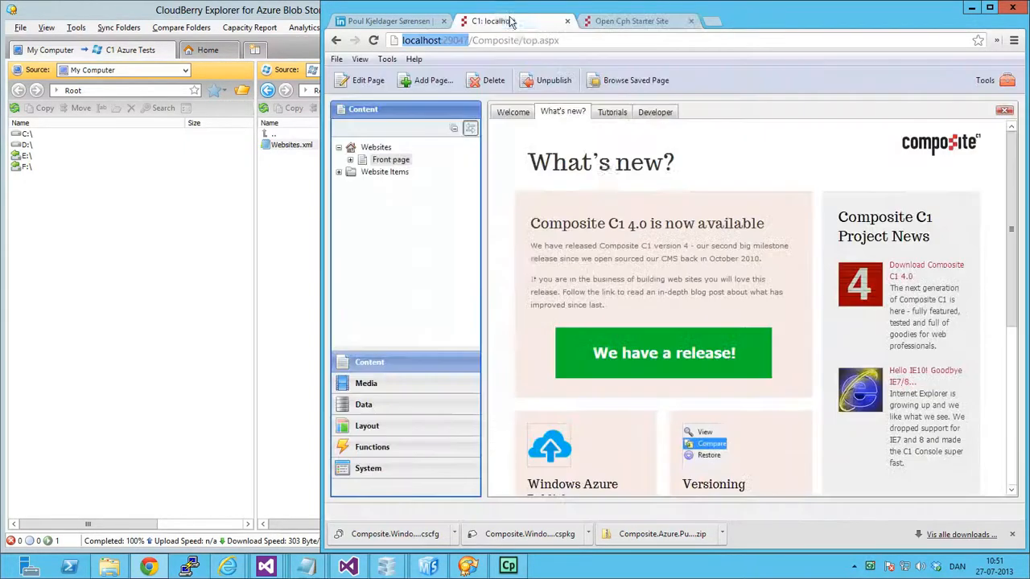
pyautogui.click(396, 469)
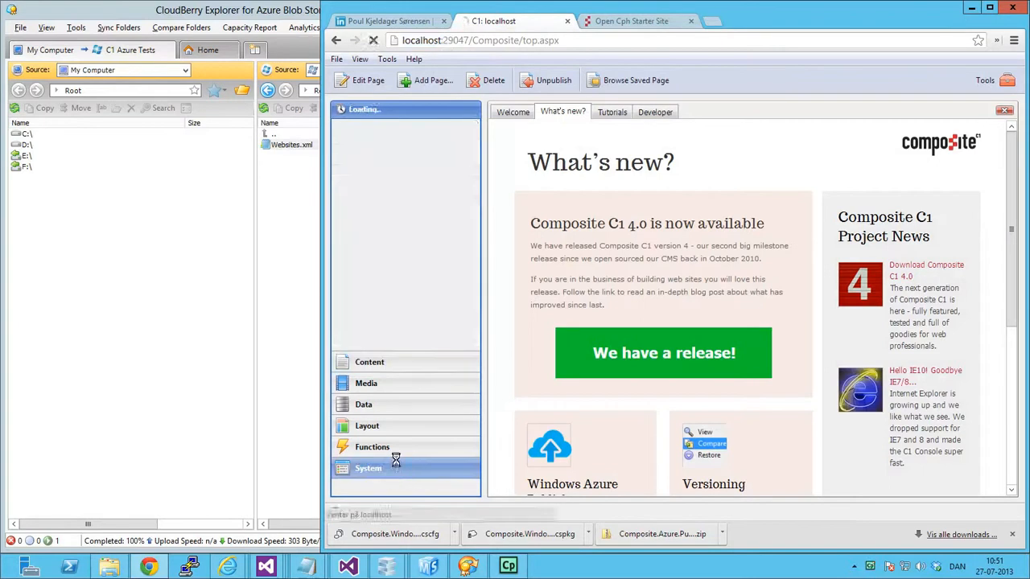
pyautogui.click(377, 148)
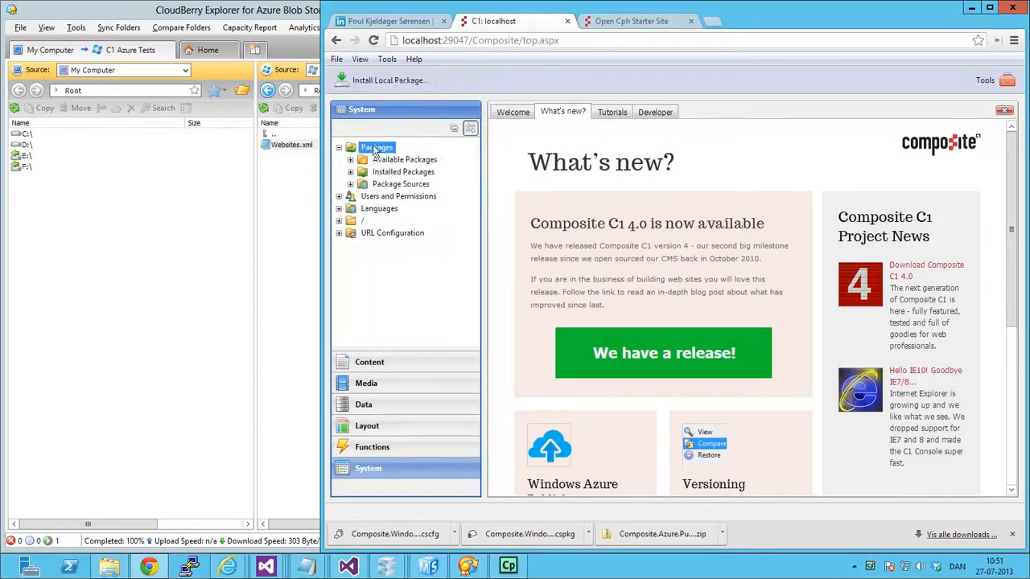
pyautogui.click(378, 82)
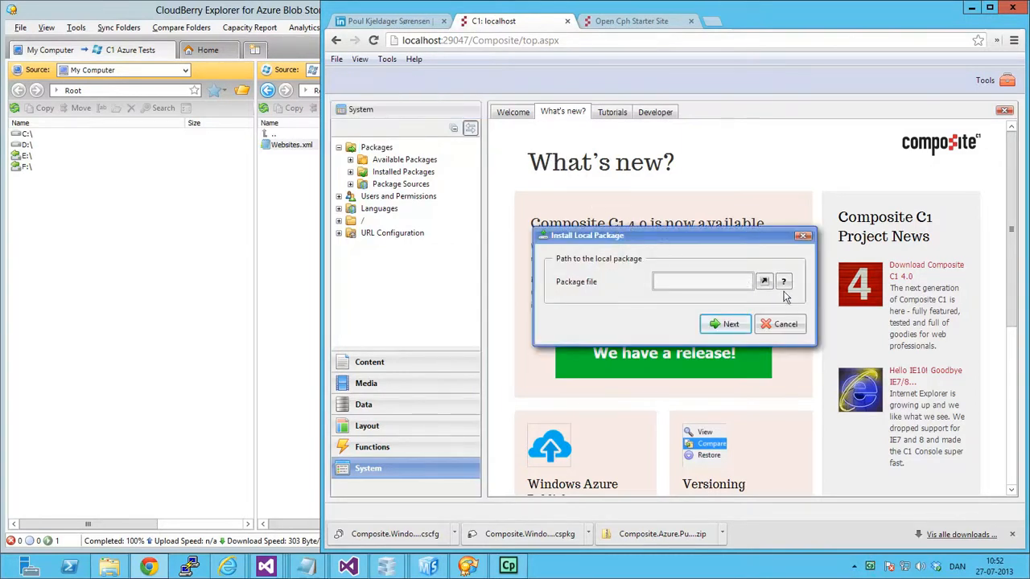
# Choose Composite.Azure.Publisher.zip from the Downloads folder as the package file, install it, and finish the installation.
pyautogui.click(765, 281)
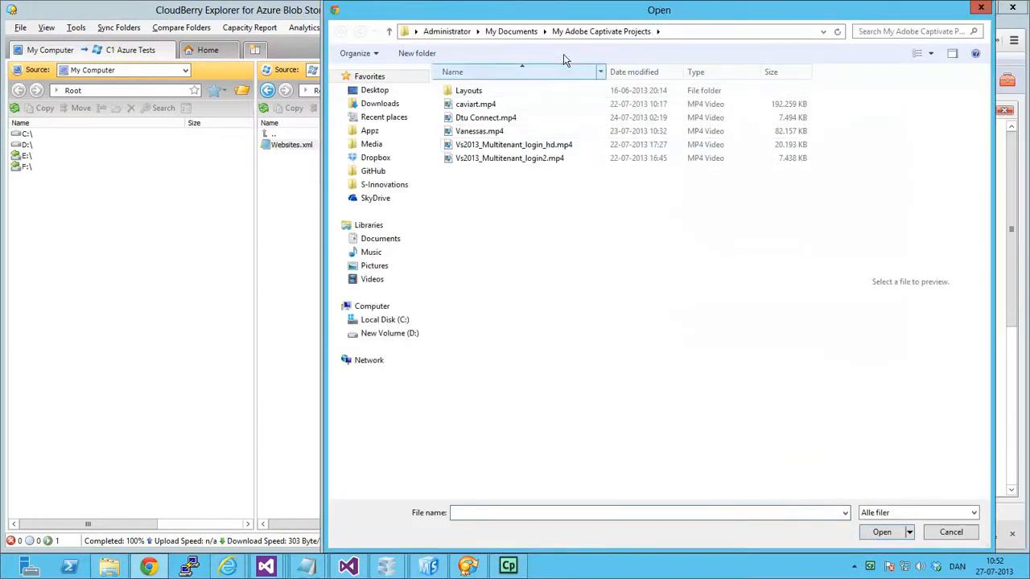
pyautogui.click(393, 106)
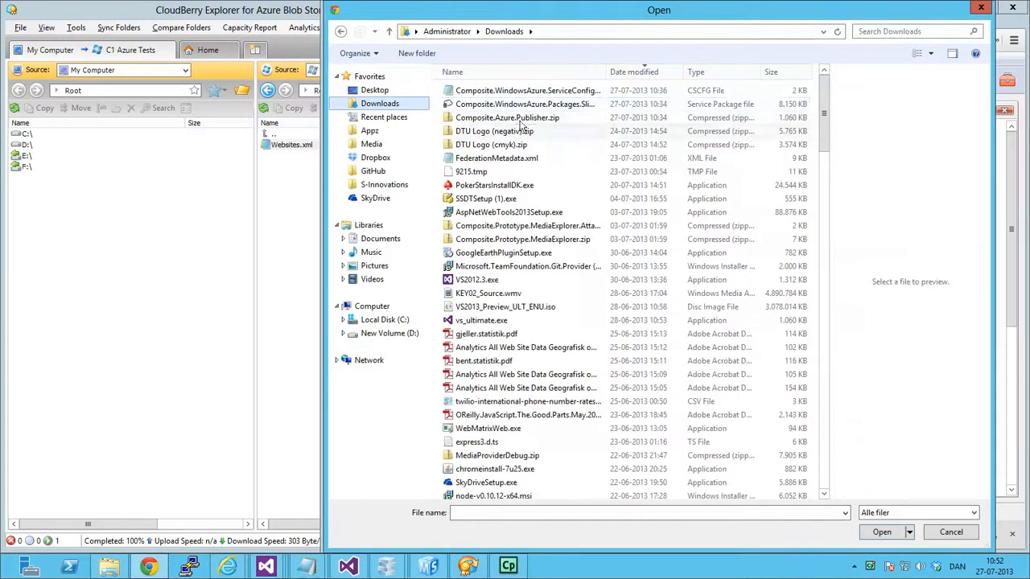
pyautogui.click(523, 118)
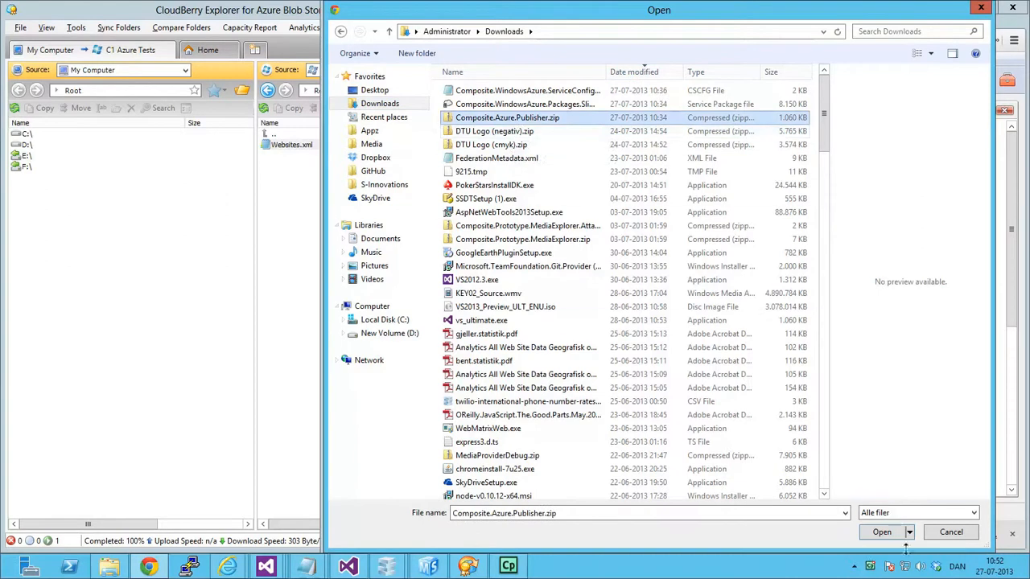
pyautogui.click(885, 532)
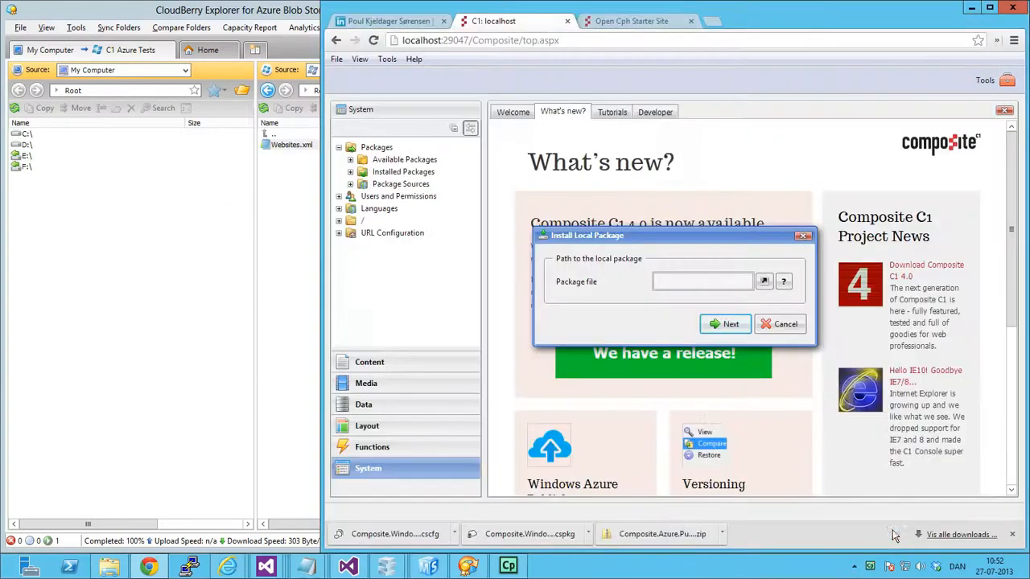
pyautogui.click(729, 324)
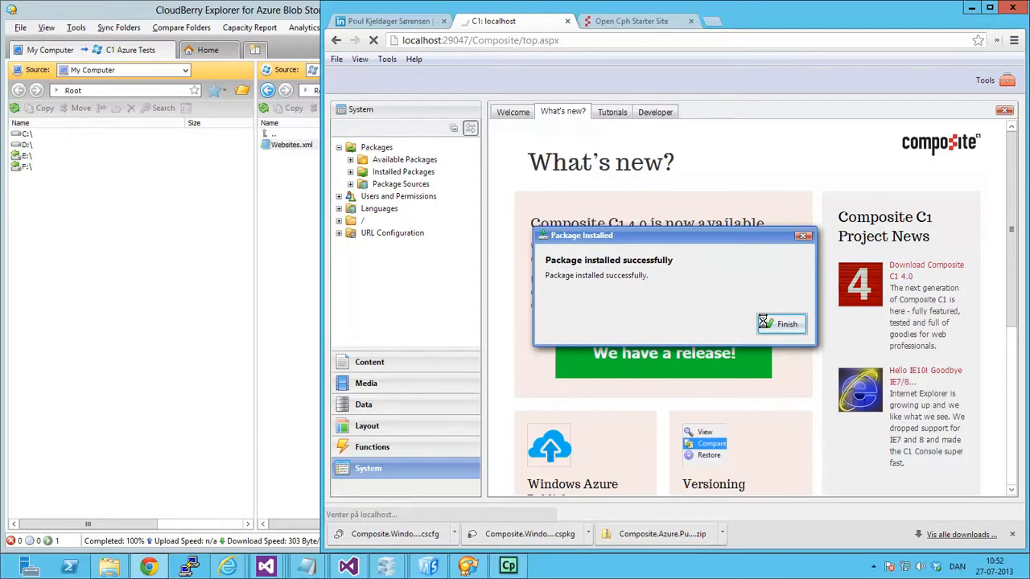
pyautogui.click(763, 323)
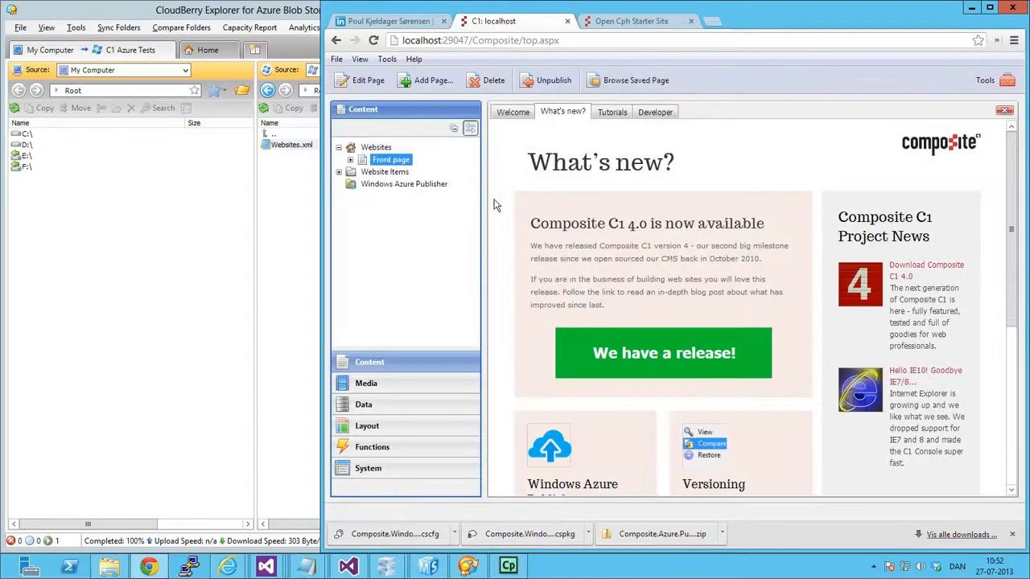
# Open the Windows Azure Publisher configuration, set the website container name to website-test-001, and save the configuration.
pyautogui.click(378, 184)
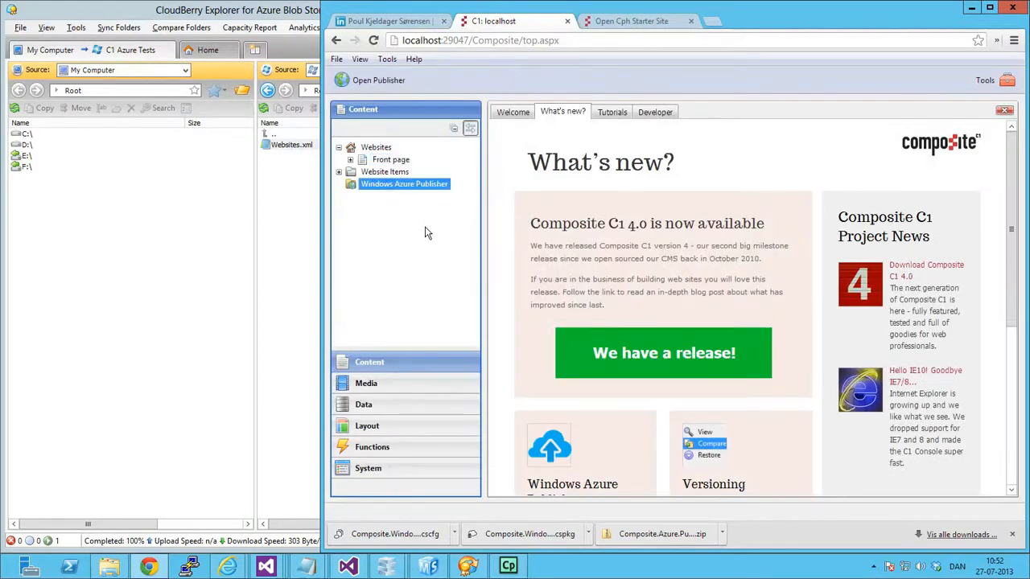
pyautogui.rightClick(410, 187)
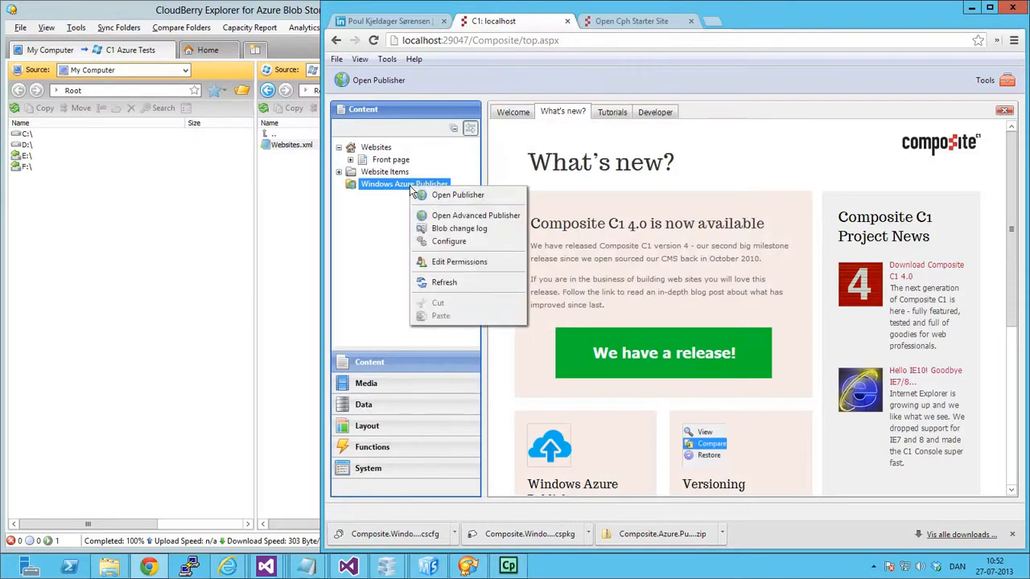
pyautogui.click(456, 242)
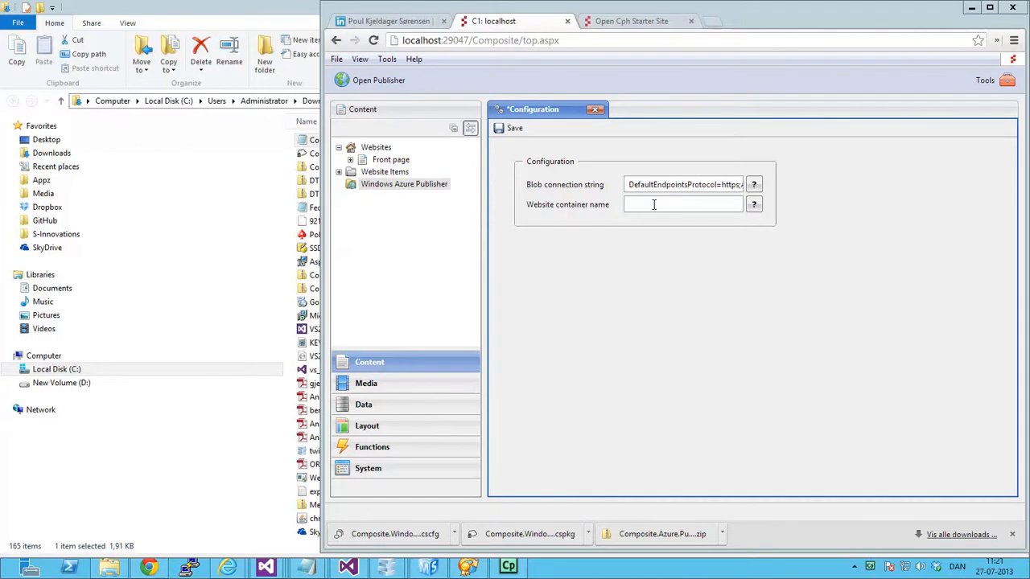
pyautogui.click(653, 205)
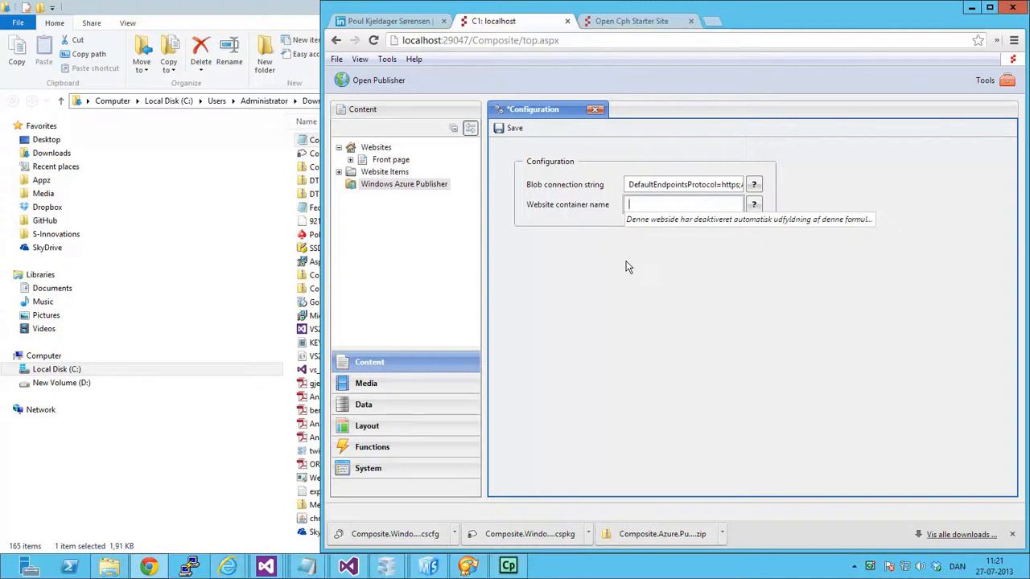
pyautogui.write('website-test-001')
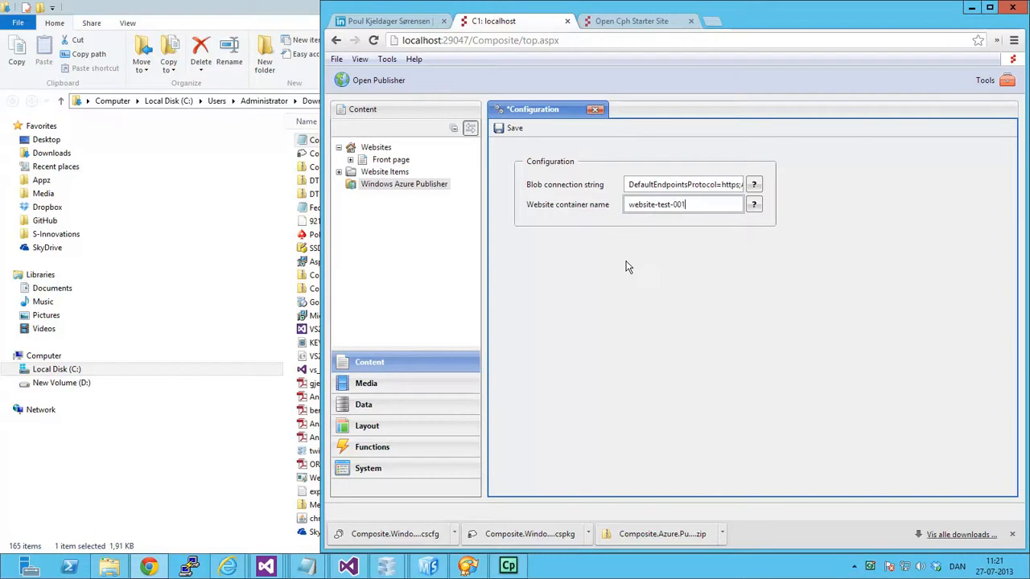
pyautogui.click(512, 130)
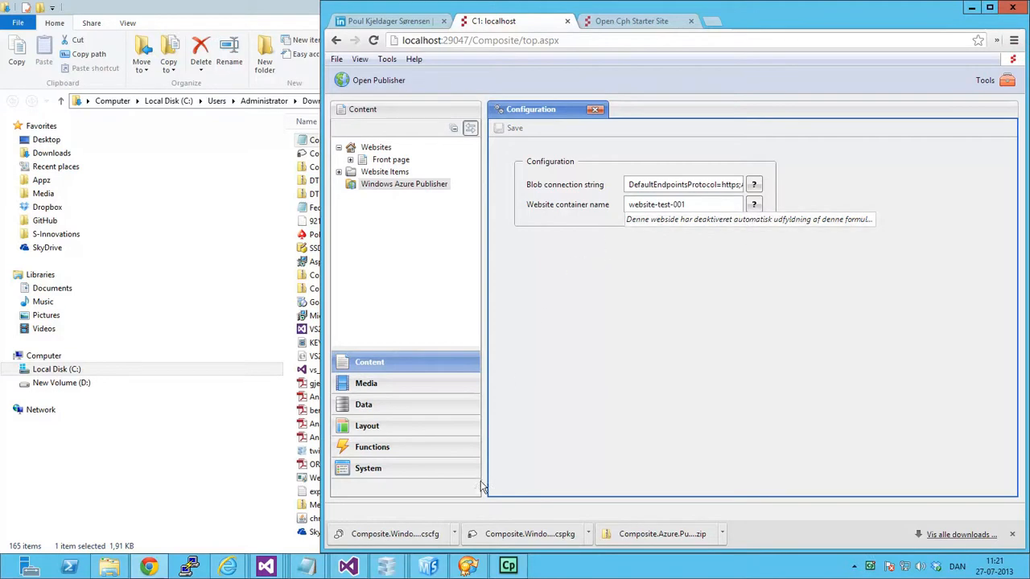
# Switch to CloudBerry Explorer, refresh the storage account's root list, and open the website-test-001 container.
pyautogui.click(471, 567)
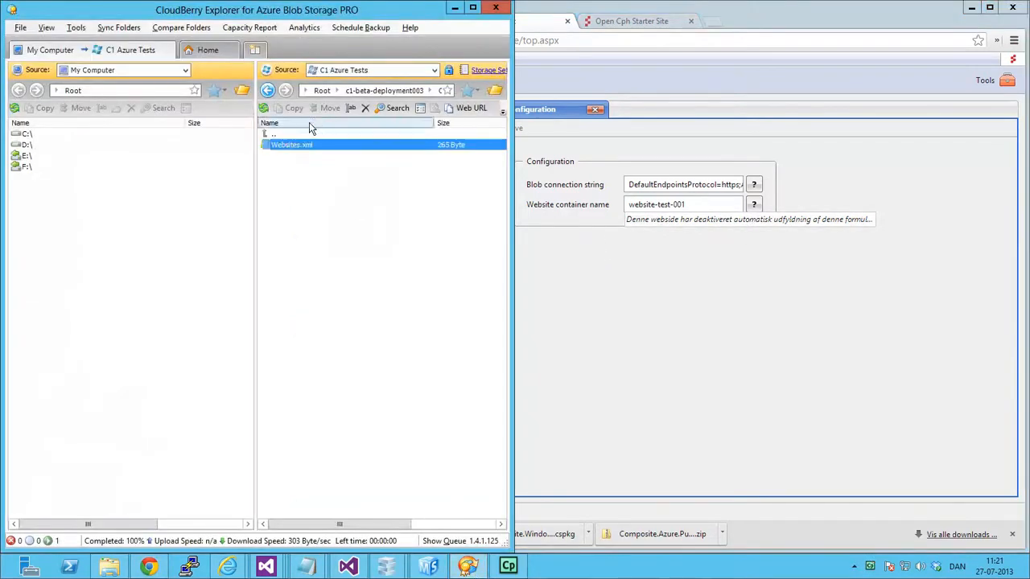
pyautogui.doubleClick(280, 134)
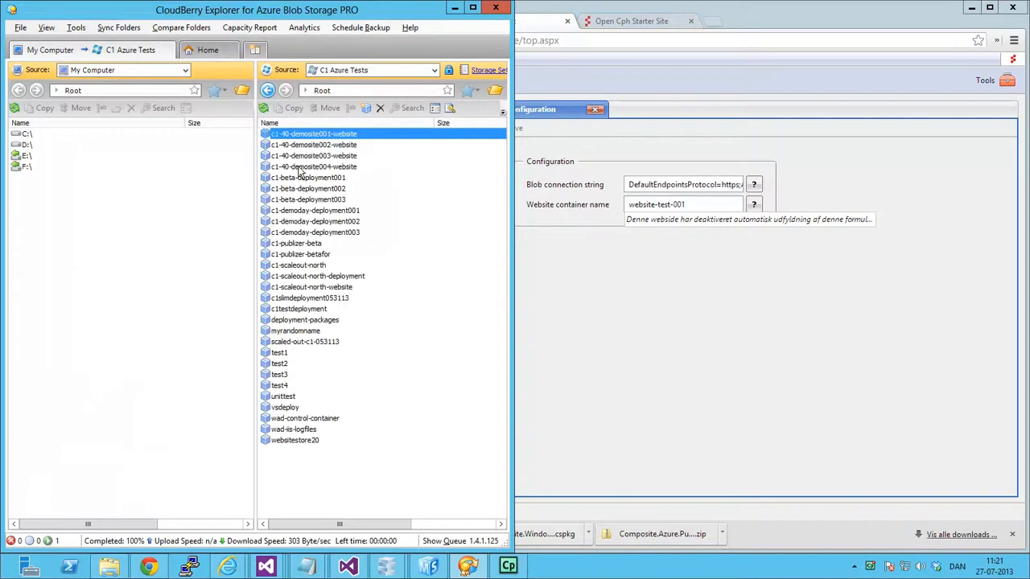
pyautogui.click(263, 107)
pyautogui.click(297, 451)
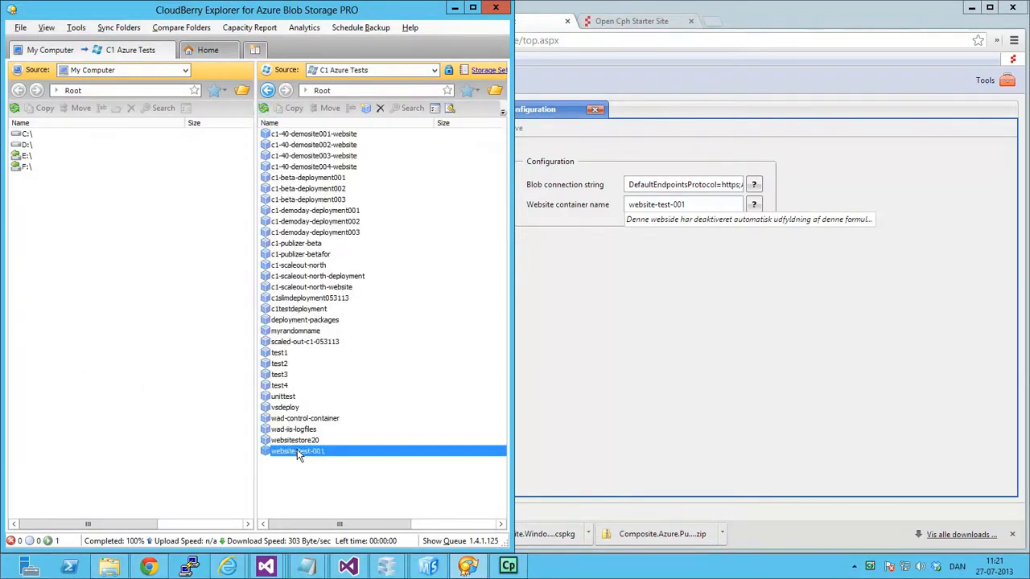
pyautogui.doubleClick(305, 452)
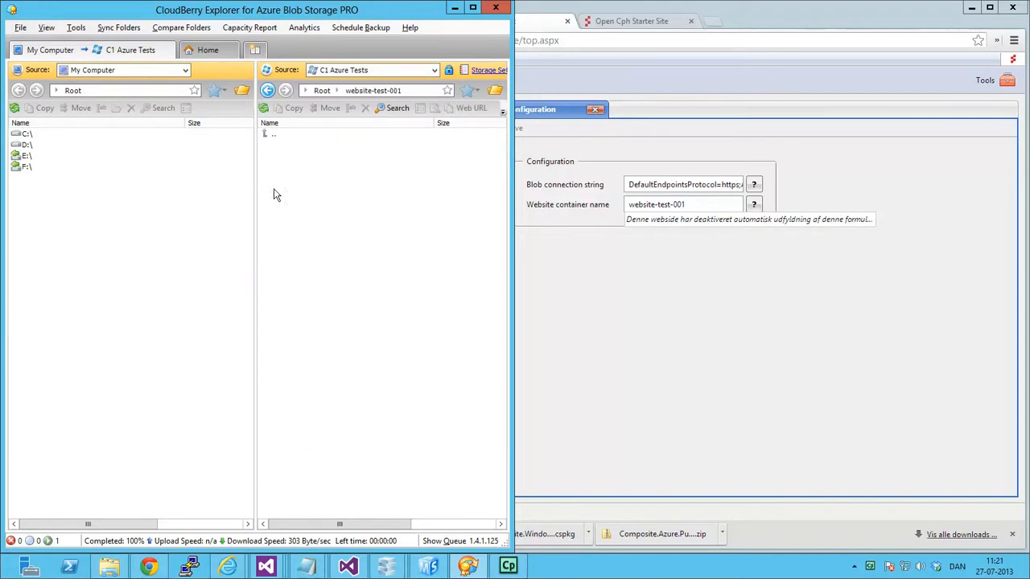
# Return to the C1 console, close the configuration, and publish the site from the Advanced Publisher of Windows Azure Publisher.
pyautogui.click(609, 278)
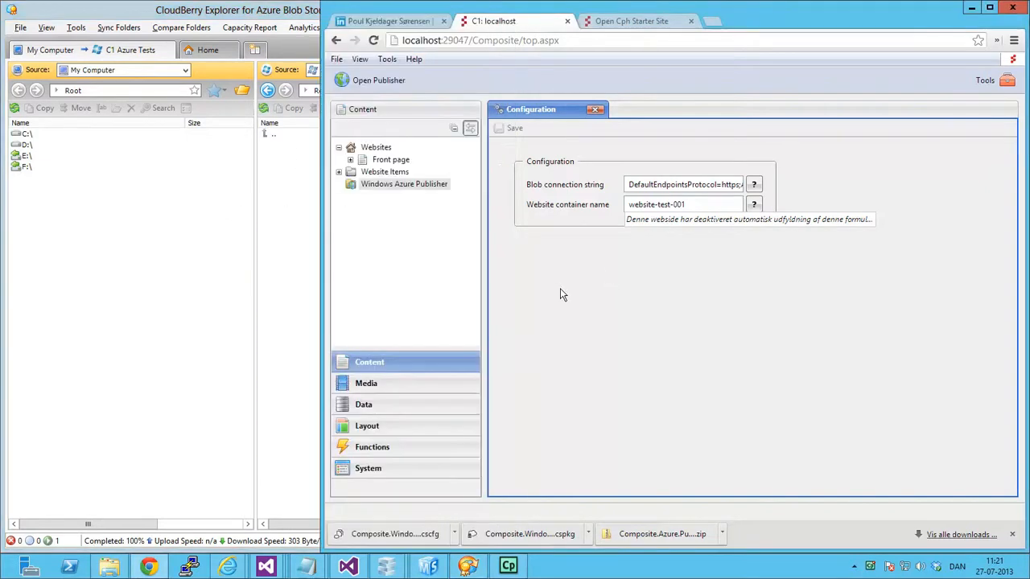
pyautogui.click(597, 109)
pyautogui.rightClick(411, 183)
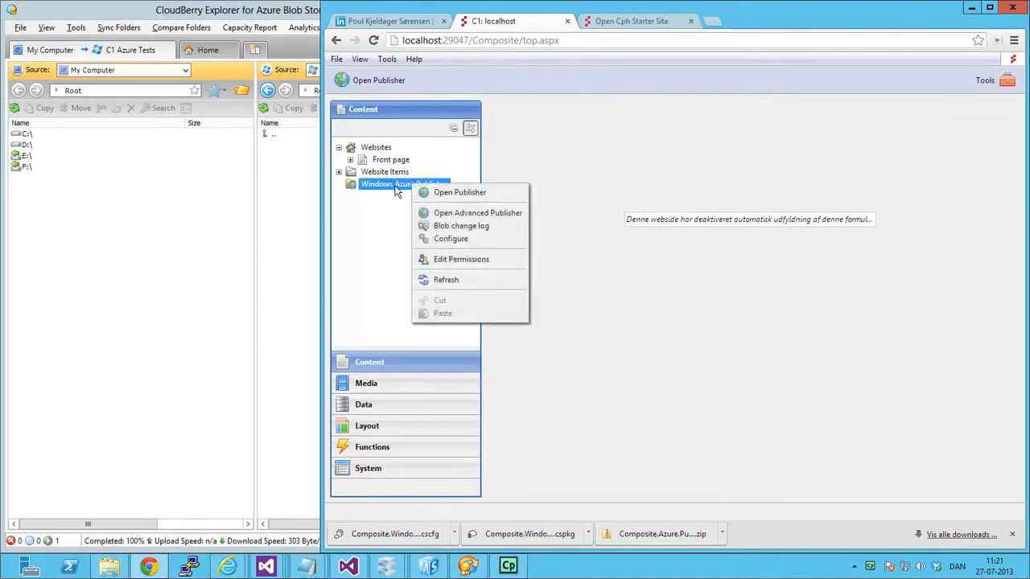
pyautogui.click(453, 212)
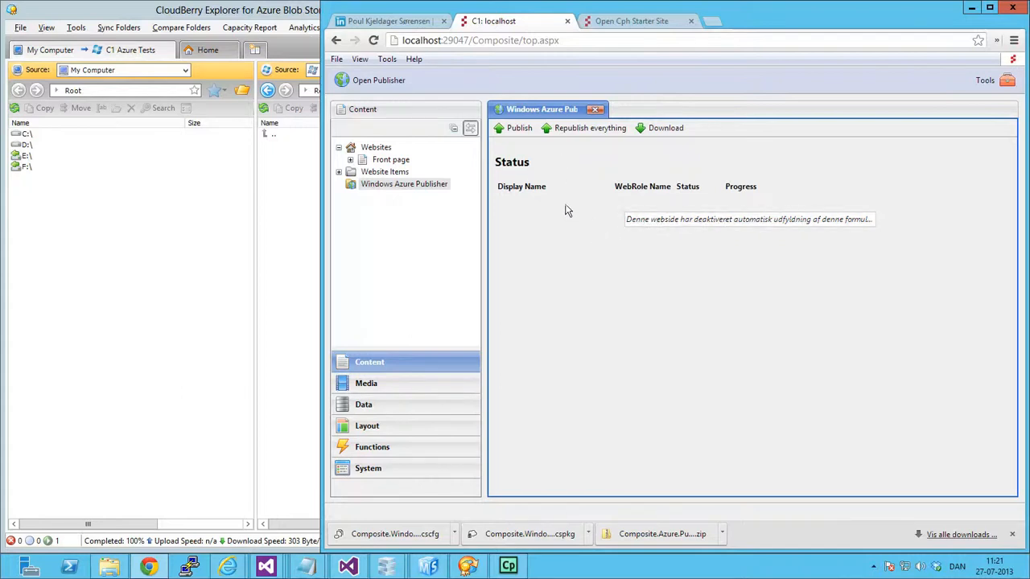
pyautogui.click(511, 133)
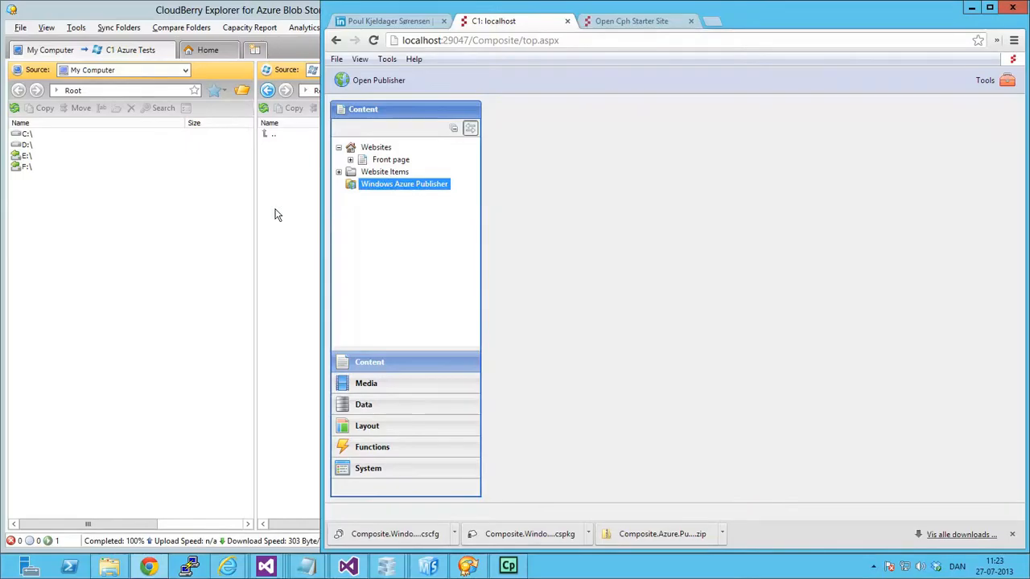
# Switch to CloudBerry Explorer, refresh the website-test-001 container, look through its Website folder, and go back to the container.
pyautogui.click(275, 214)
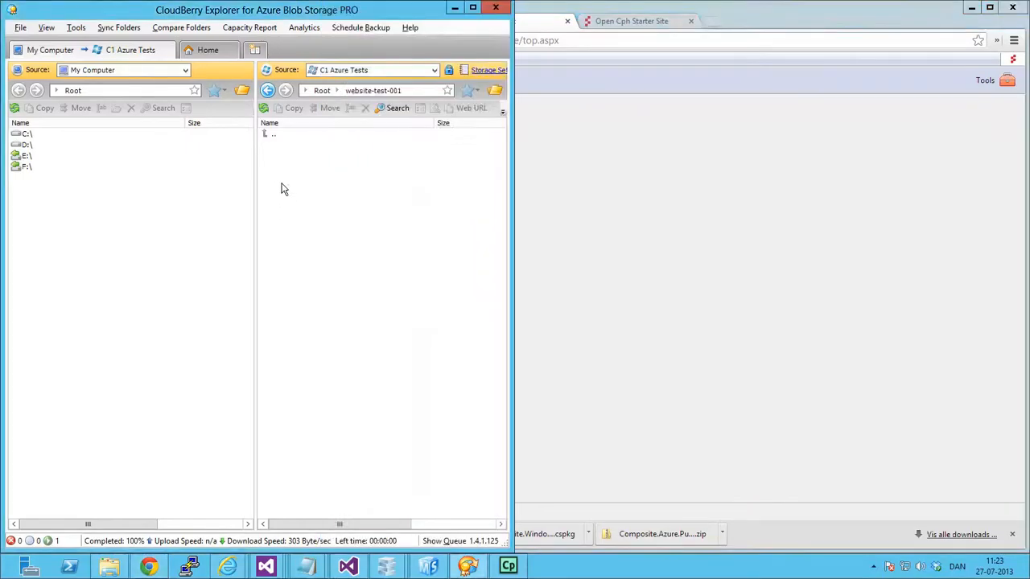
pyautogui.click(265, 109)
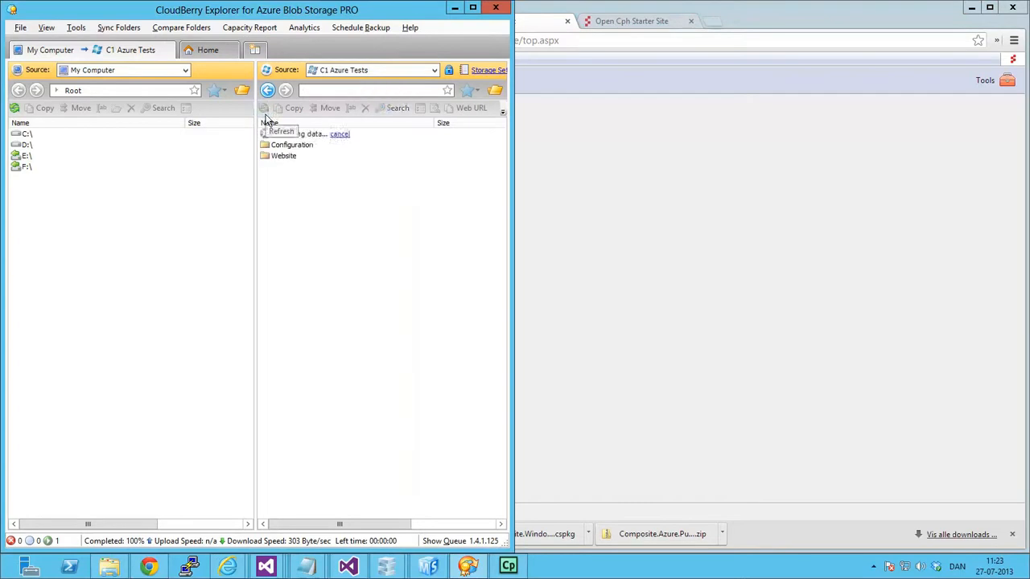
pyautogui.click(294, 162)
pyautogui.doubleClick(294, 163)
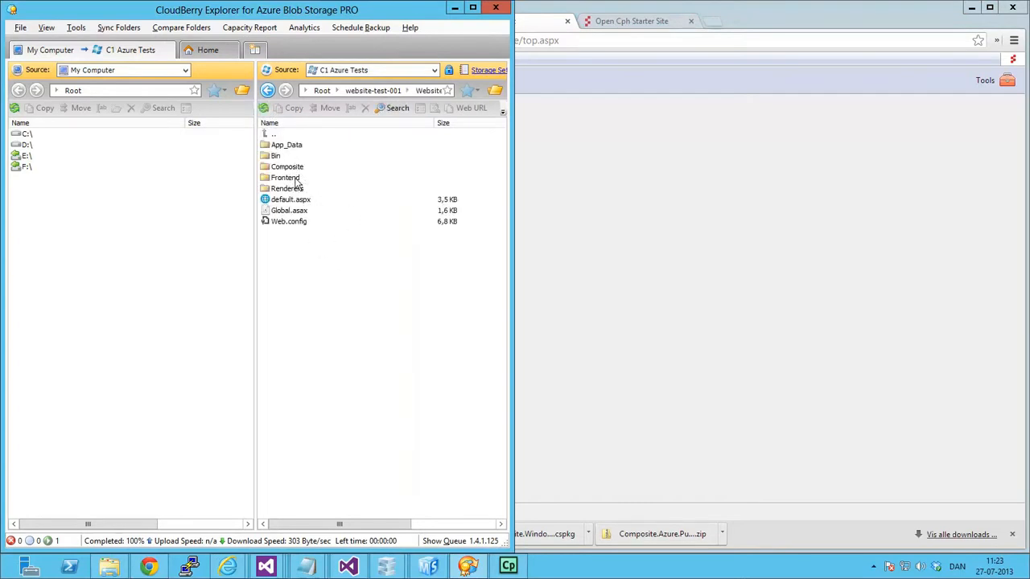
pyautogui.click(269, 90)
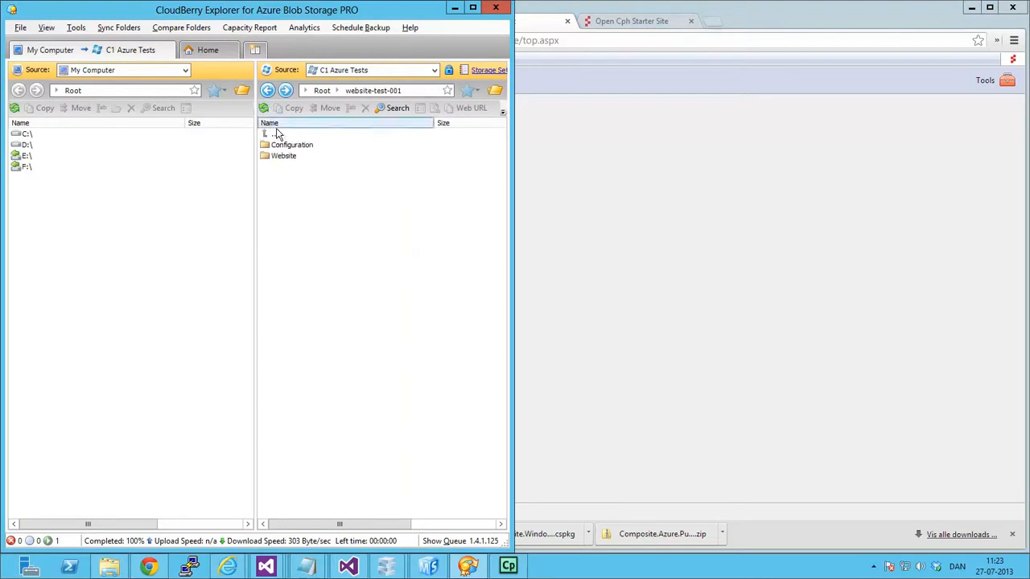
# Open WebsiteConfiguration.xml from the Configuration folder, examine its runtime writeback and port binding settings, and close the file.
pyautogui.doubleClick(288, 145)
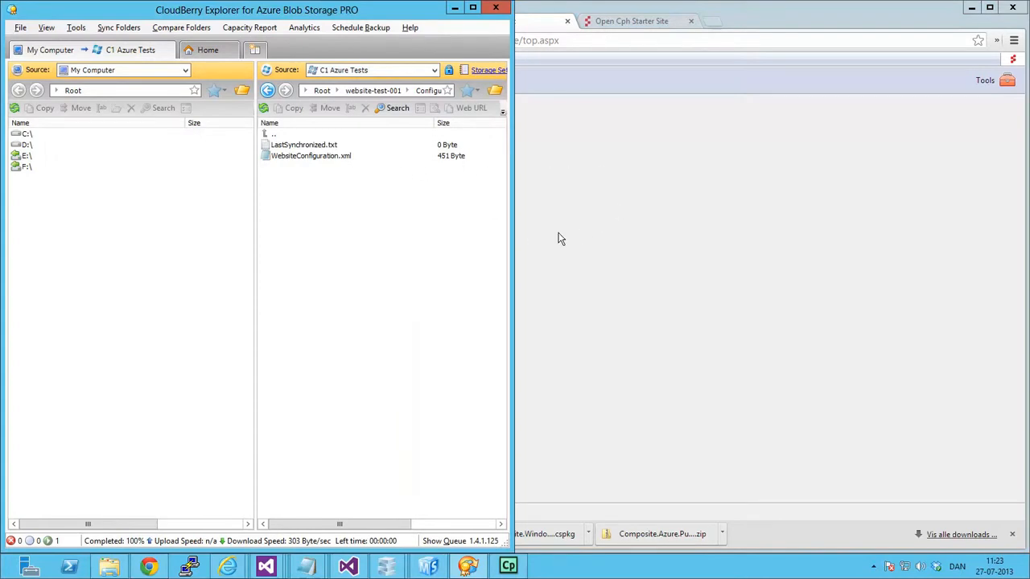
pyautogui.click(313, 150)
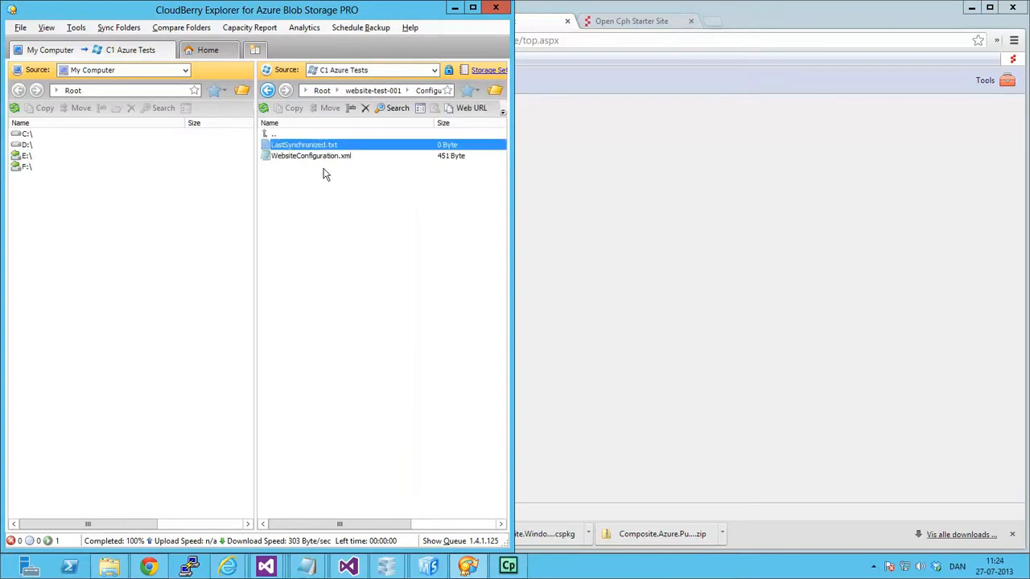
pyautogui.doubleClick(335, 156)
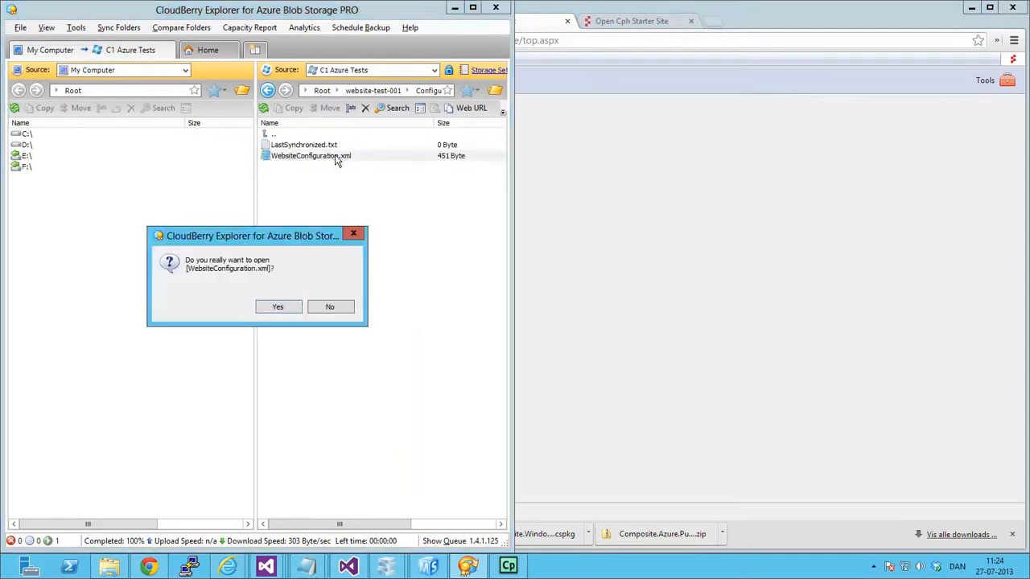
pyautogui.click(278, 307)
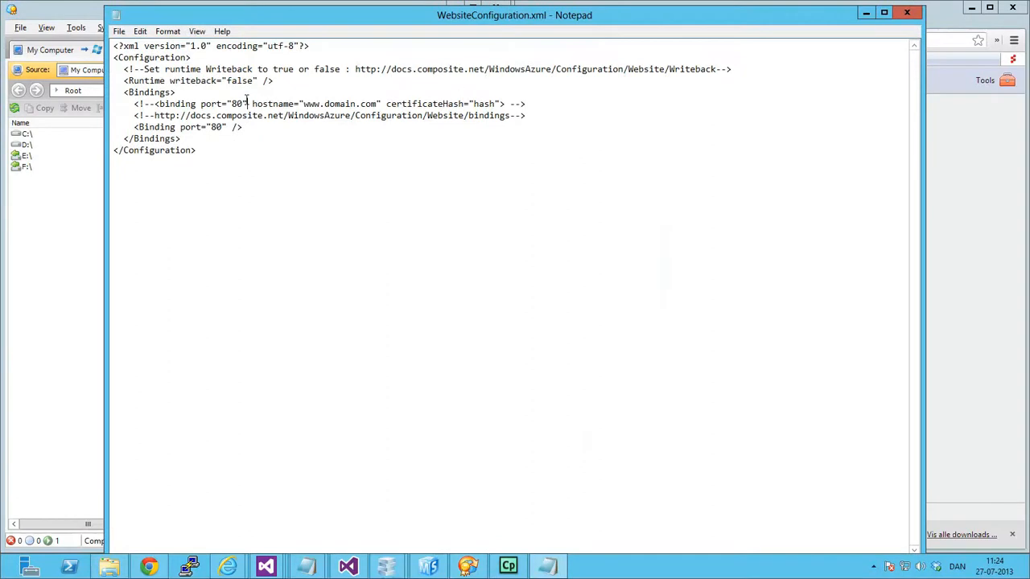
pyautogui.click(278, 82)
pyautogui.moveTo(279, 23); pyautogui.dragTo(493, 267)
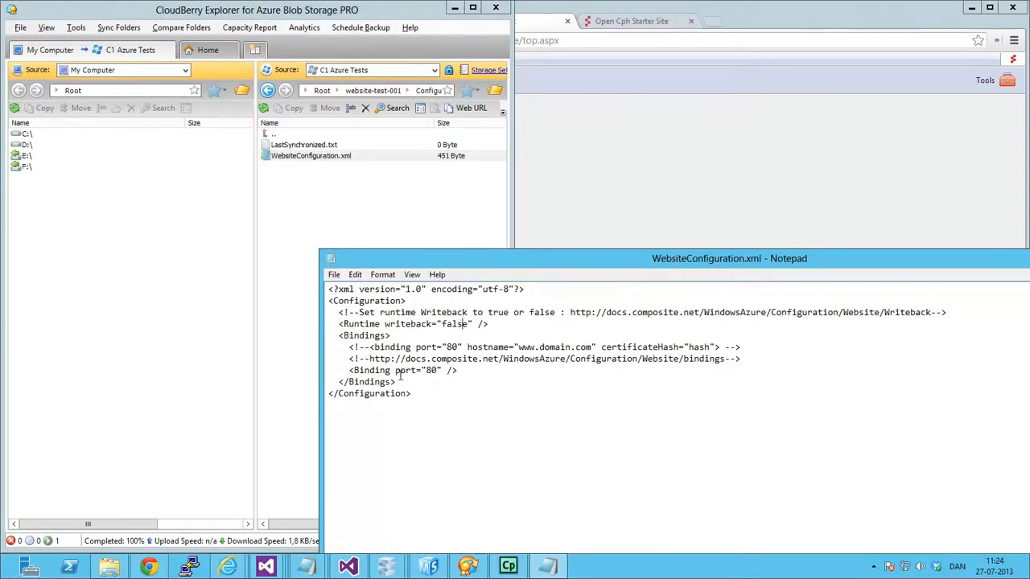
pyautogui.click(439, 370)
pyautogui.moveTo(794, 277); pyautogui.dragTo(626, 230)
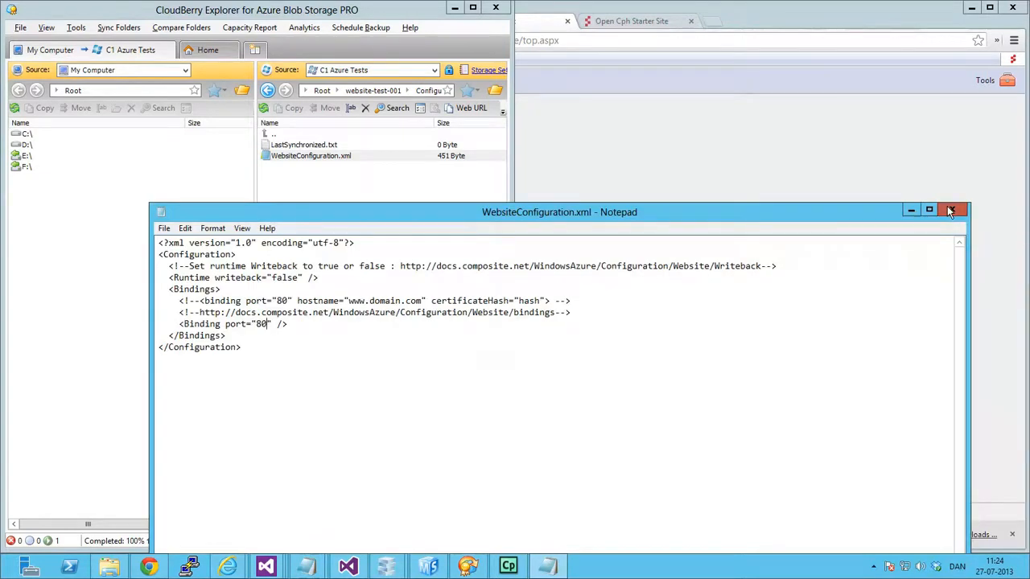
pyautogui.click(947, 206)
pyautogui.click(358, 210)
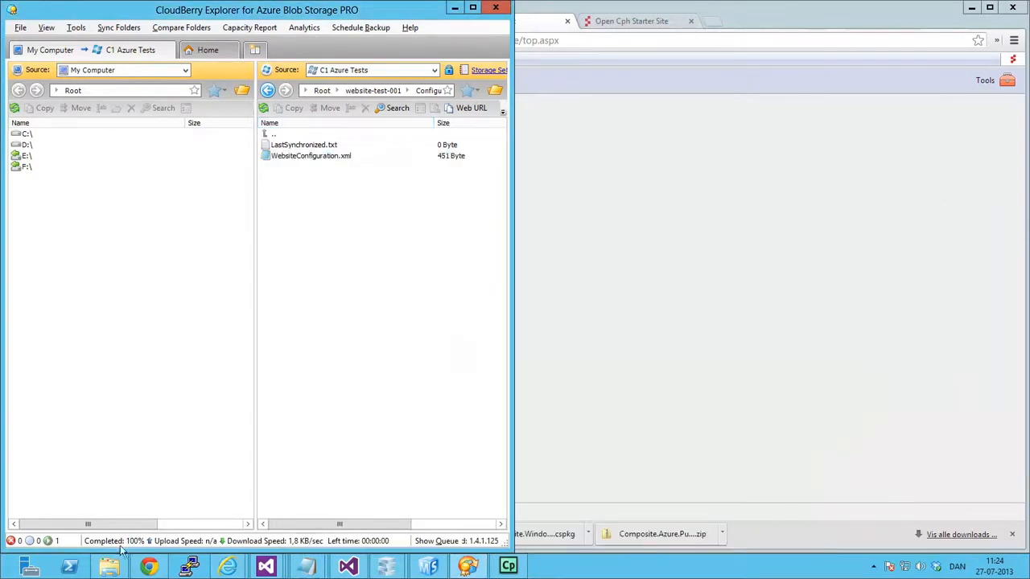
# Switch to the Azure portal in Internet Explorer and check the c1scaleout cloud service's production instance.
pyautogui.moveTo(227, 566)
pyautogui.click(174, 500)
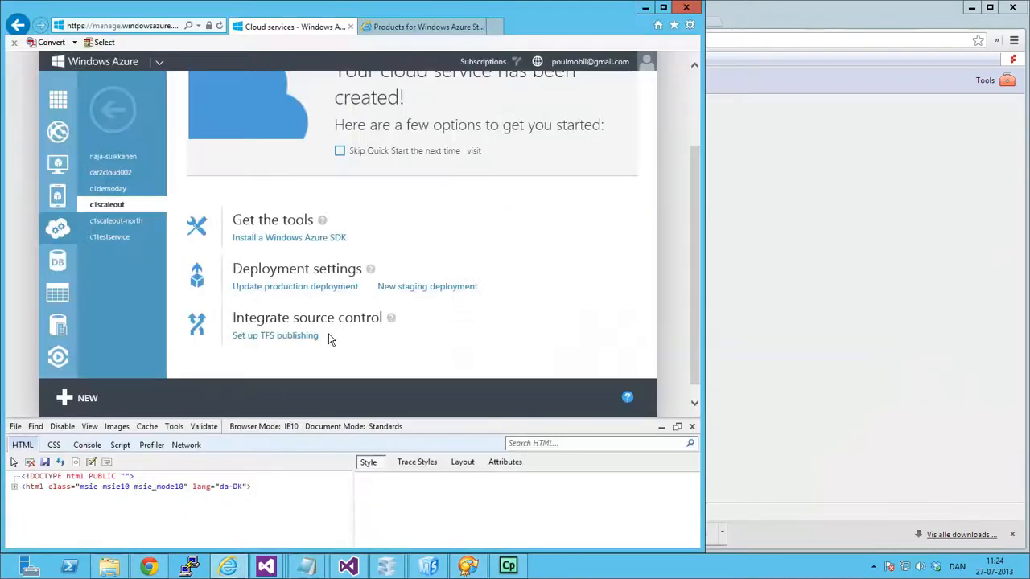
pyautogui.scroll(2, 274, 203)
pyautogui.click(457, 128)
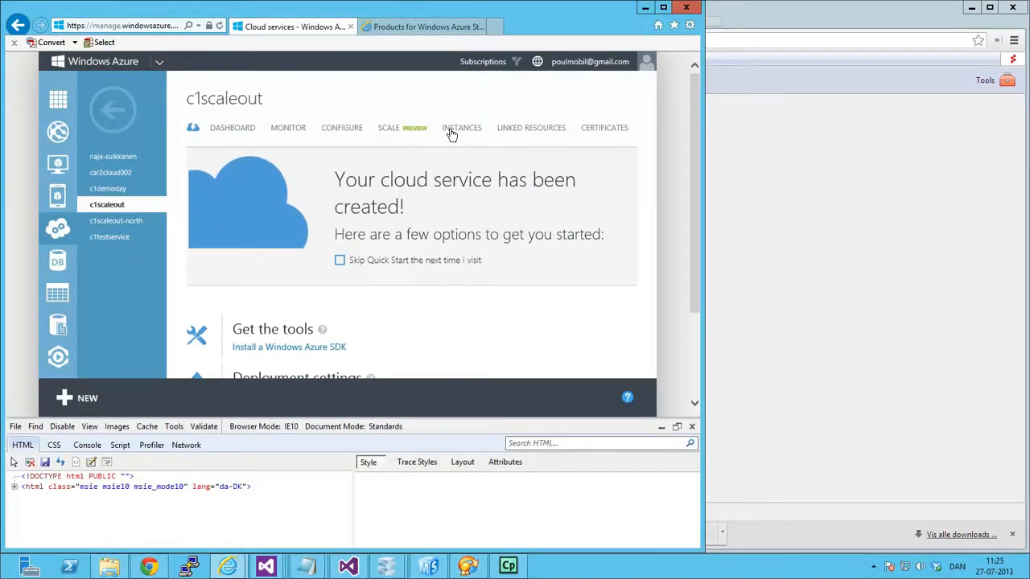
pyautogui.click(364, 205)
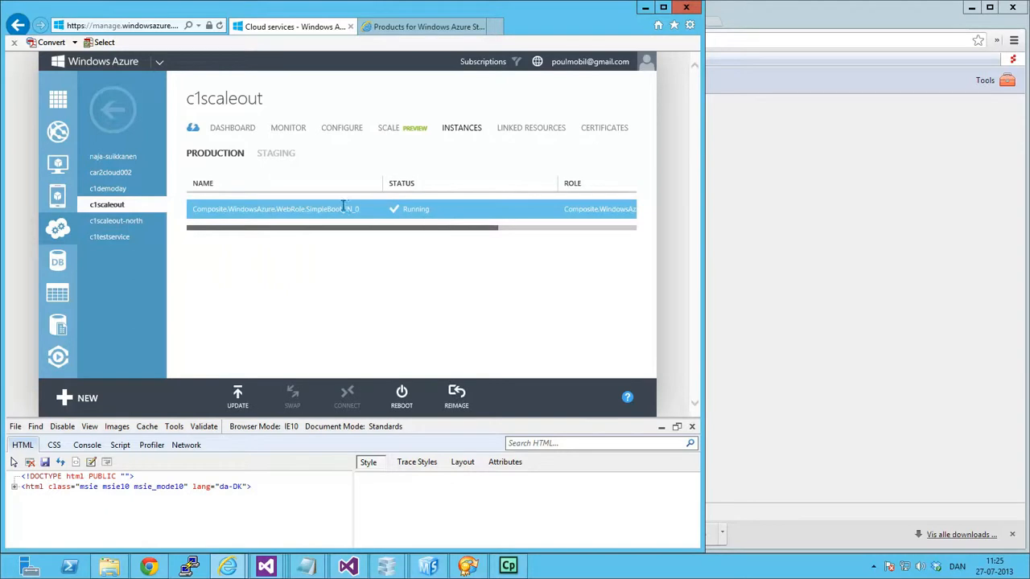
# Switch to Azure Management Studio, refresh the trace logs, and minimize the application.
pyautogui.click(427, 566)
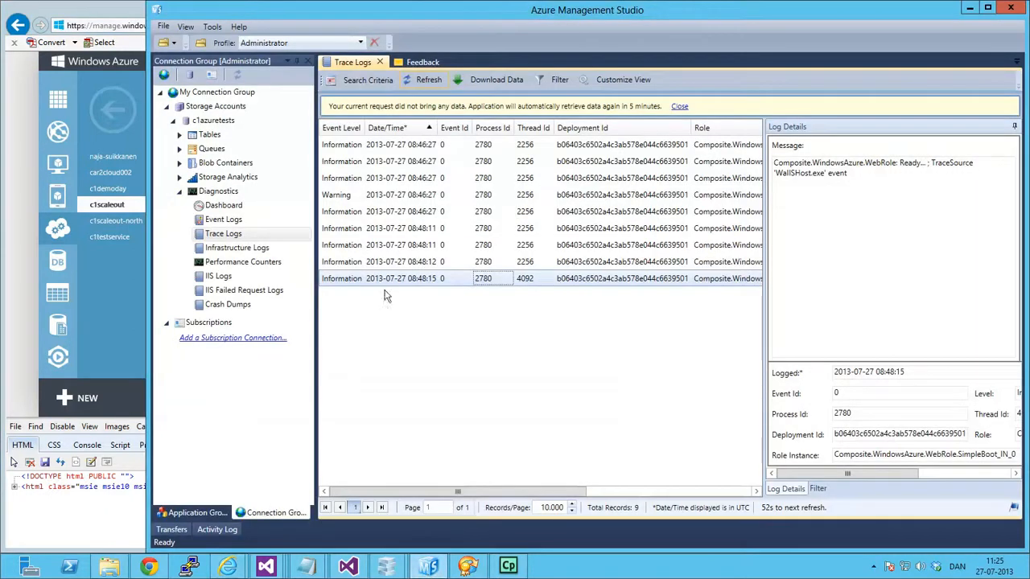
pyautogui.click(423, 80)
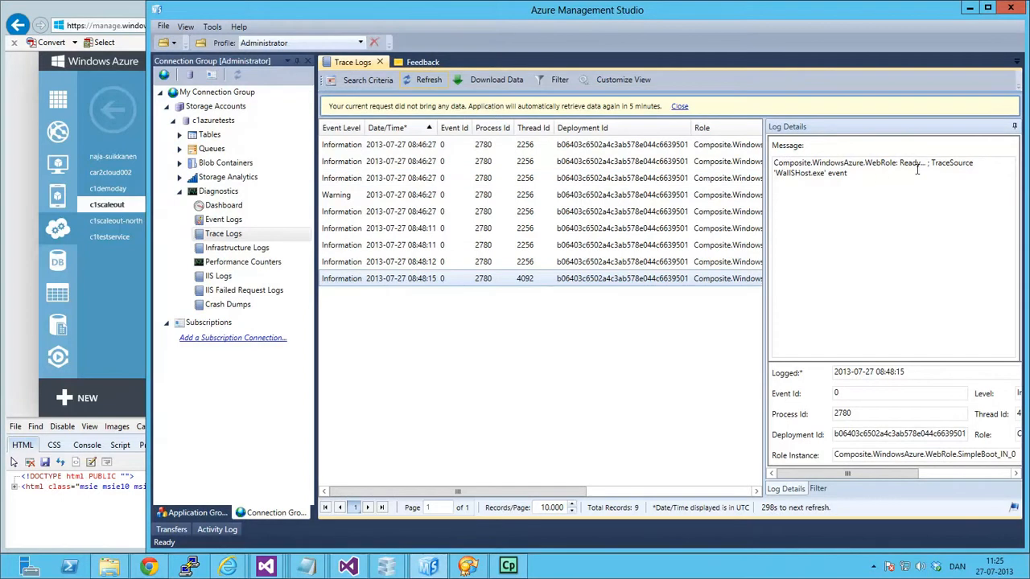
pyautogui.click(969, 8)
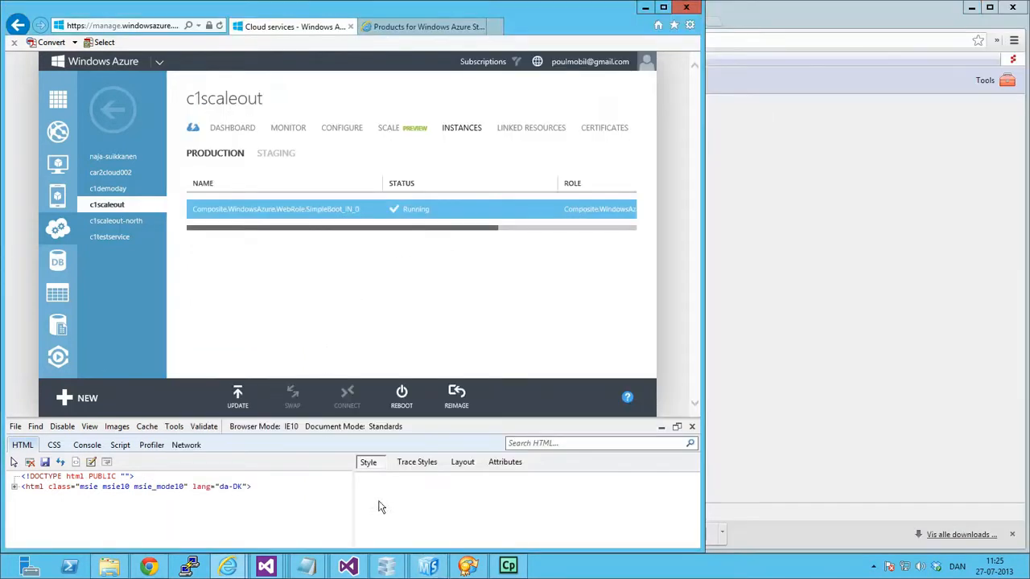
# Switch to CloudBerry Explorer, browse to the c1-beta-deployment003 container, and open its Websites.xml file for editing.
pyautogui.click(467, 567)
pyautogui.doubleClick(276, 135)
pyautogui.doubleClick(278, 137)
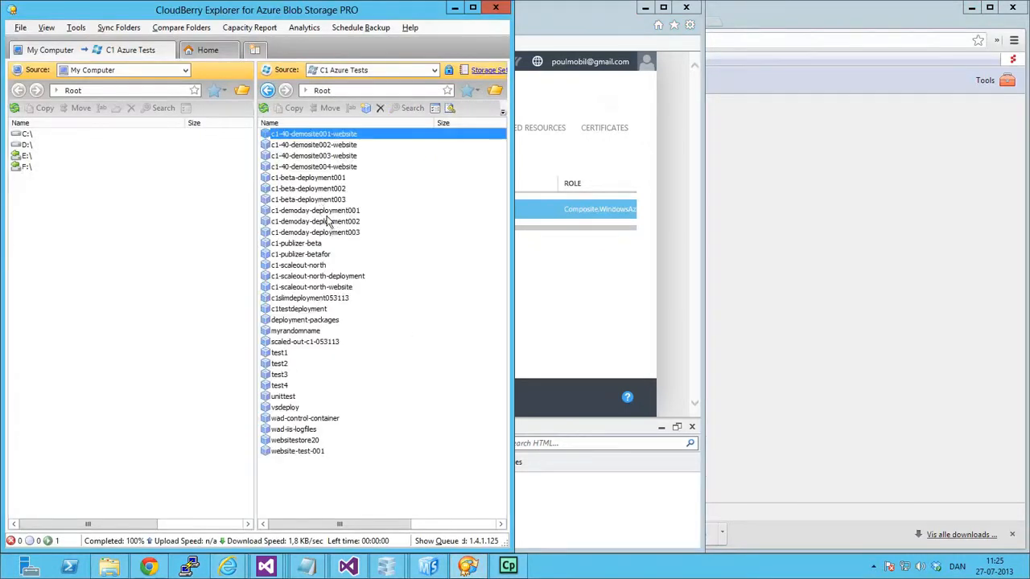
pyautogui.doubleClick(331, 199)
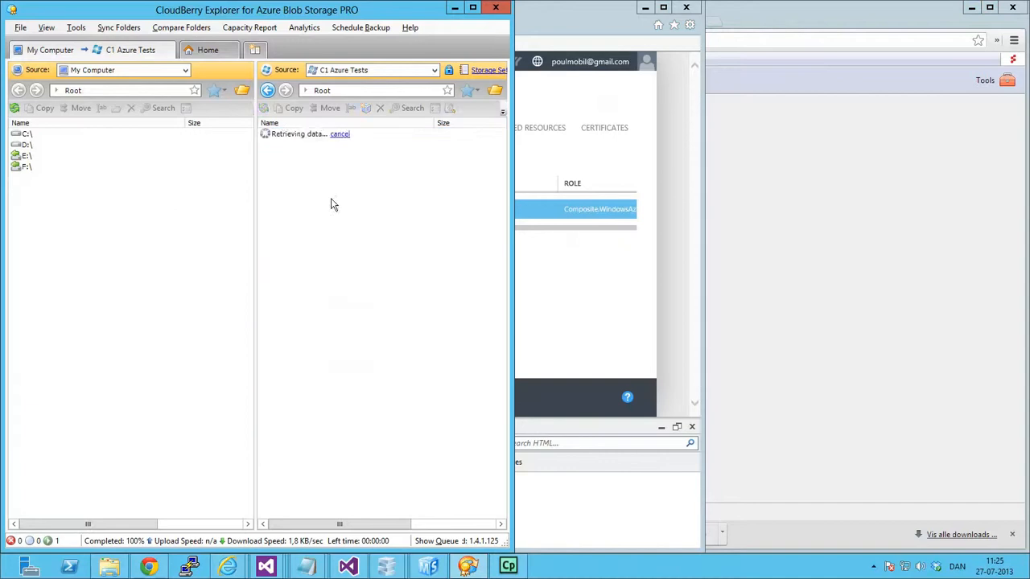
pyautogui.doubleClick(288, 143)
pyautogui.doubleClick(296, 151)
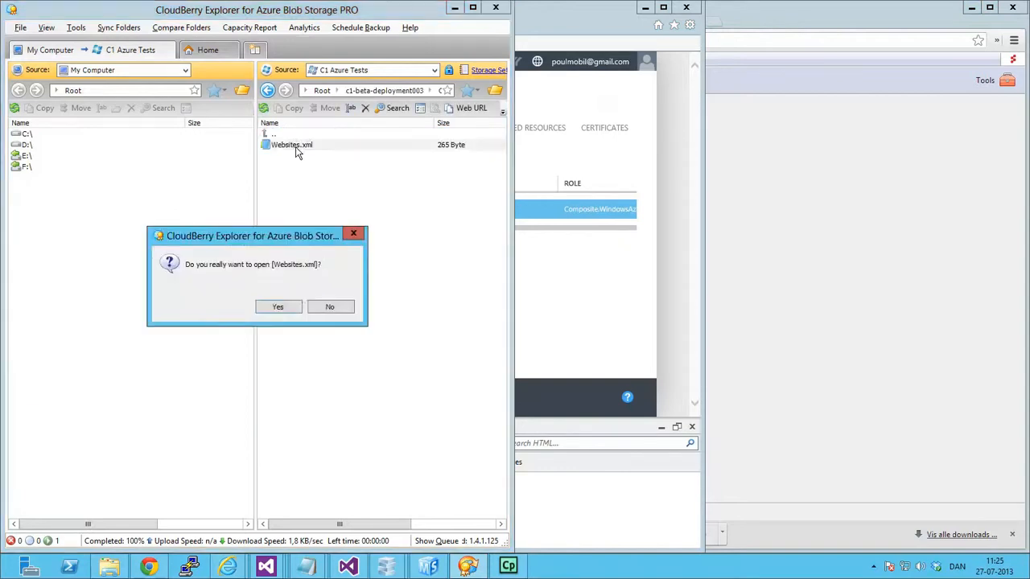
pyautogui.click(278, 306)
# Uncomment the Website element in Websites.xml by removing its comment markers.
pyautogui.click(192, 81)
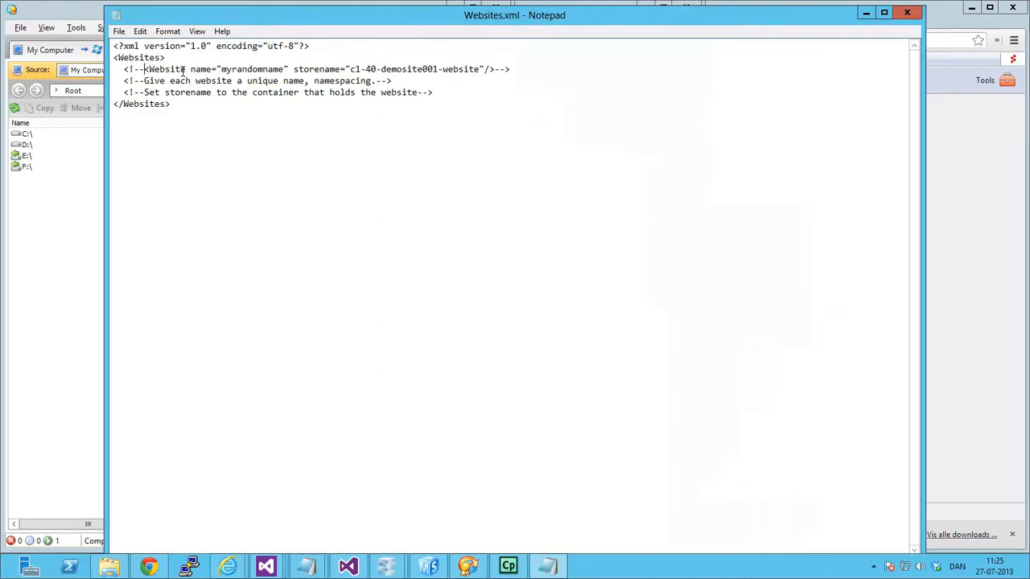
pyautogui.press('BackSpace')
pyautogui.press('BackSpace')
pyautogui.press('BackSpace')
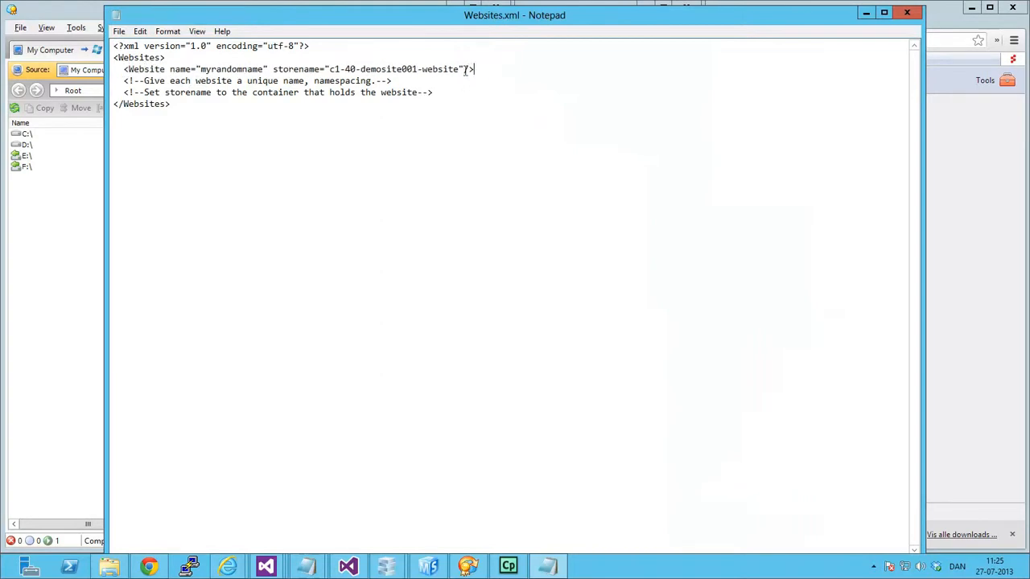
# Look up the target container's name in the storage root and set the Website element's storename to website-test-001.
pyautogui.moveTo(461, 69); pyautogui.dragTo(332, 69)
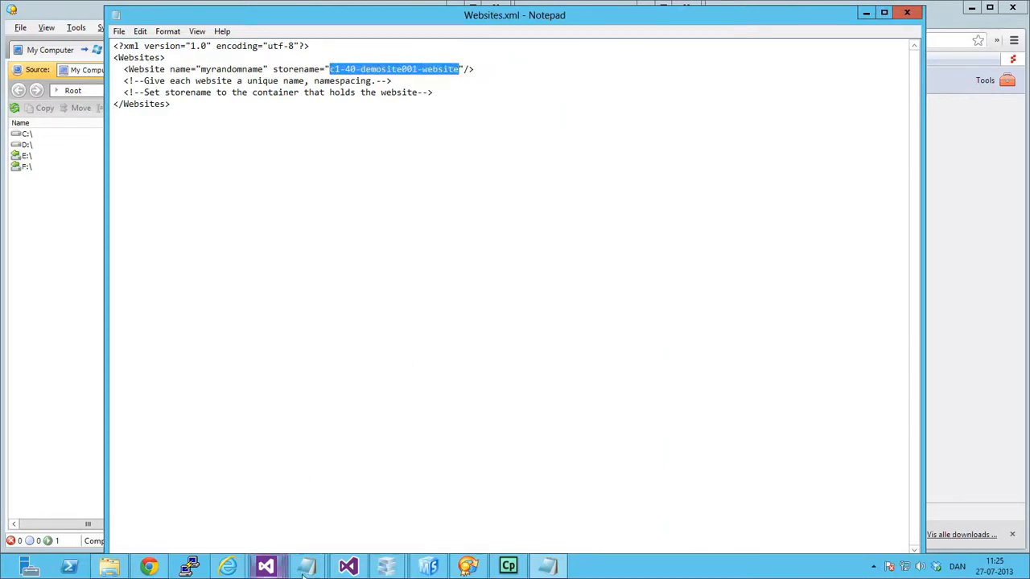
pyautogui.click(467, 566)
pyautogui.click(322, 90)
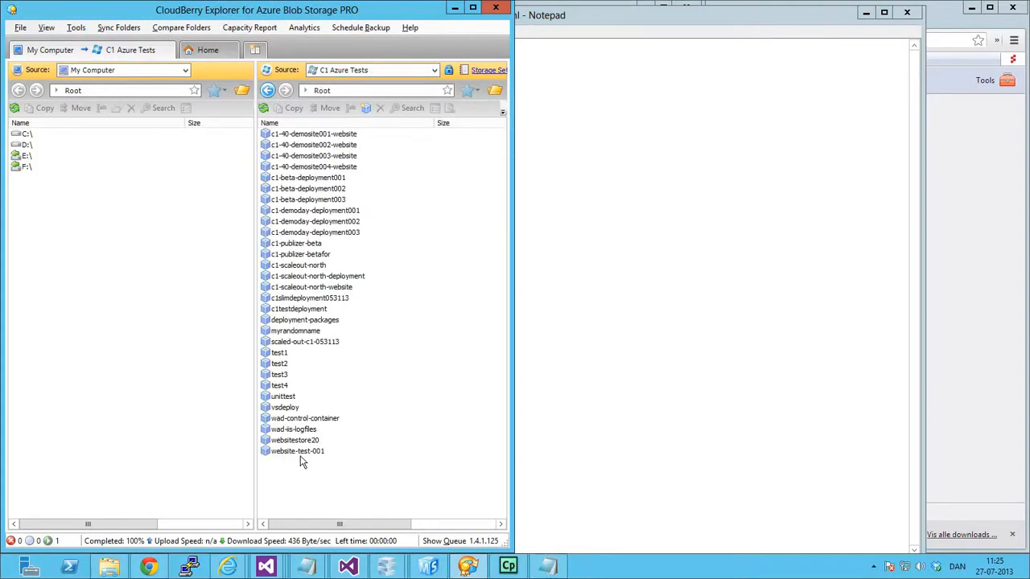
pyautogui.click(677, 205)
pyautogui.moveTo(461, 70); pyautogui.dragTo(328, 70)
pyautogui.write('website-test-001')
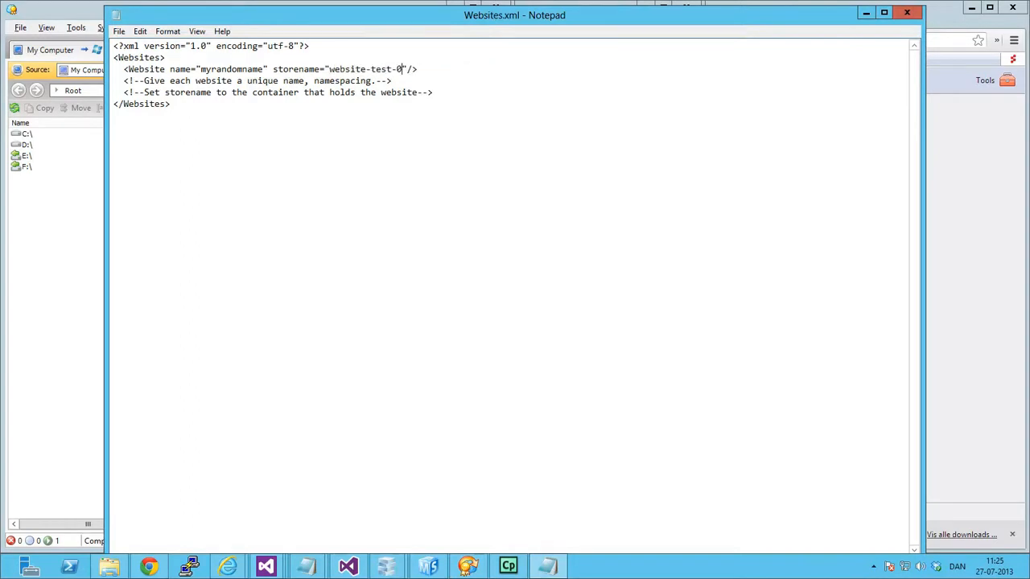
# Set the Website element's name attribute to mywebsitetoday.
pyautogui.doubleClick(239, 68)
pyautogui.click(293, 81)
pyautogui.moveTo(263, 68); pyautogui.dragTo(212, 69)
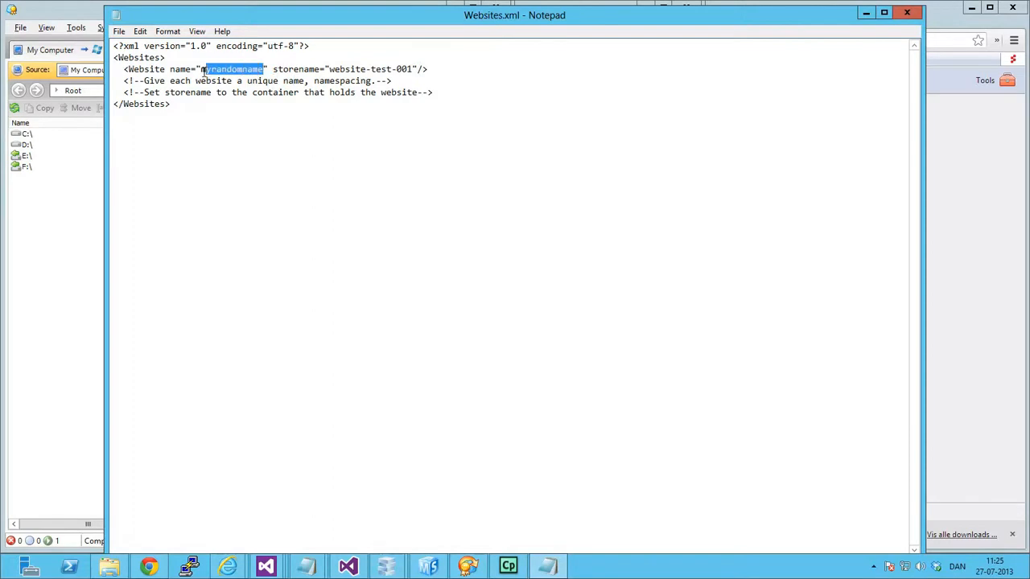
pyautogui.write('mywebsitetoday')
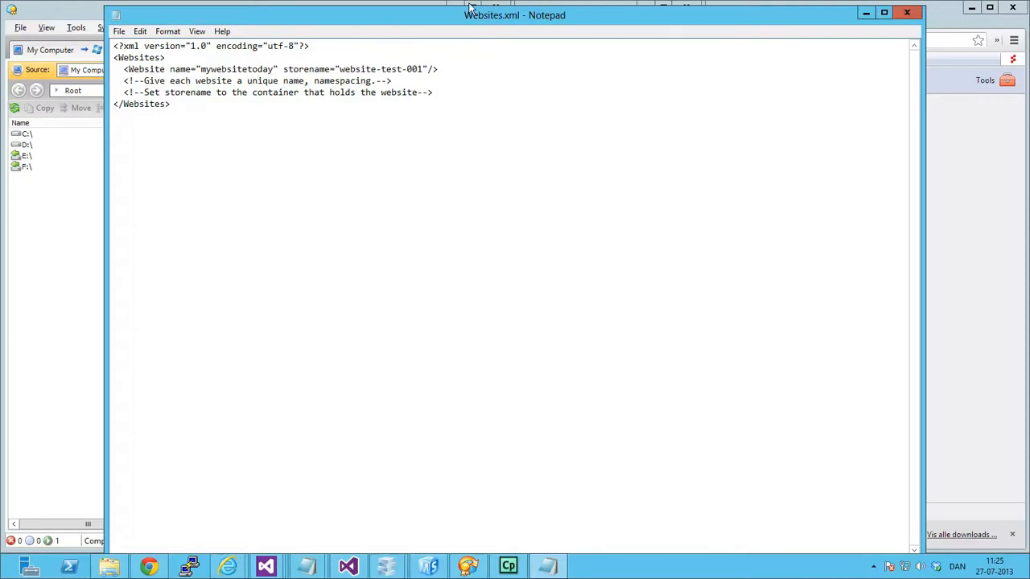
# Save the edited Websites.xml file and close it.
pyautogui.click(119, 31)
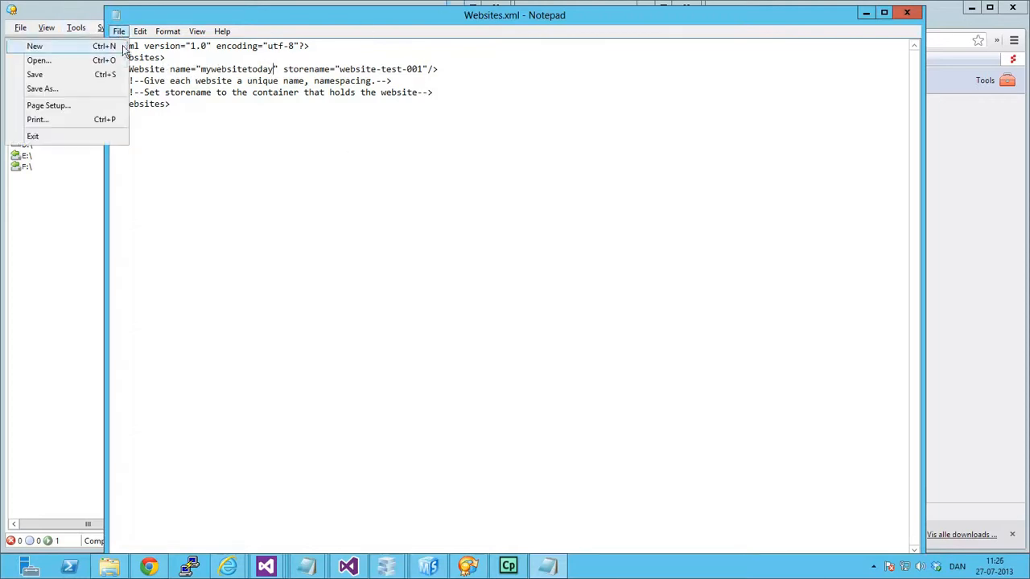
pyautogui.click(76, 70)
pyautogui.click(80, 257)
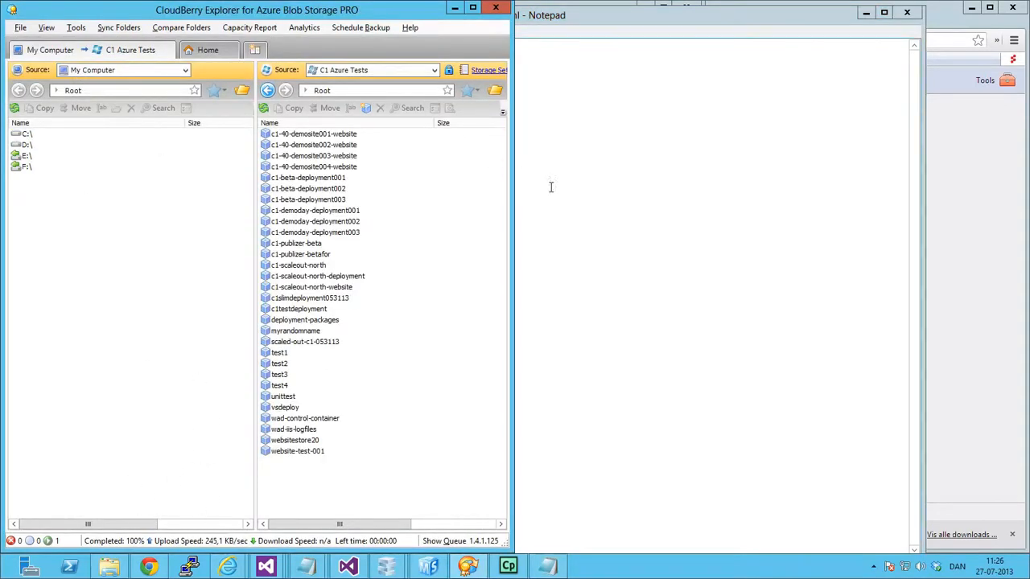
pyautogui.click(750, 175)
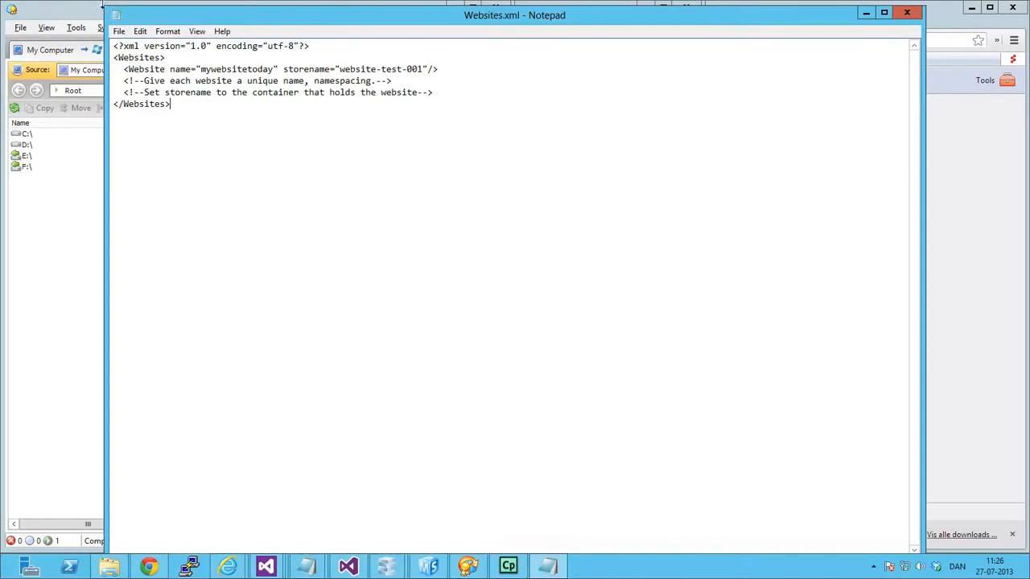
pyautogui.moveTo(106, 4); pyautogui.dragTo(136, 61)
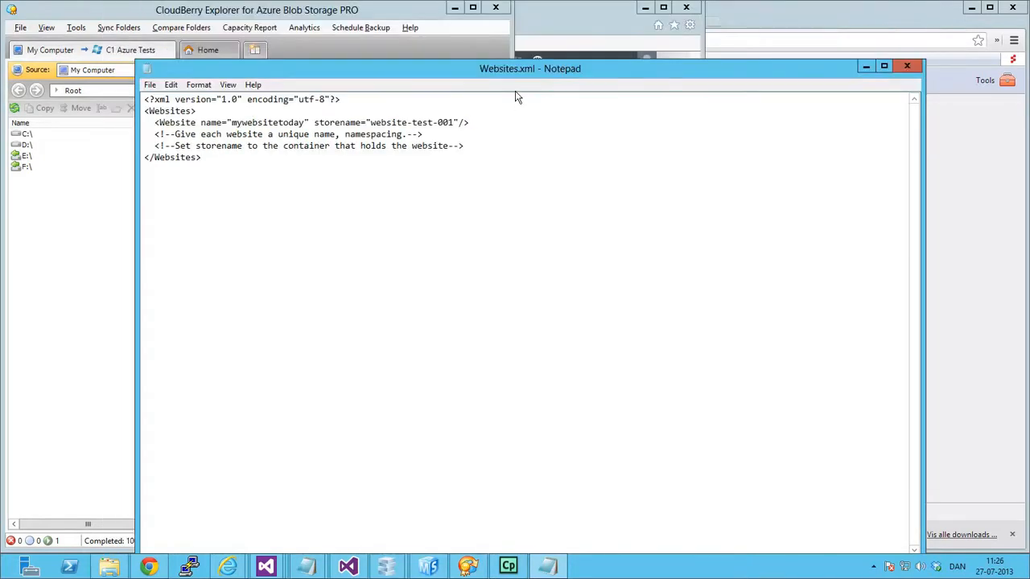
pyautogui.click(907, 68)
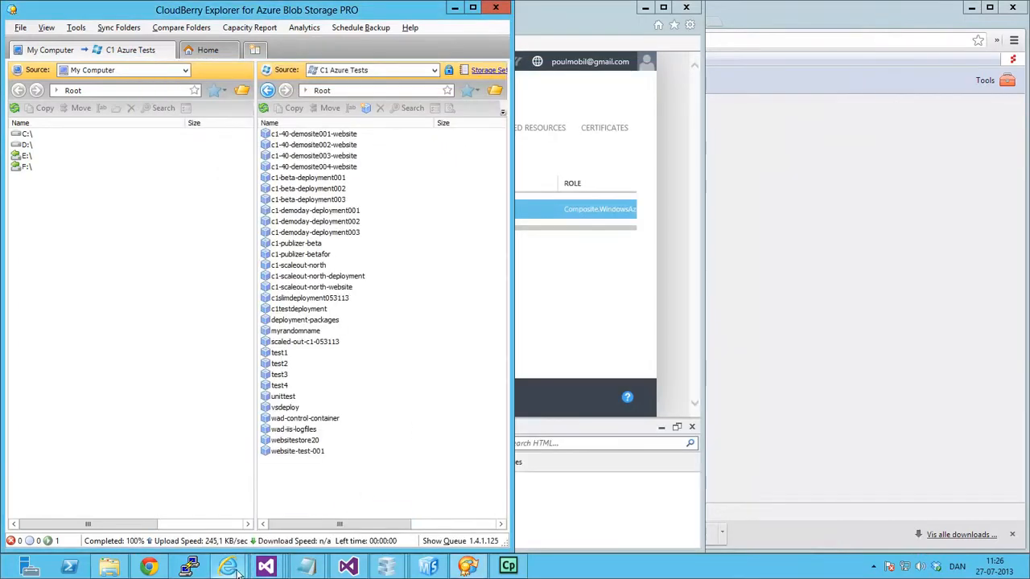
# Switch to the Azure portal, show the c1scaleout dashboard, and open the service's site URL c1scaleout.cloudapp.net.
pyautogui.moveTo(229, 568)
pyautogui.click(177, 505)
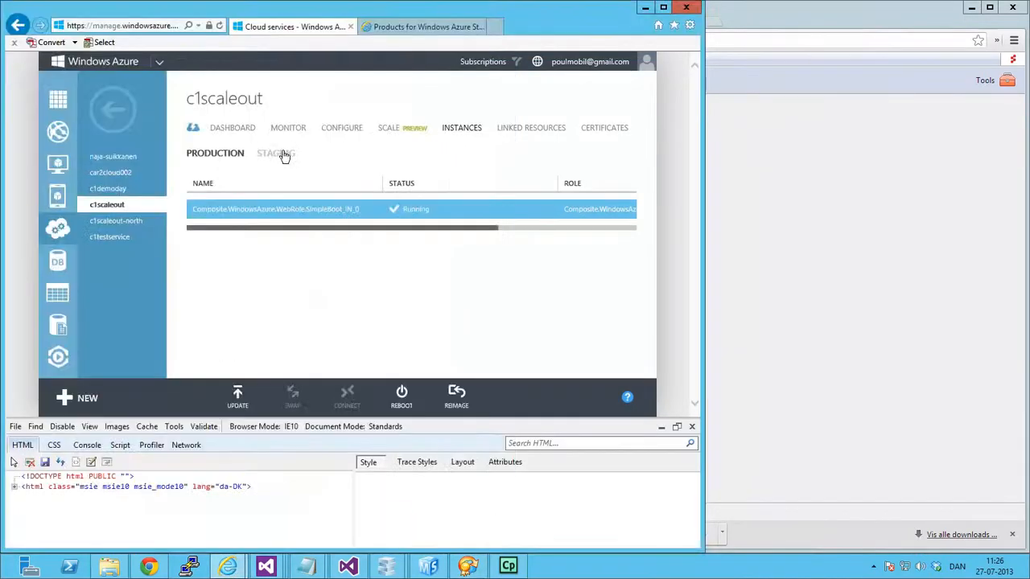
pyautogui.click(233, 129)
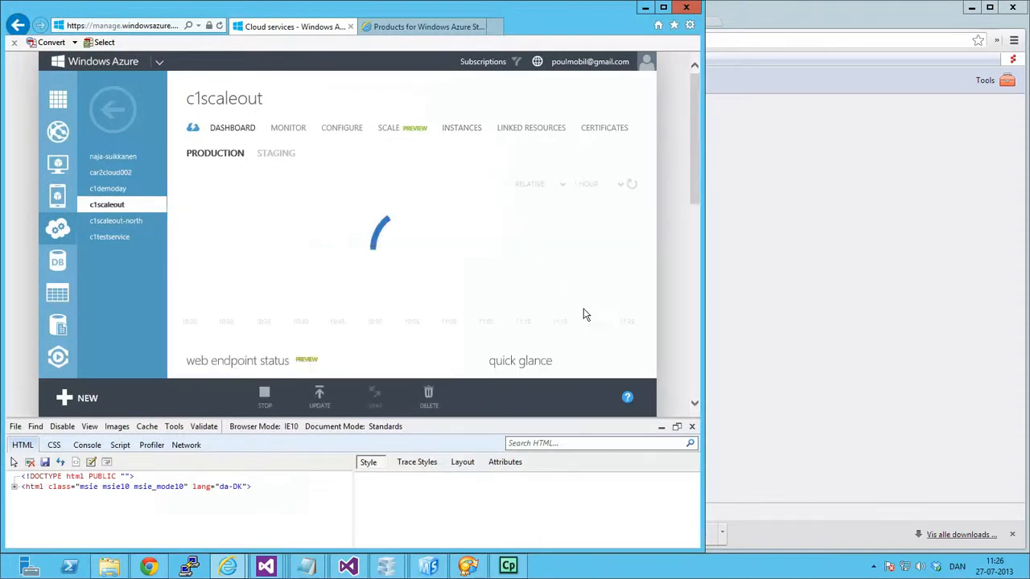
pyautogui.scroll(-3, 612, 322)
pyautogui.scroll(-2, 619, 314)
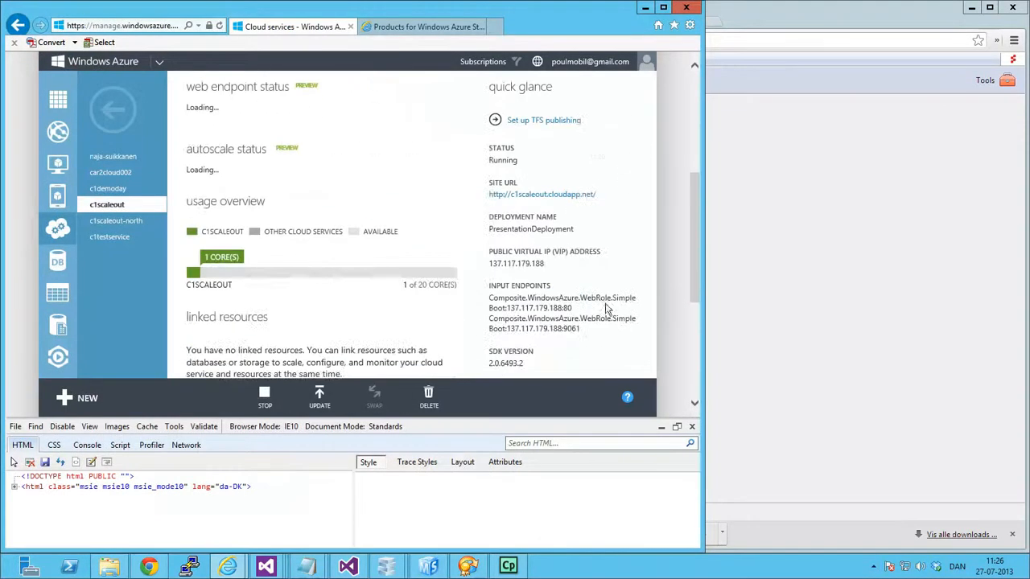
pyautogui.click(561, 197)
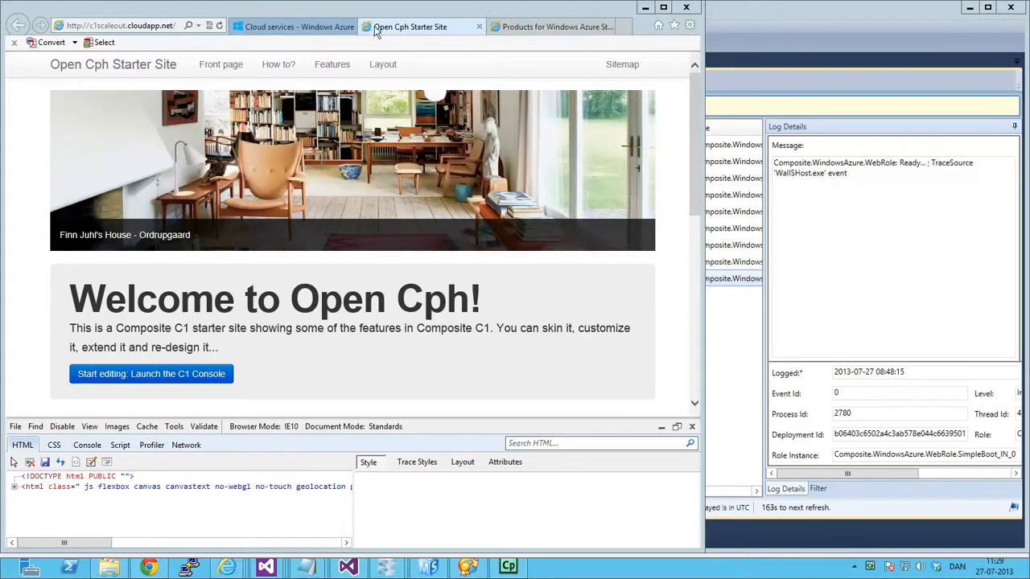
# Switch to Chrome, close the c1scaleout.cloudapp.net tab, and open the Windows Azure Publisher in the local C1 console.
pyautogui.click(149, 567)
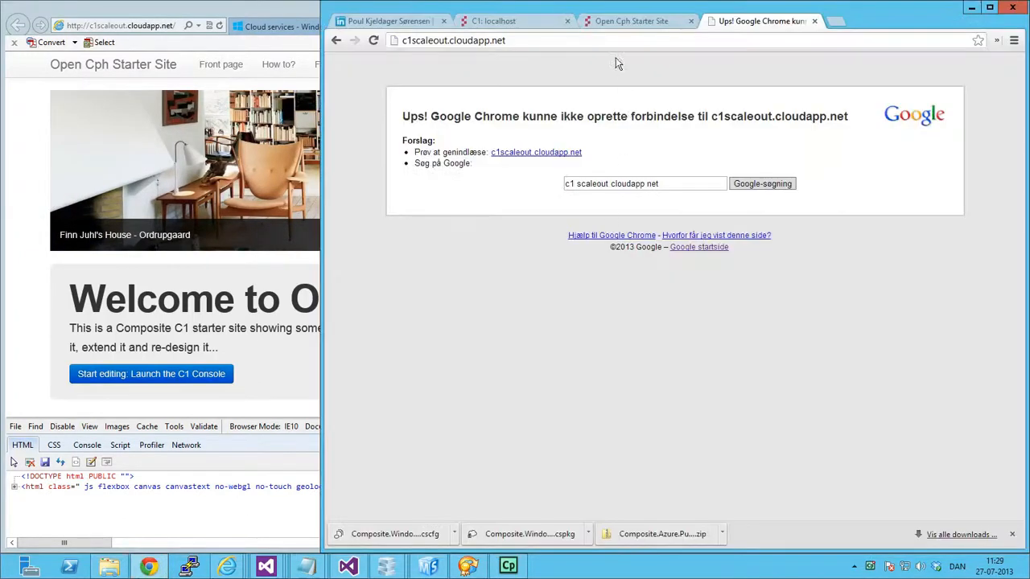
pyautogui.click(814, 20)
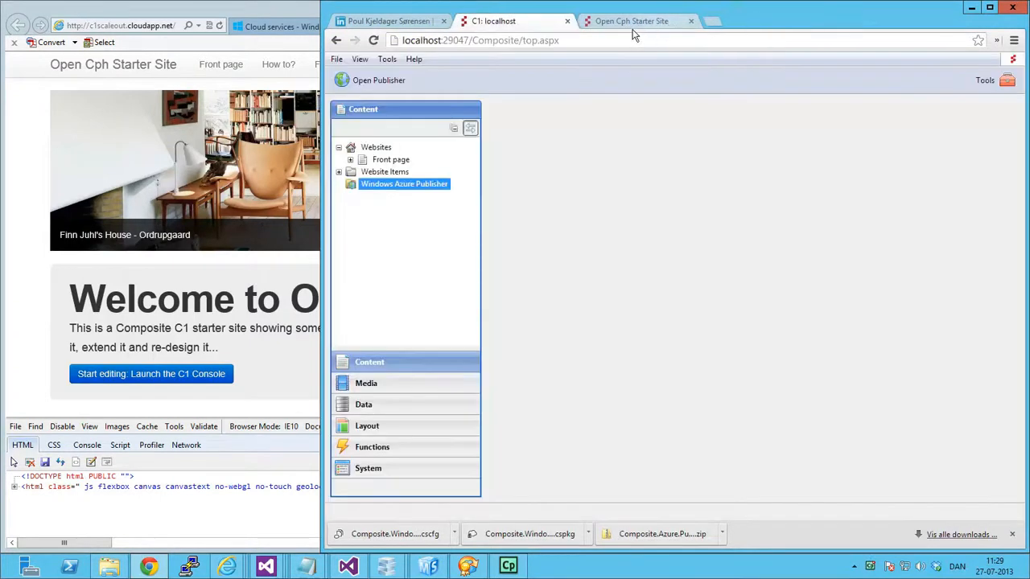
pyautogui.click(608, 24)
pyautogui.click(520, 24)
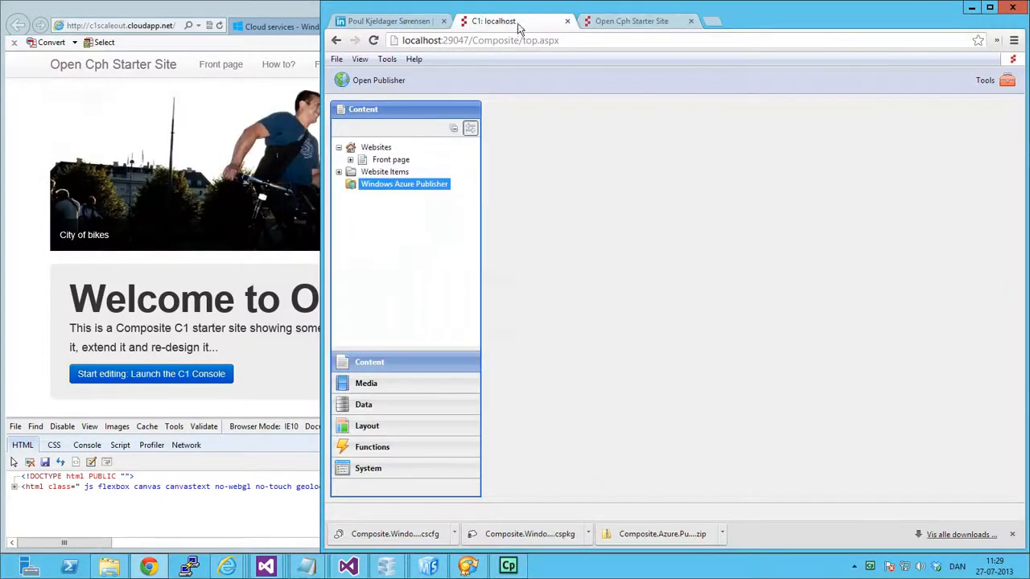
pyautogui.rightClick(396, 193)
pyautogui.click(461, 222)
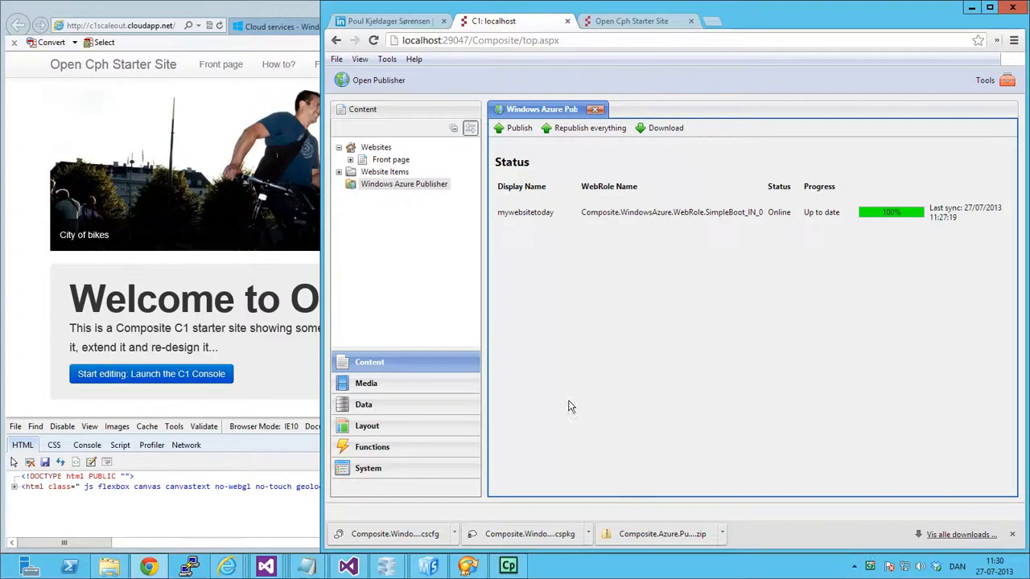
# Switch to Azure Management Studio, refresh the trace logs, and view the 09:26:06 Information entry's message.
pyautogui.click(429, 566)
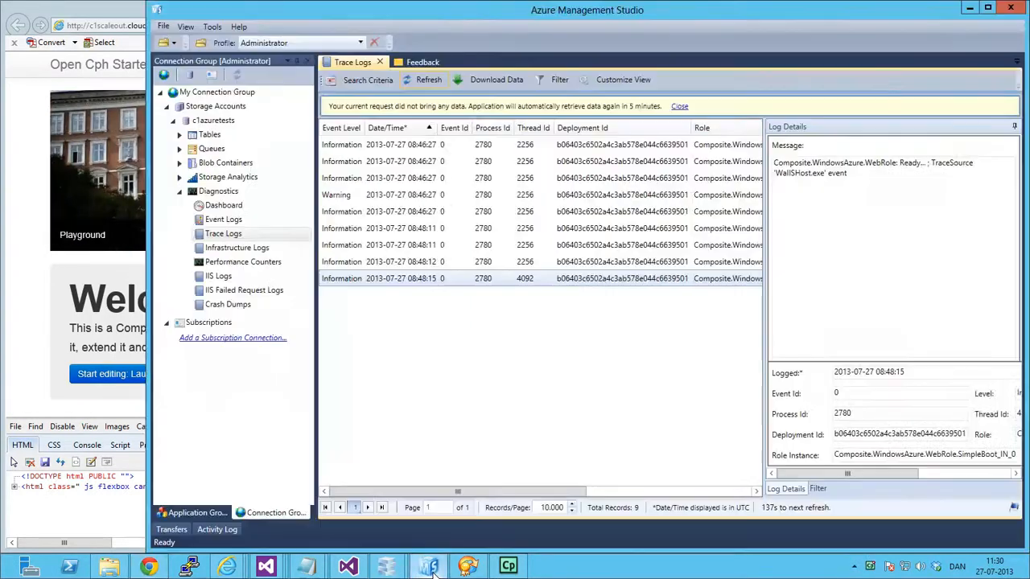
pyautogui.click(432, 84)
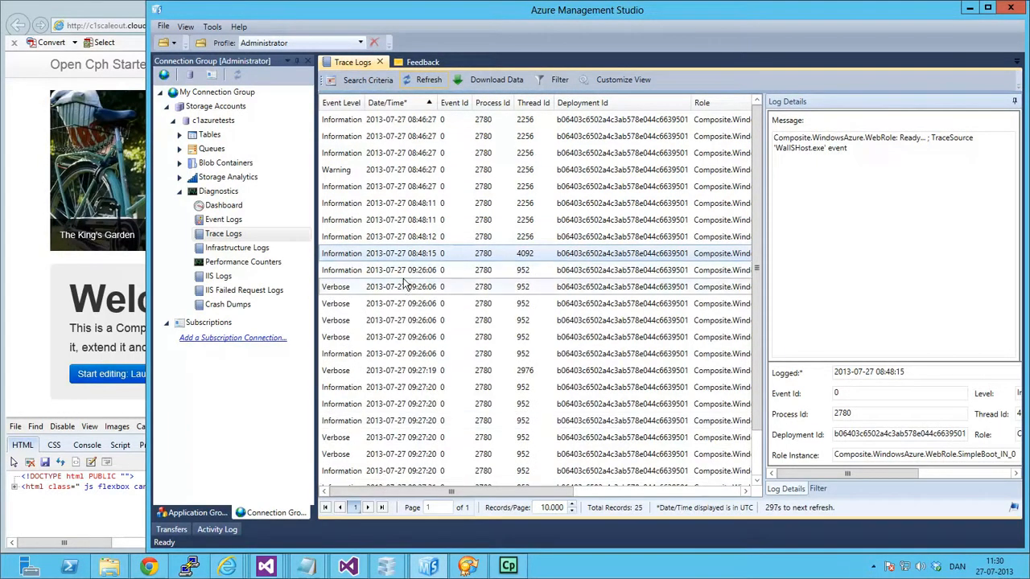
pyautogui.click(418, 271)
pyautogui.press('Down')
pyautogui.press('Up')
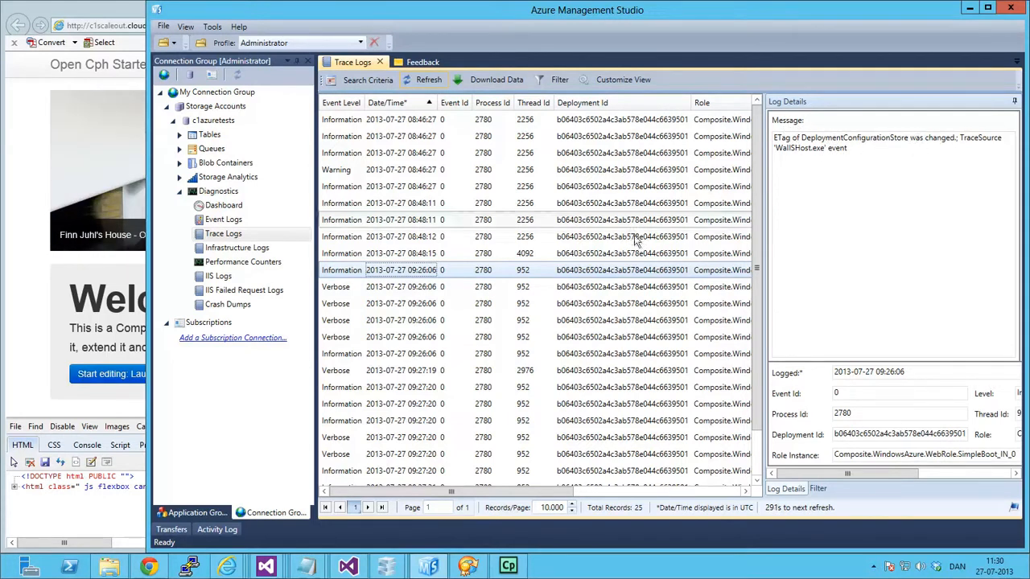
# Examine the messages of the following trace log entries, from the 09:26:06 Verbose entries to the last 09:27:21 Warning.
pyautogui.press('Down')
pyautogui.press('Down')
pyautogui.press('Down')
pyautogui.press('Down')
pyautogui.press('Up')
pyautogui.press('Up')
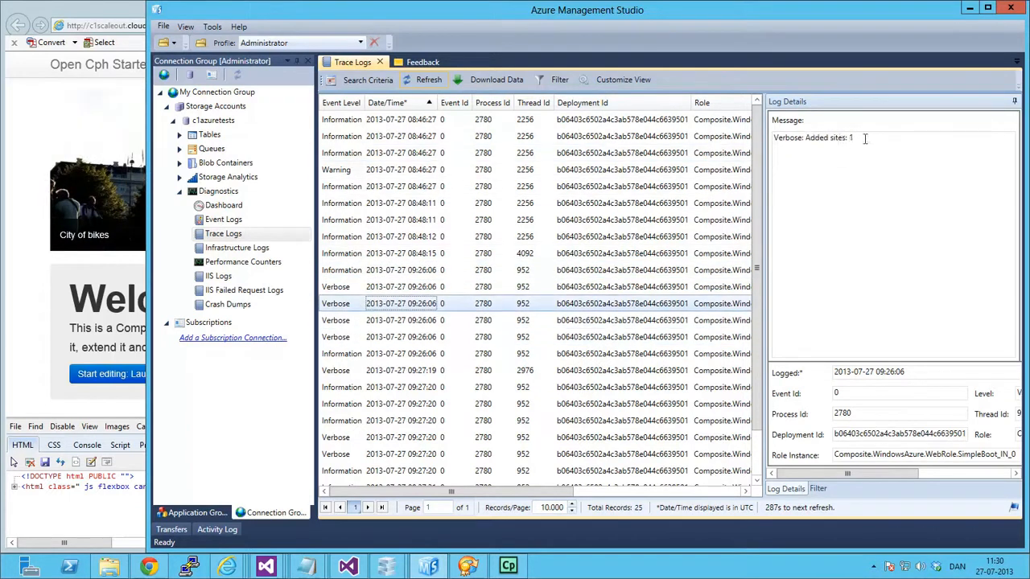
pyautogui.press('Down')
pyautogui.press('Down')
pyautogui.press('Down')
pyautogui.press('Down')
pyautogui.press('Down')
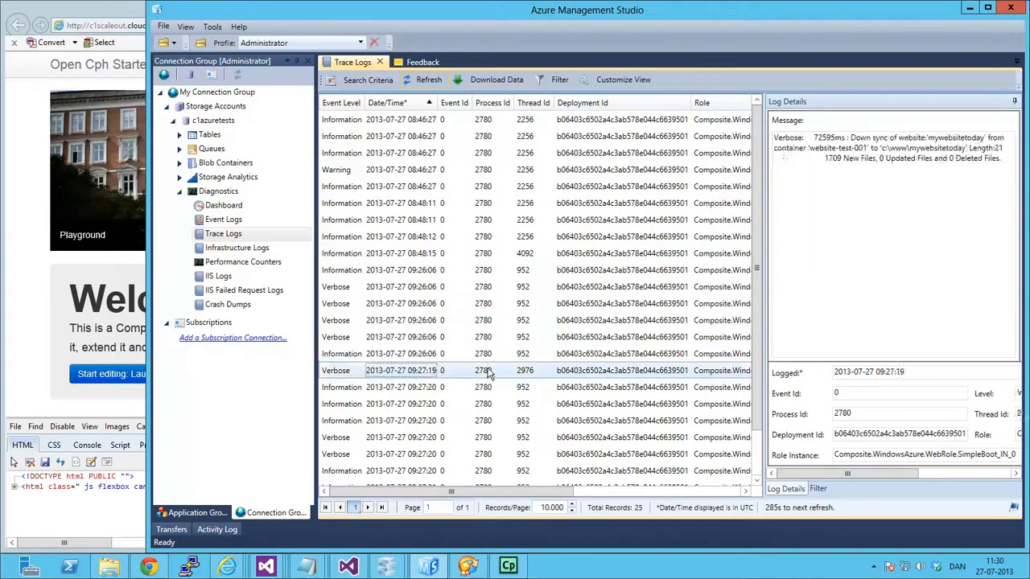
pyautogui.press('Down')
pyautogui.scroll(-1, 455, 382)
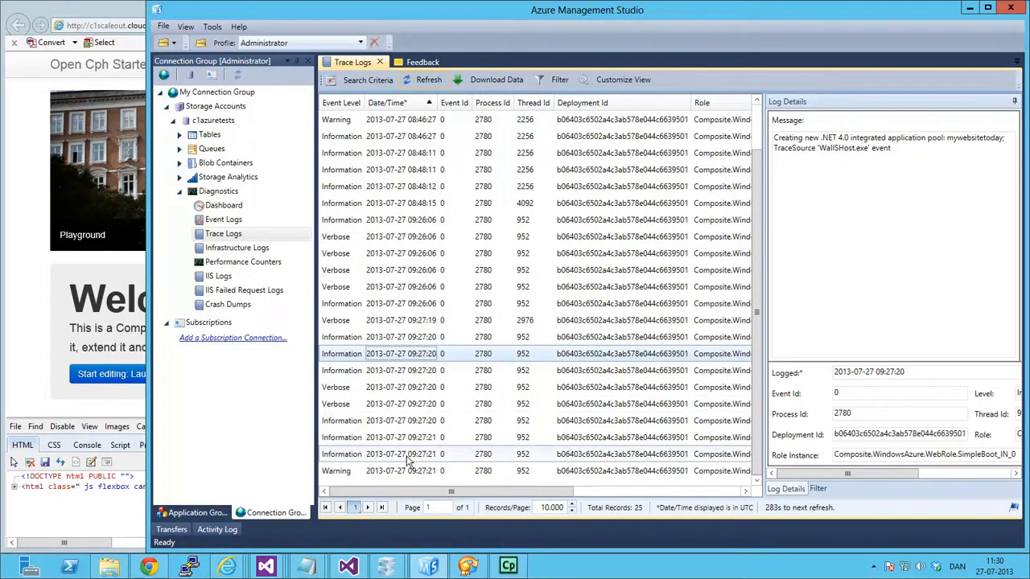
pyautogui.click(382, 472)
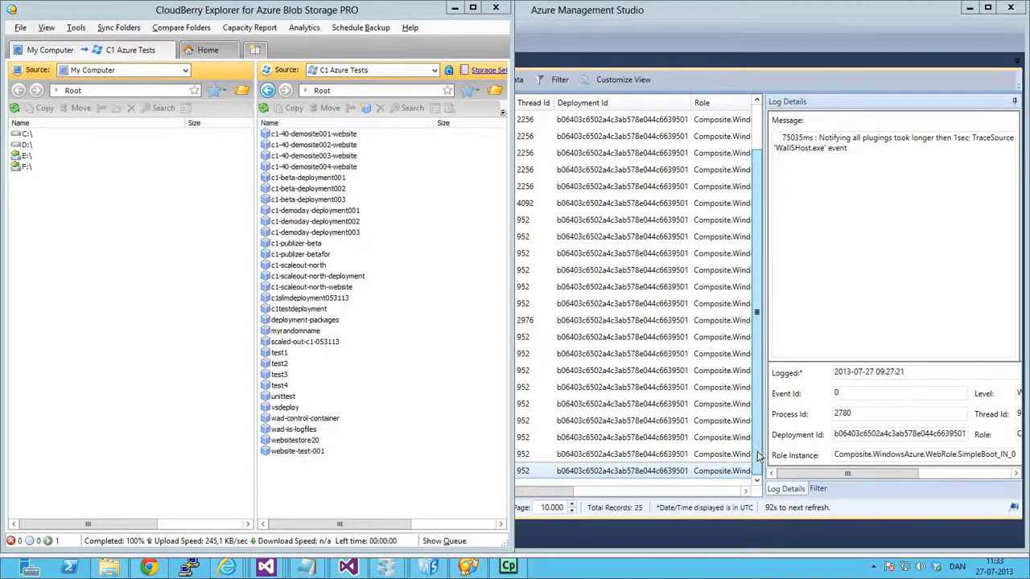
pyautogui.click(758, 456)
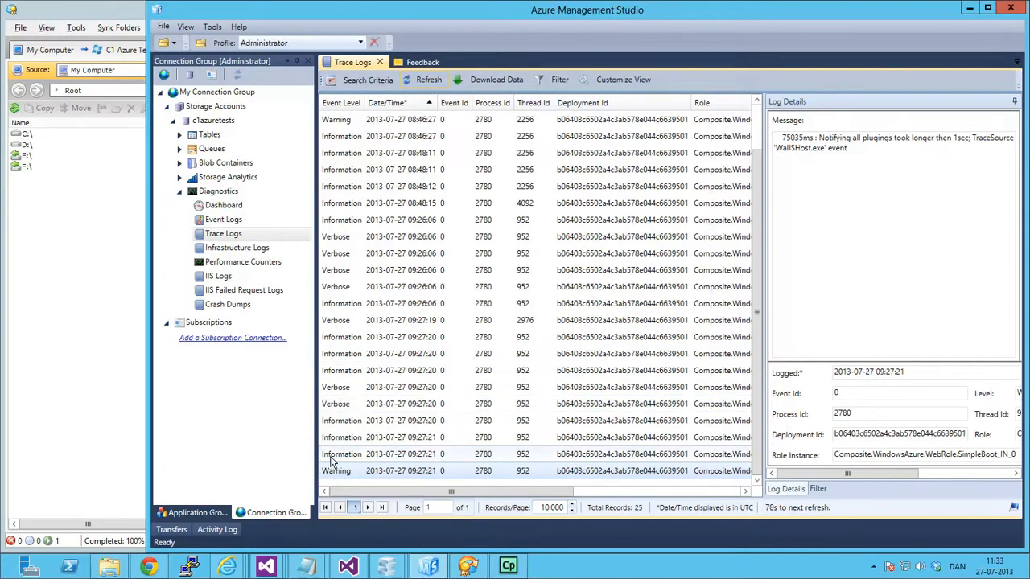
# Switch to the Azure portal, start a new production upload for c1scaleout-north, and choose the local package Composite.WindowsAzure.Packages.Slim.XS.
pyautogui.moveTo(227, 567)
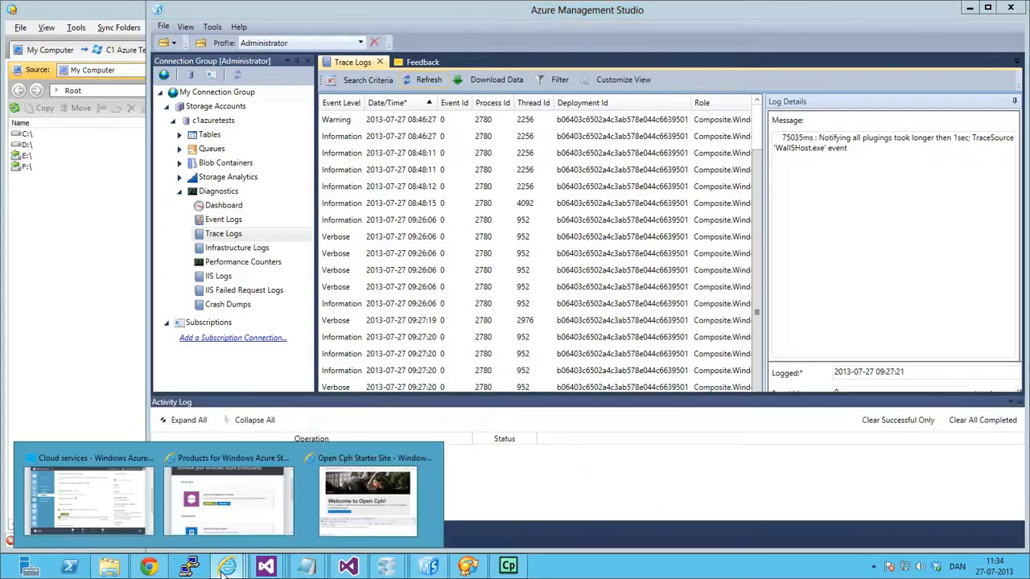
pyautogui.click(91, 508)
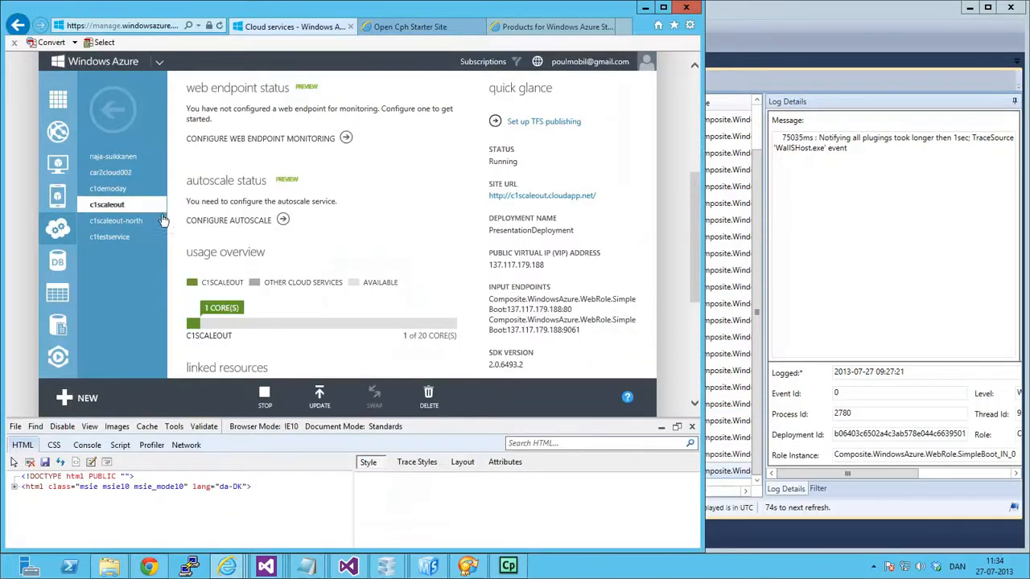
pyautogui.click(122, 220)
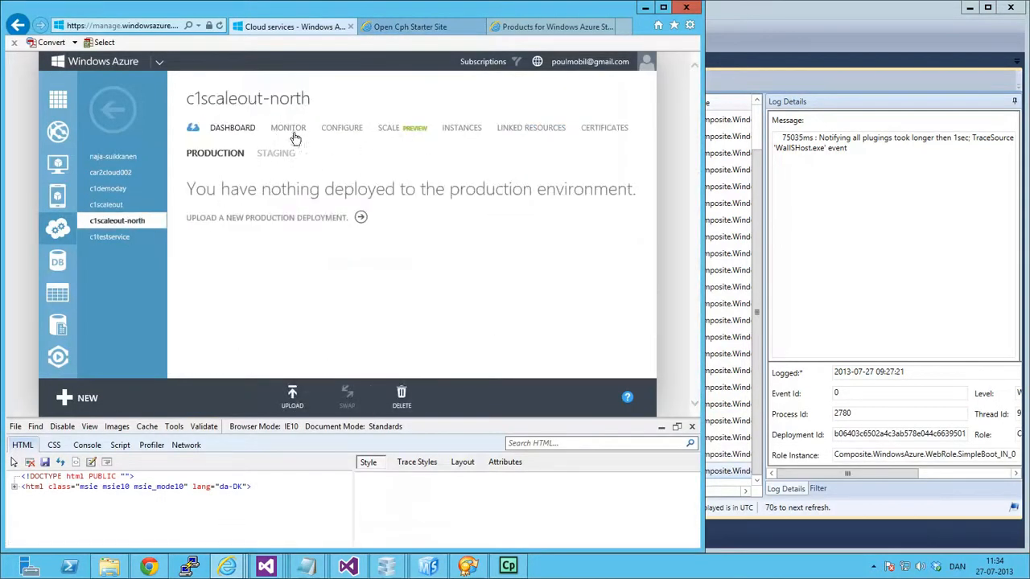
pyautogui.click(293, 401)
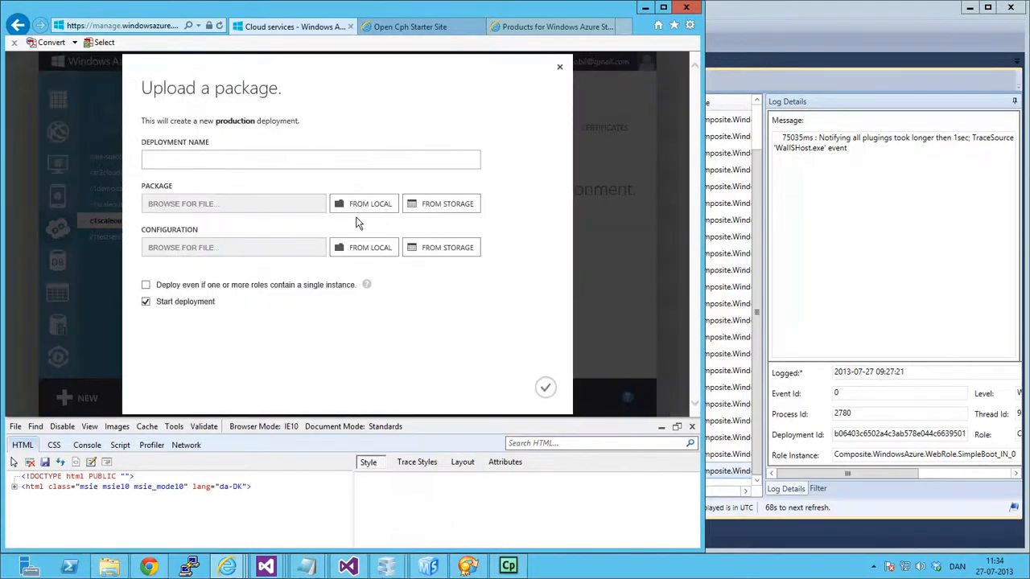
pyautogui.click(362, 204)
pyautogui.click(323, 74)
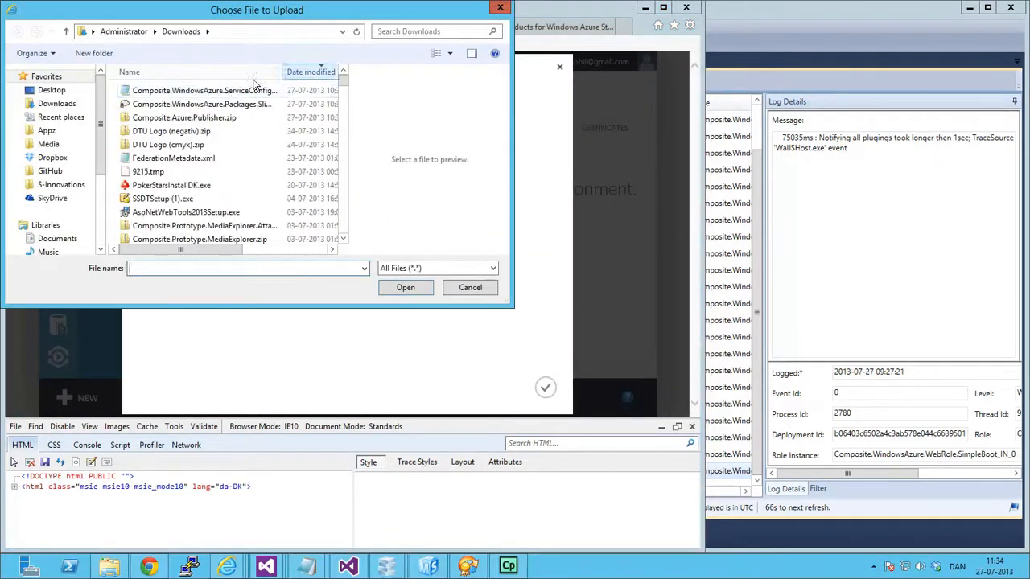
pyautogui.doubleClick(233, 104)
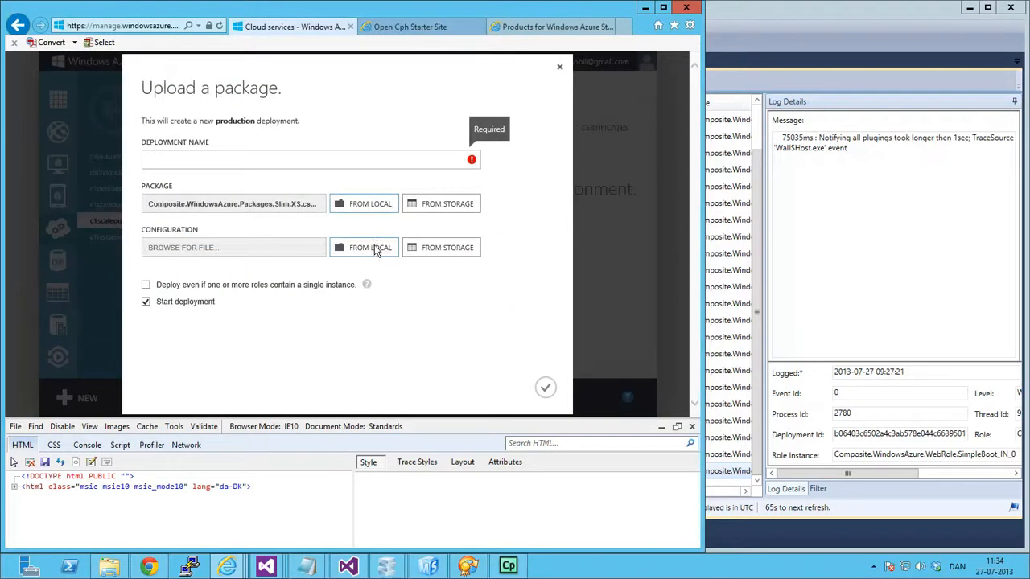
# Add Composite.WindowsAzure.ServiceConfiguration.Slim.cscfg, name the deployment DemoDeploymentNorth, allow single-instance roles, and submit the deployment.
pyautogui.click(375, 250)
pyautogui.click(315, 71)
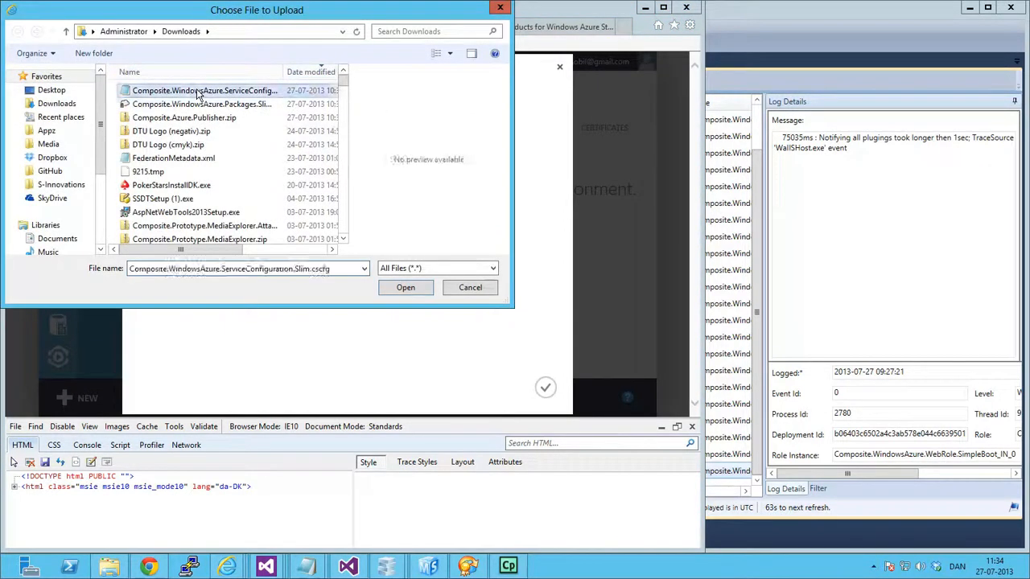
pyautogui.doubleClick(199, 91)
pyautogui.write('Dep')
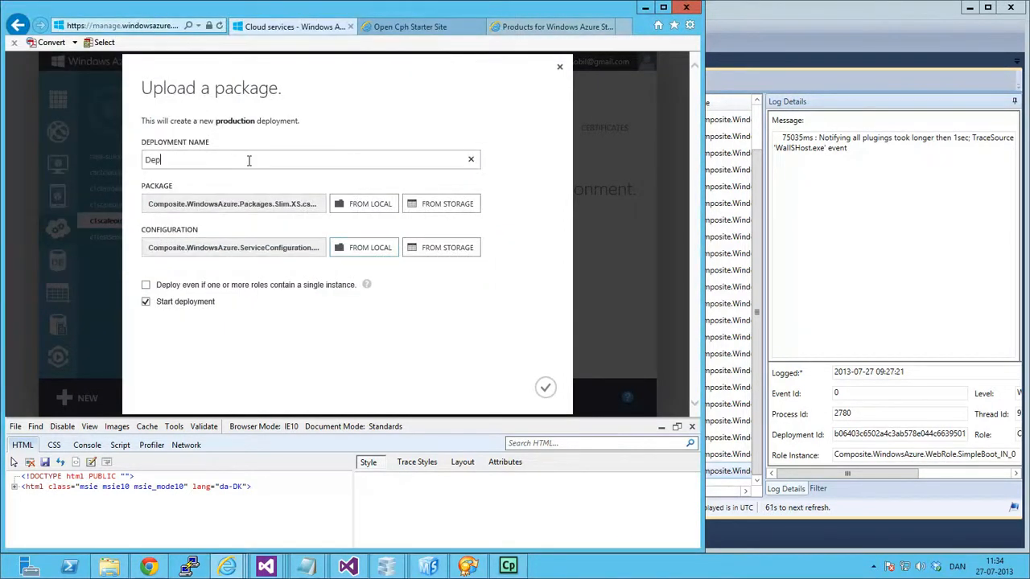
pyautogui.write('Demo')
pyautogui.click(150, 289)
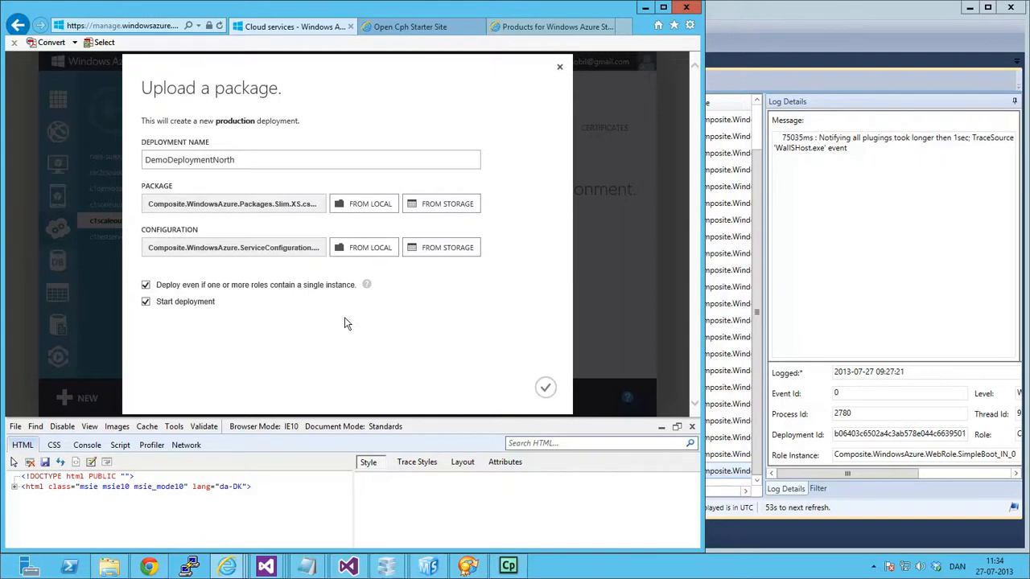
pyautogui.click(546, 387)
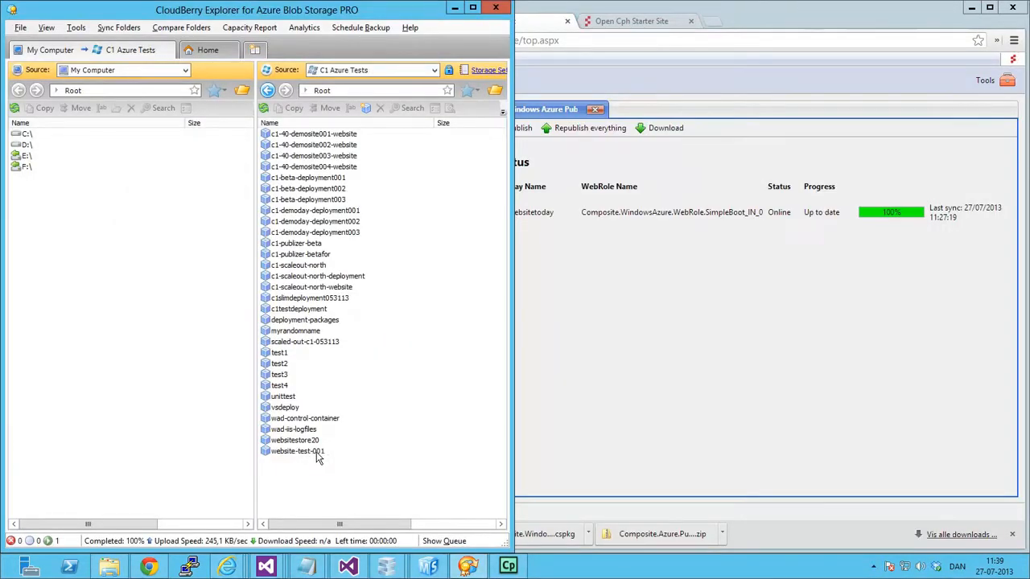
# In CloudBerry Explorer, open the website-test-001 container, refresh it, and open its Diagnostics folder down to the status file.
pyautogui.doubleClick(317, 453)
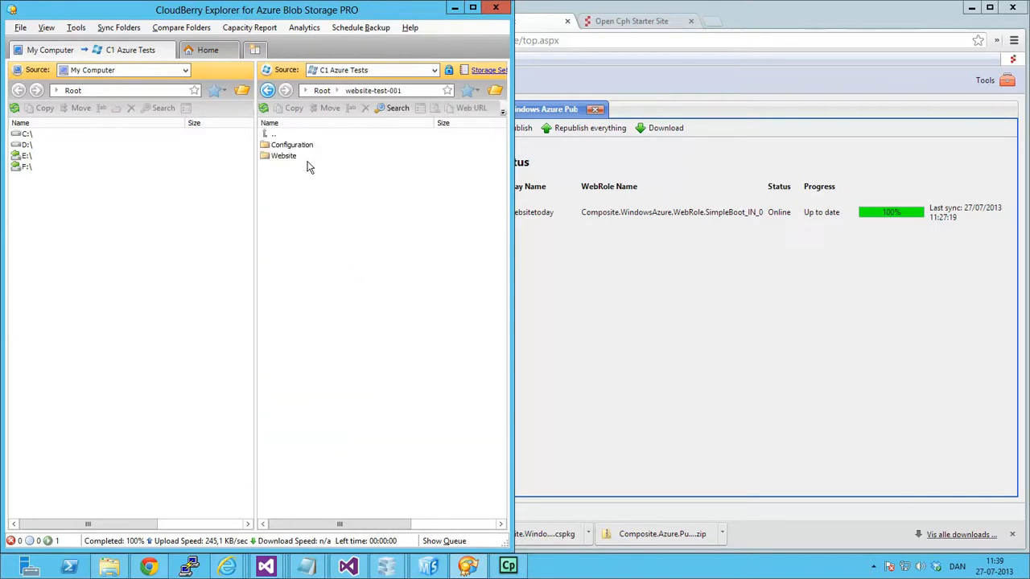
pyautogui.click(295, 146)
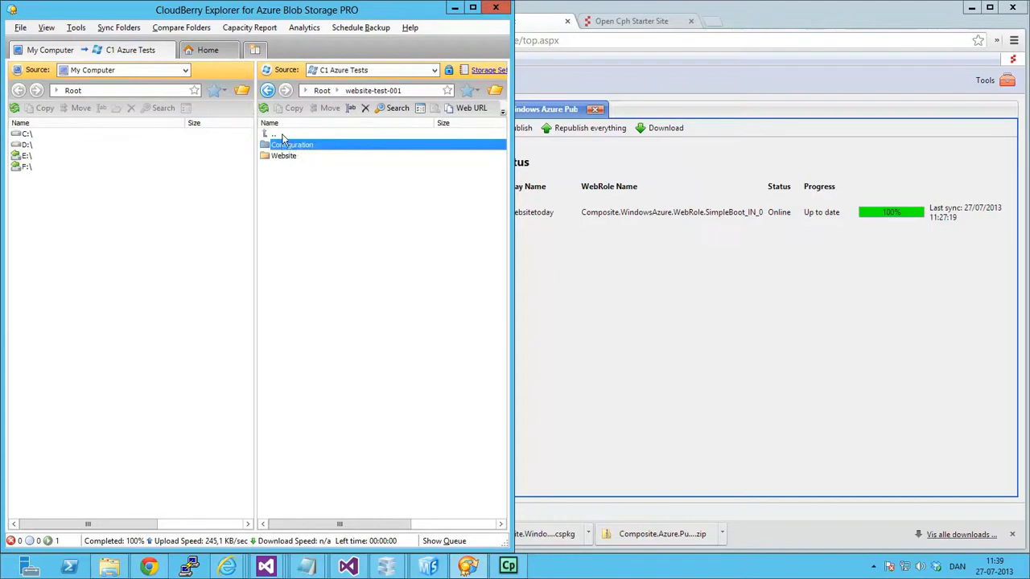
pyautogui.click(264, 108)
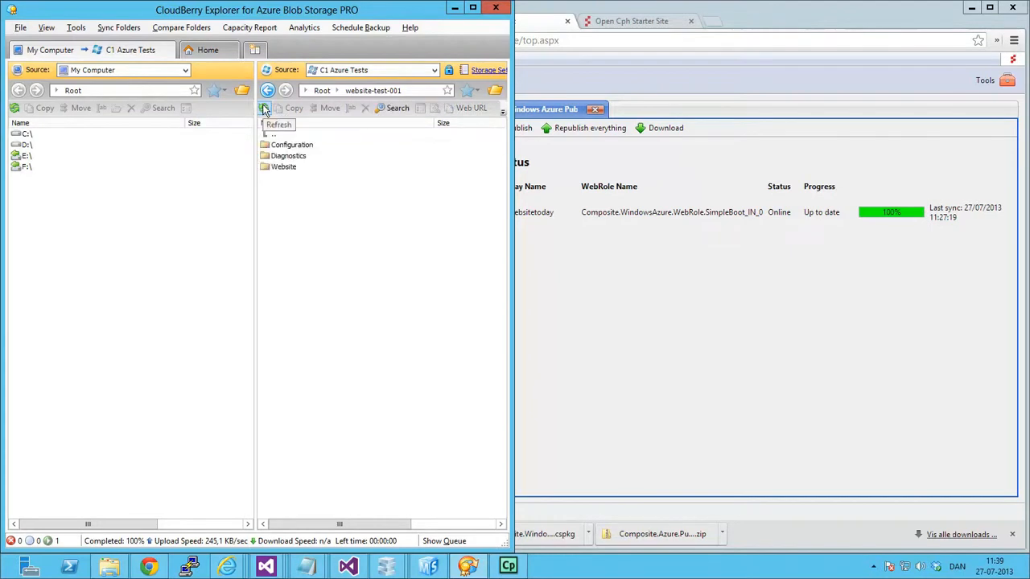
pyautogui.doubleClick(290, 157)
pyautogui.click(295, 148)
pyautogui.doubleClick(295, 149)
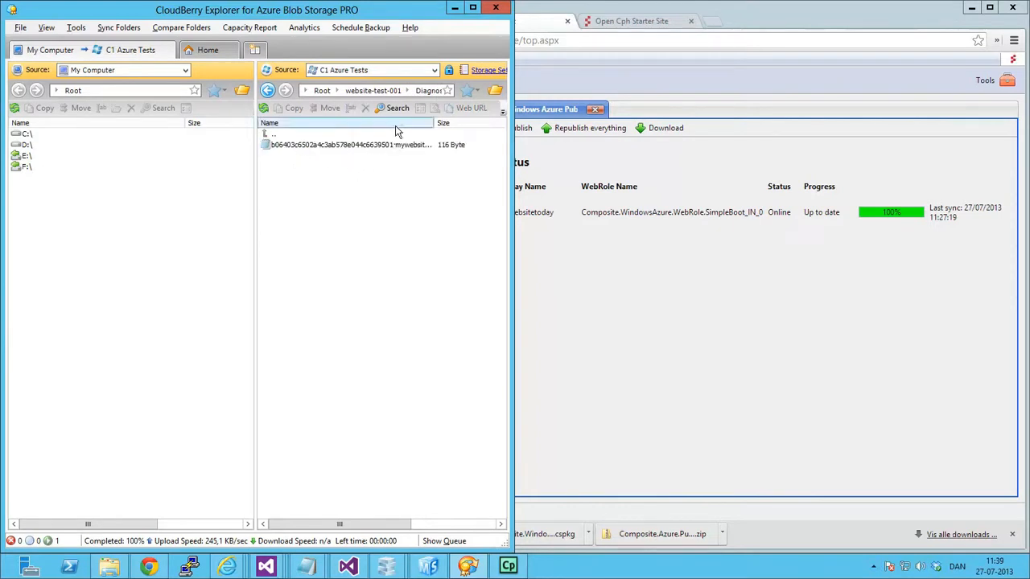
# View the mywebsitetoday status XML file in Notepad, close it, and refresh the folder listing.
pyautogui.doubleClick(294, 147)
pyautogui.click(294, 305)
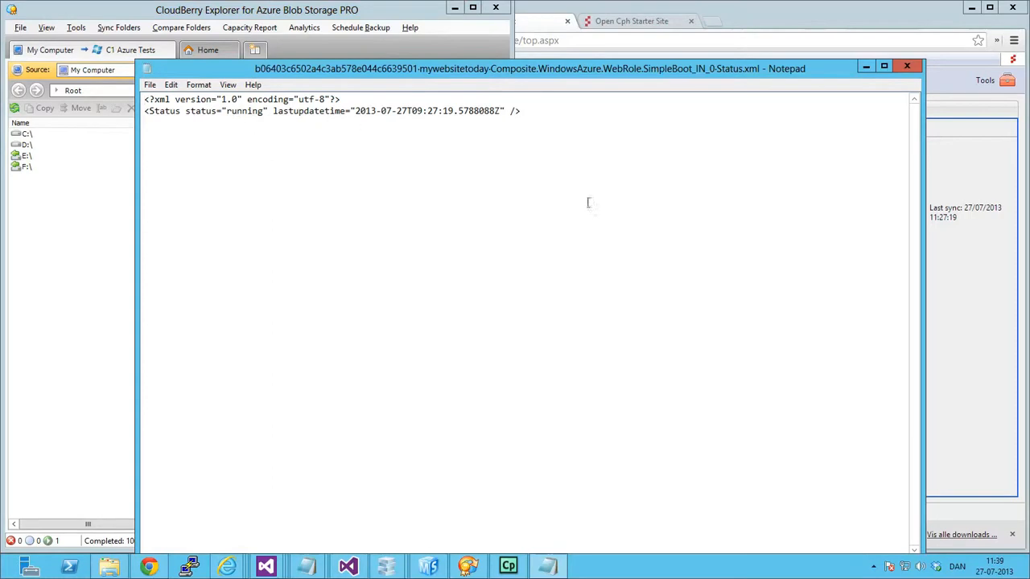
pyautogui.click(907, 66)
pyautogui.click(263, 108)
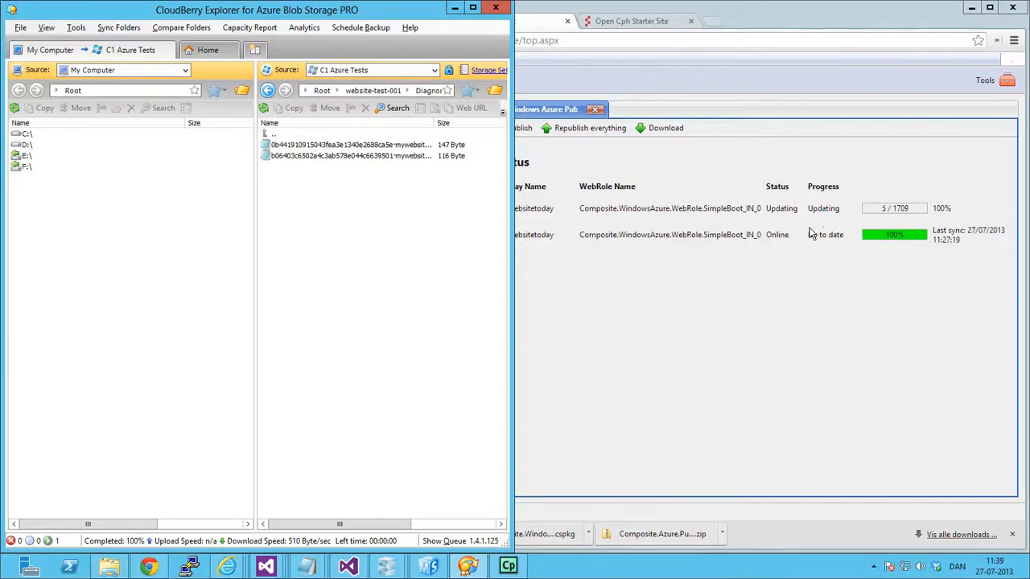
# Switch to Chrome to check the Windows Azure Publisher status, and bring up the Open Cph Starter Site page.
pyautogui.click(813, 234)
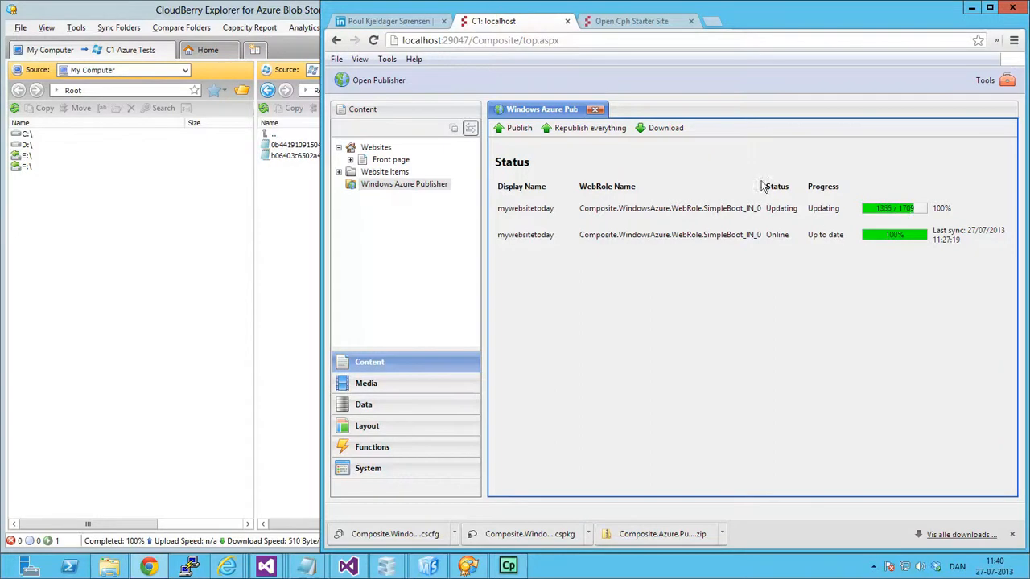
pyautogui.click(634, 22)
pyautogui.click(591, 41)
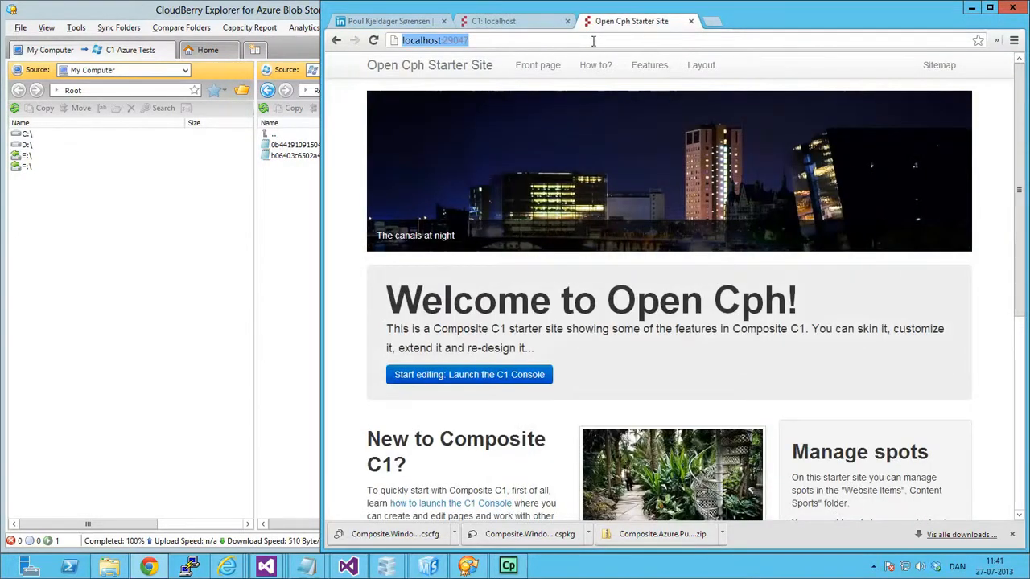
pyautogui.write('north-azure')
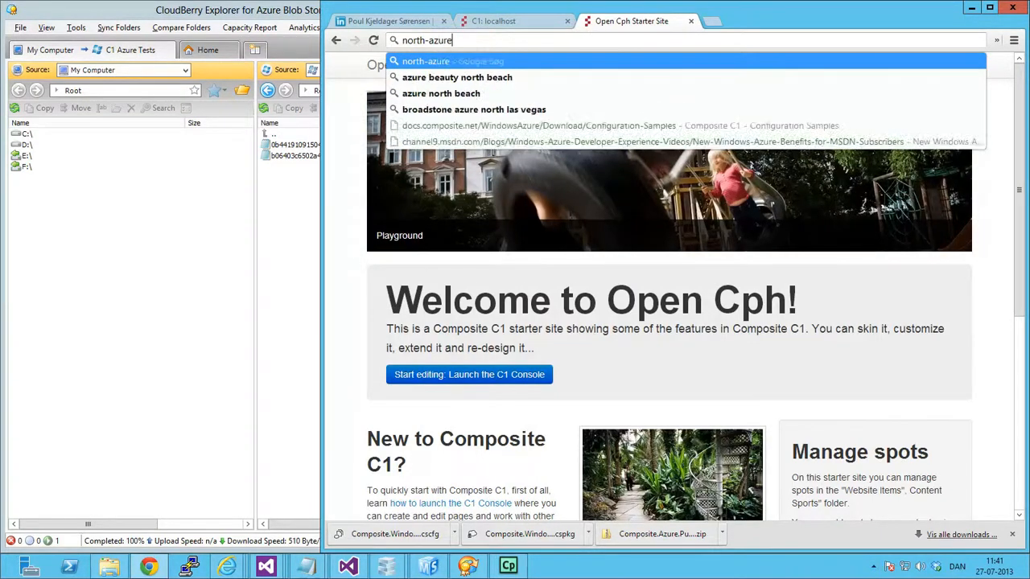
pyautogui.write('-test')
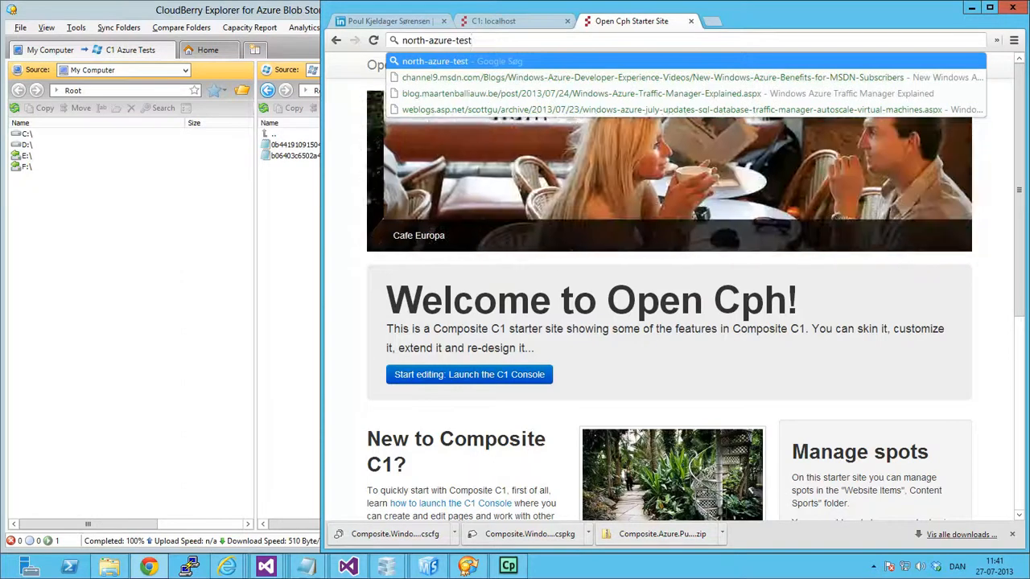
pyautogui.hotkey('ctrl', 'a')
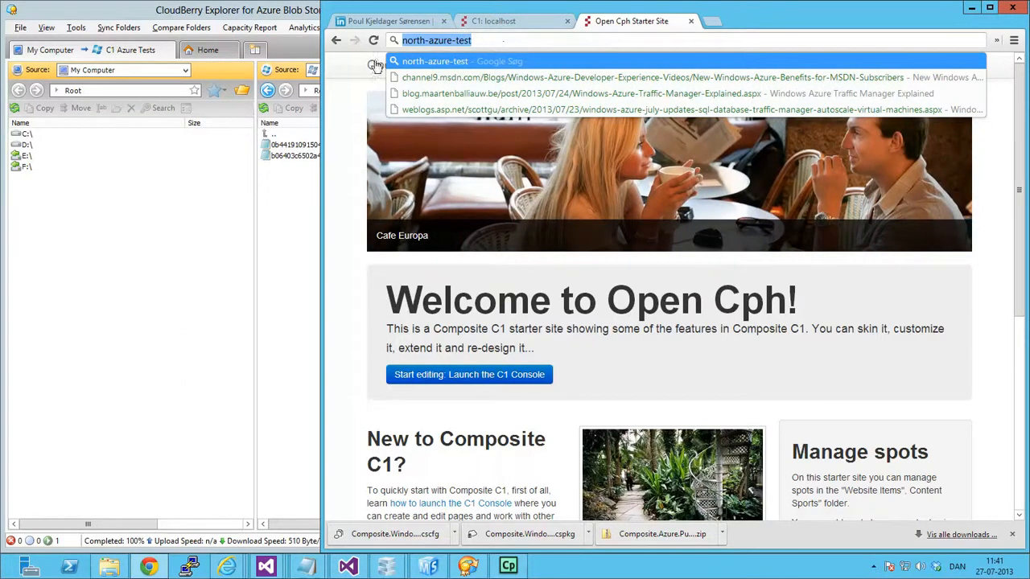
pyautogui.press('BackSpace')
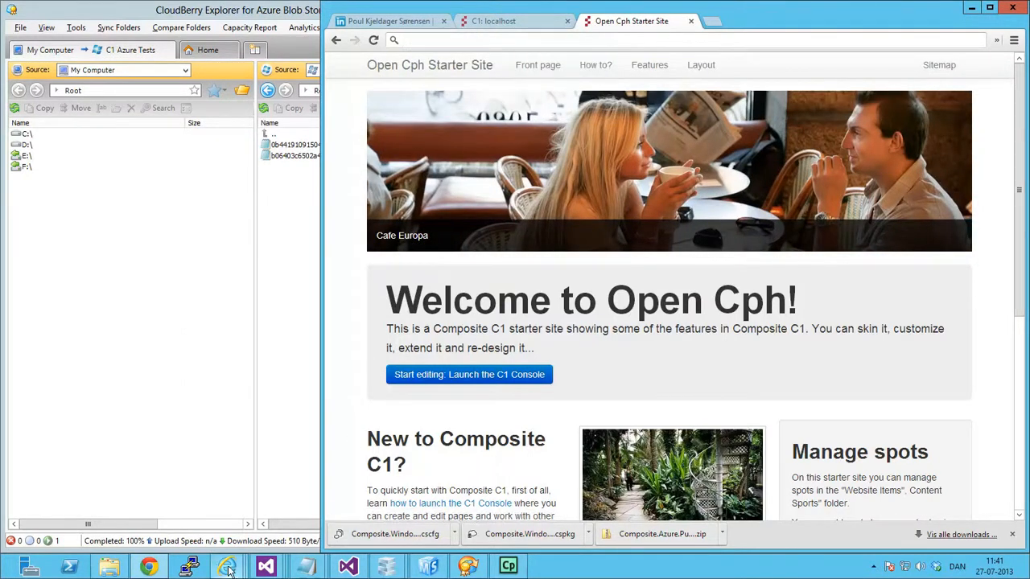
# Check the second service's name in the Azure portal, recheck the publisher status in Chrome, and open c1scaleout-north.cloudapp.net.
pyautogui.moveTo(227, 566)
pyautogui.click(105, 508)
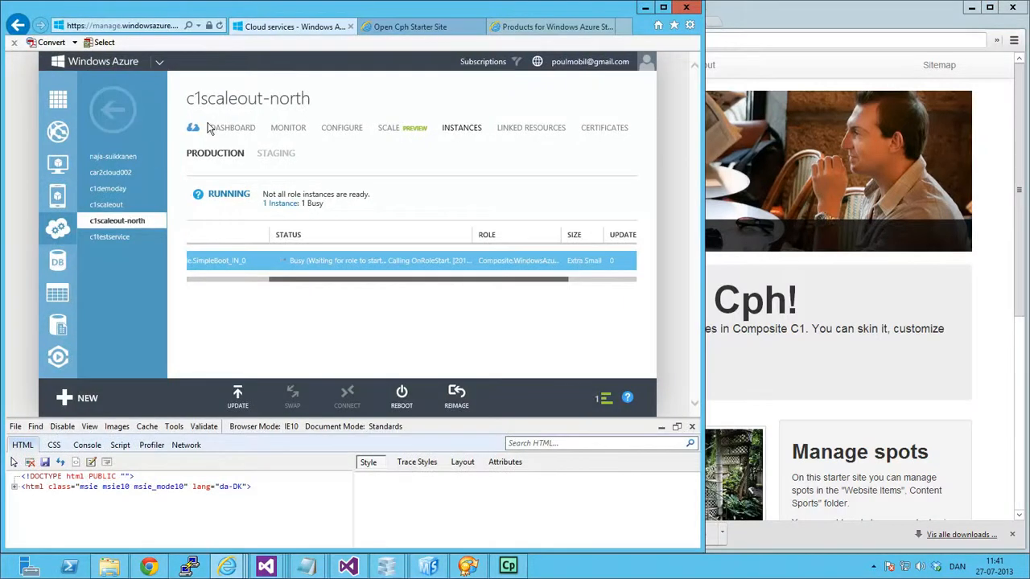
pyautogui.click(774, 40)
pyautogui.write('c1')
pyautogui.write('scaleout-no')
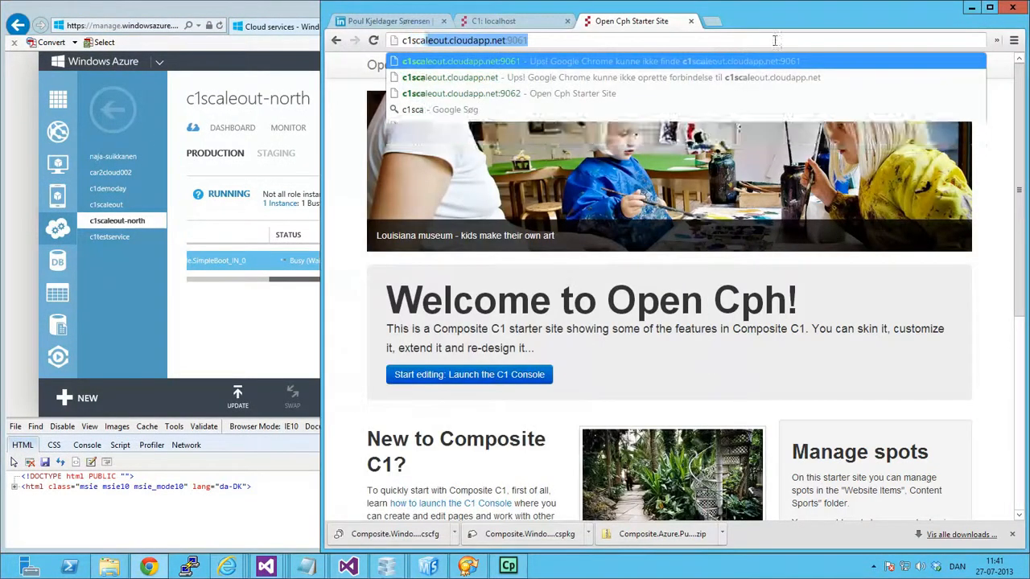
pyautogui.write('orth')
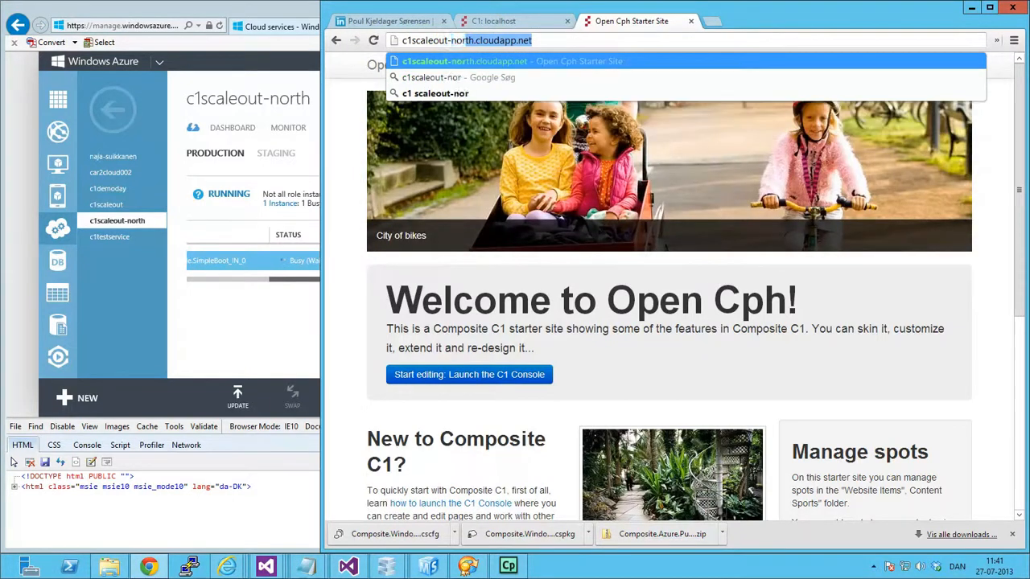
pyautogui.moveTo(550, 45); pyautogui.dragTo(257, 42)
pyautogui.click(511, 23)
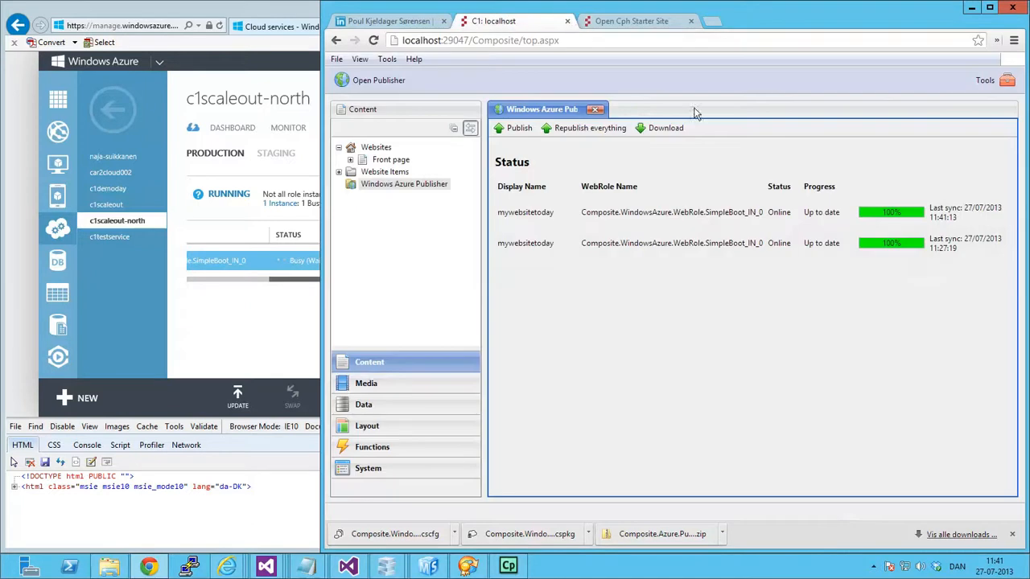
pyautogui.click(636, 22)
pyautogui.press('Return')
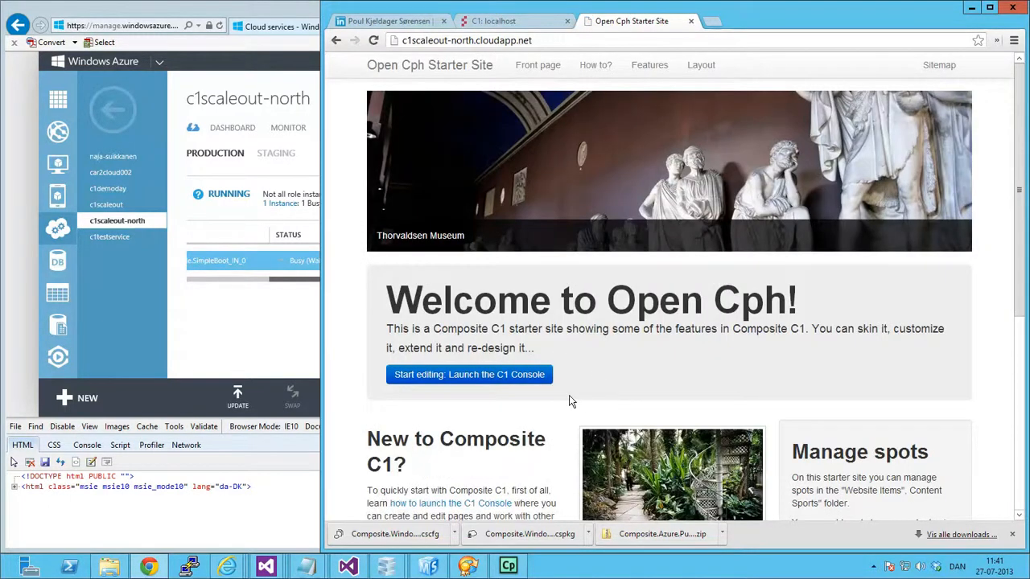
# Return to the local C1 console, expand the Front page in the website tree, and open it for editing.
pyautogui.click(515, 22)
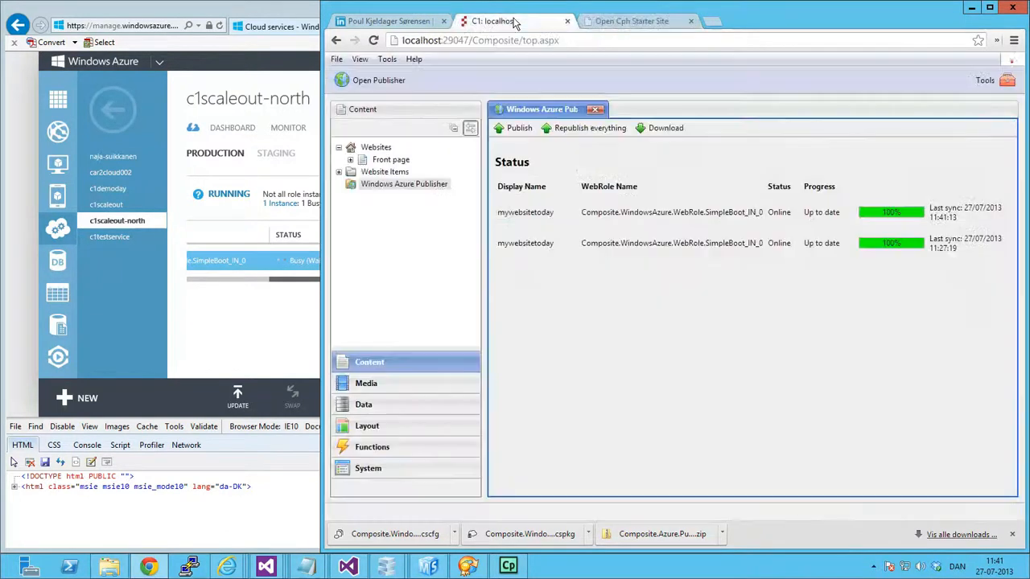
pyautogui.click(378, 162)
pyautogui.click(350, 159)
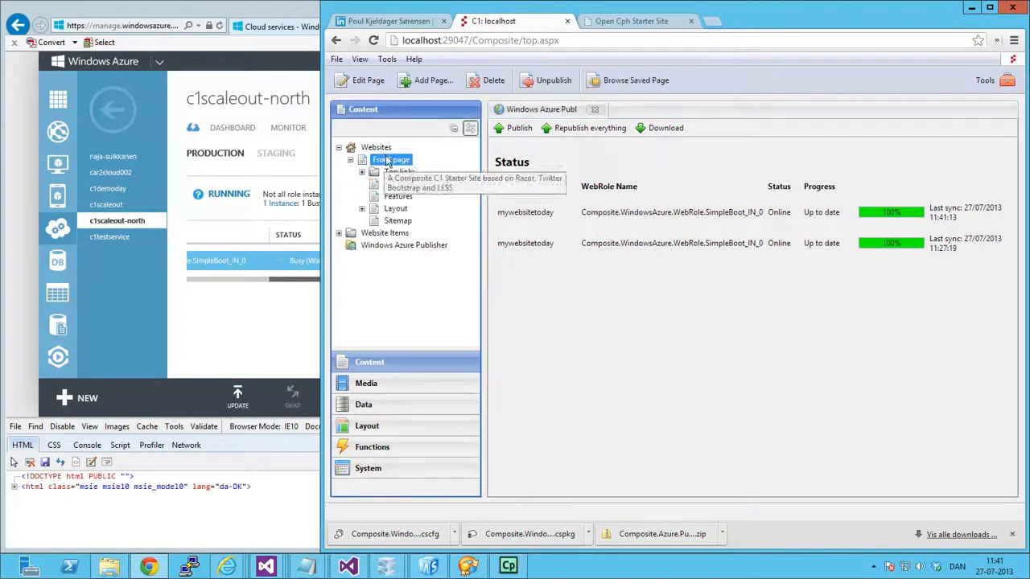
pyautogui.rightClick(404, 162)
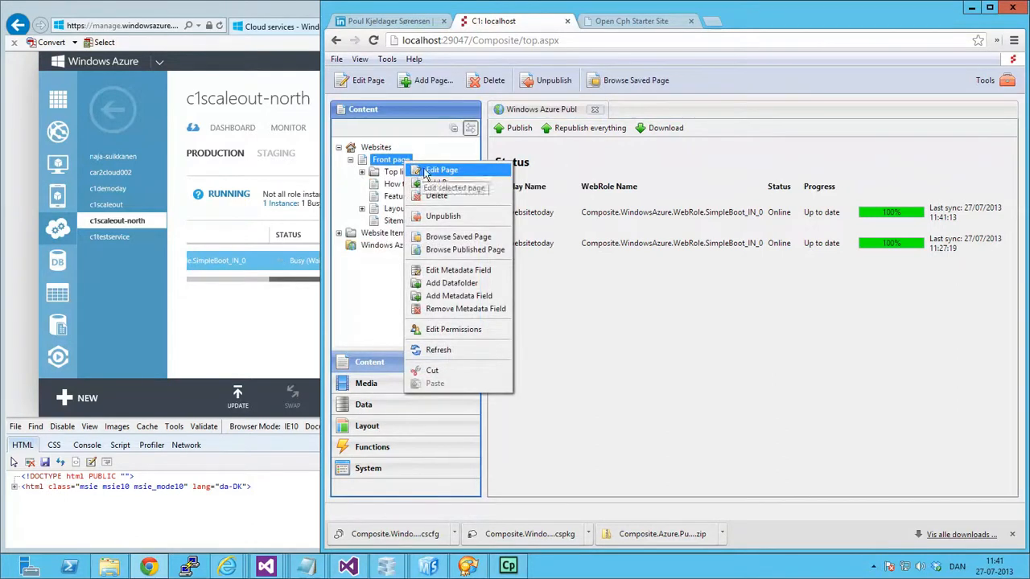
pyautogui.click(498, 169)
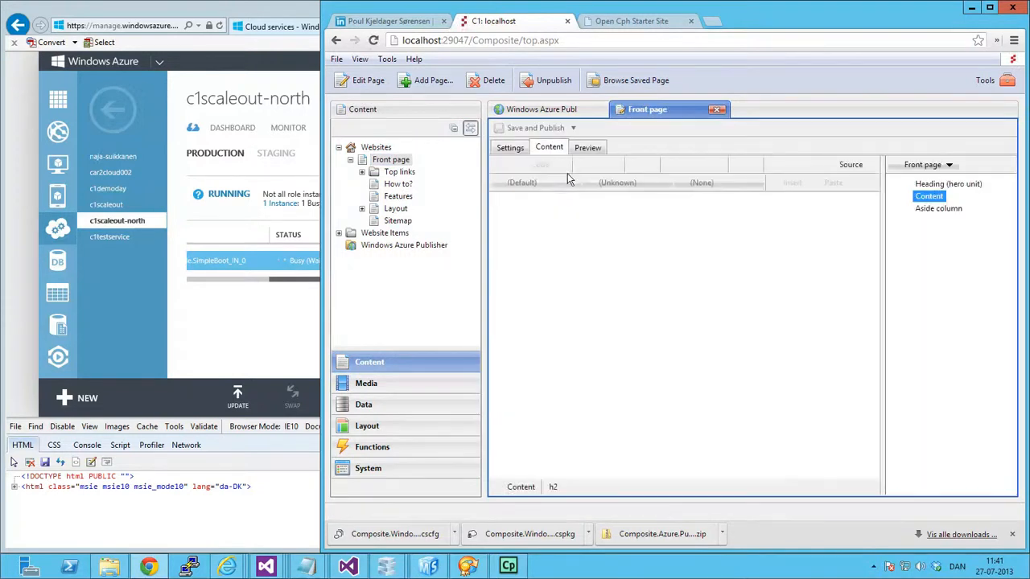
# Change the Heading (hero unit) title to "Welcome to Open Cph (updated)!" and save and publish the page.
pyautogui.click(941, 184)
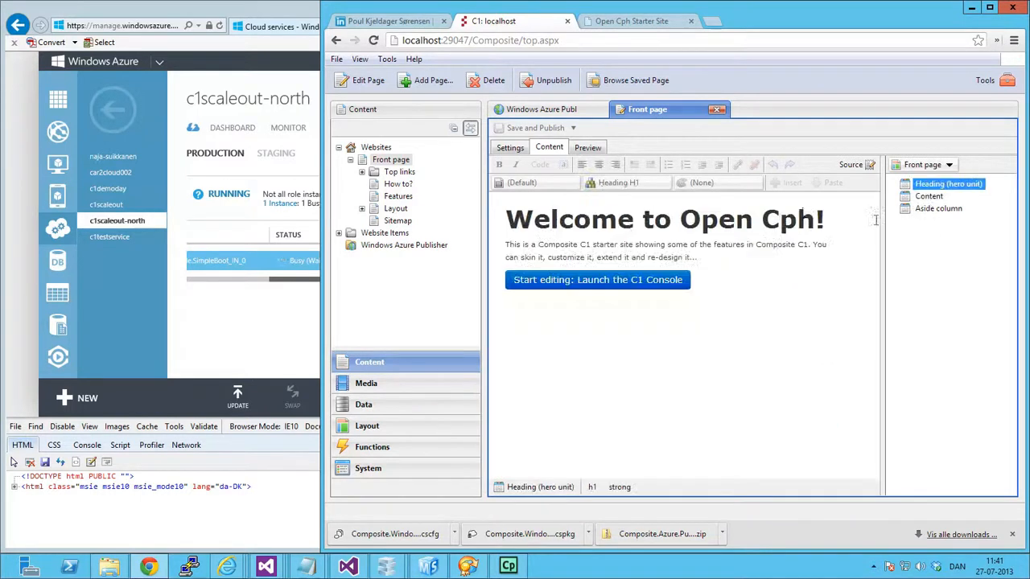
pyautogui.click(821, 225)
pyautogui.write('(/u')
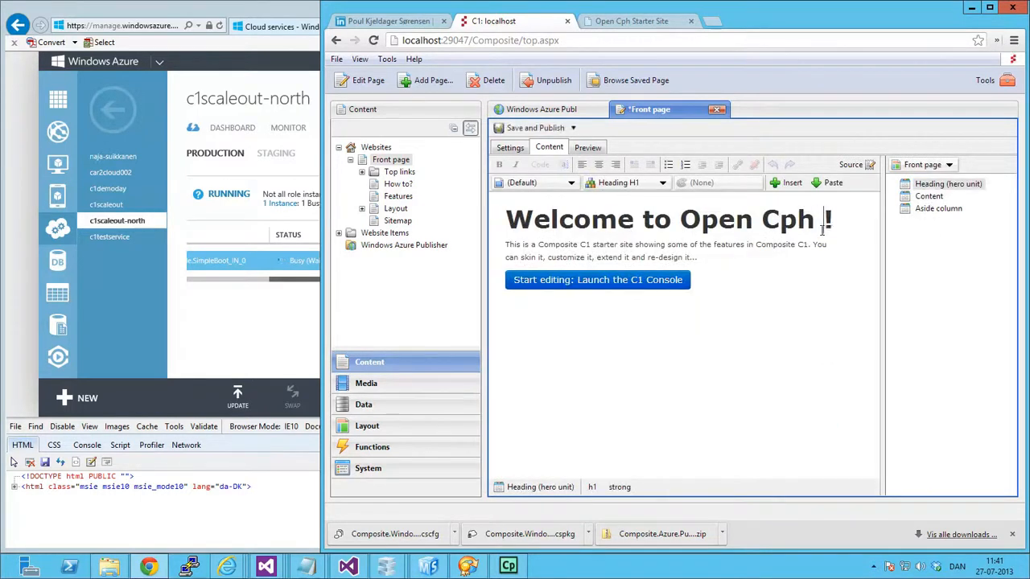
pyautogui.press('BackSpace')
pyautogui.press('BackSpace')
pyautogui.write('updated)')
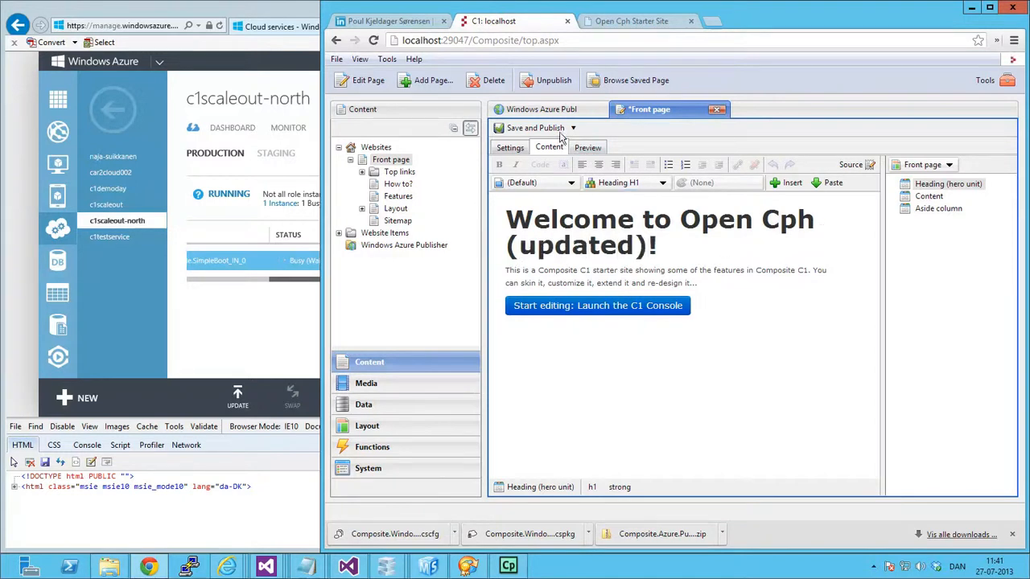
pyautogui.click(531, 128)
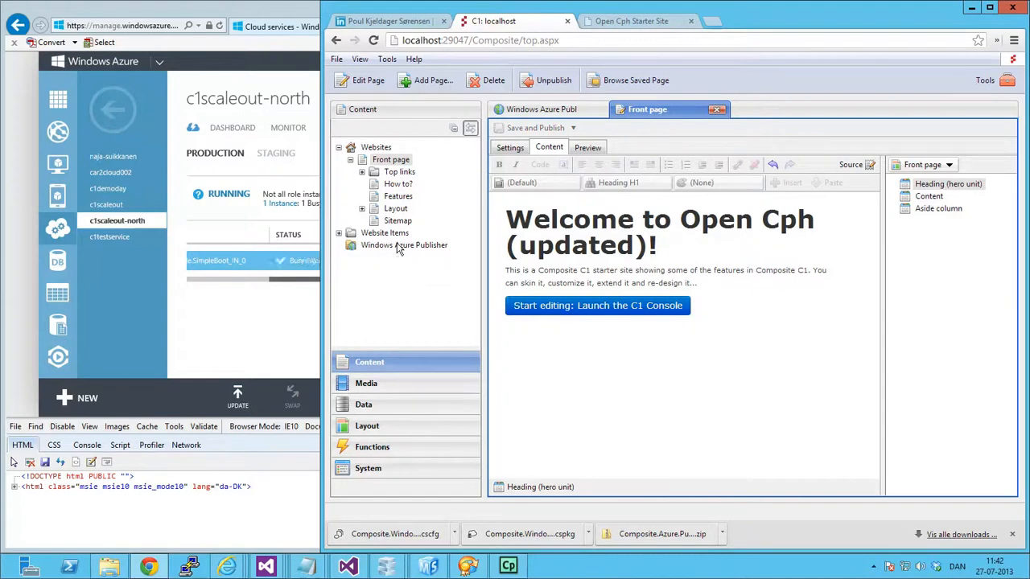
# Publish the site changes to Azure with the Windows Azure Publisher and check the update progress of both web roles.
pyautogui.click(553, 117)
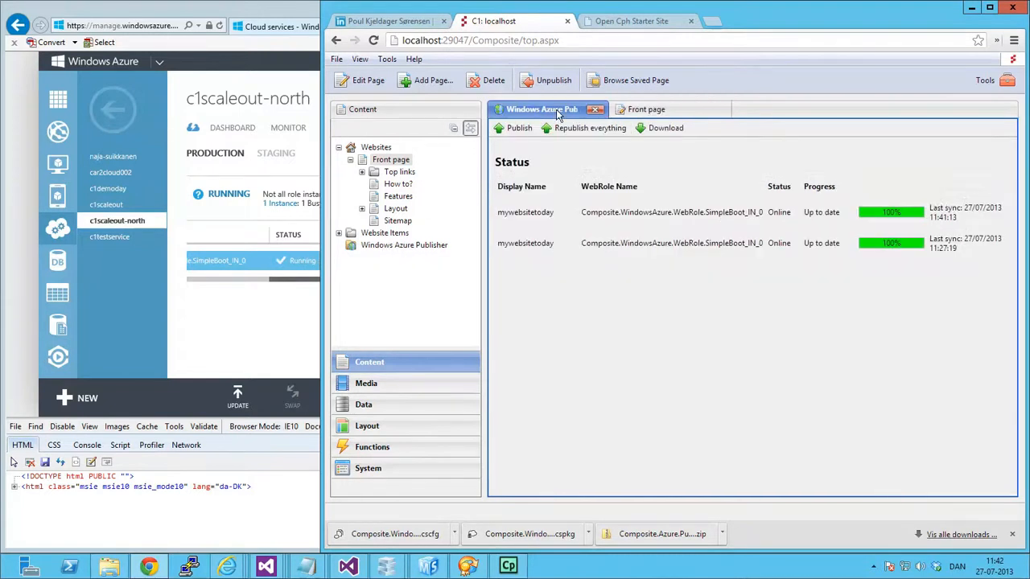
pyautogui.click(517, 129)
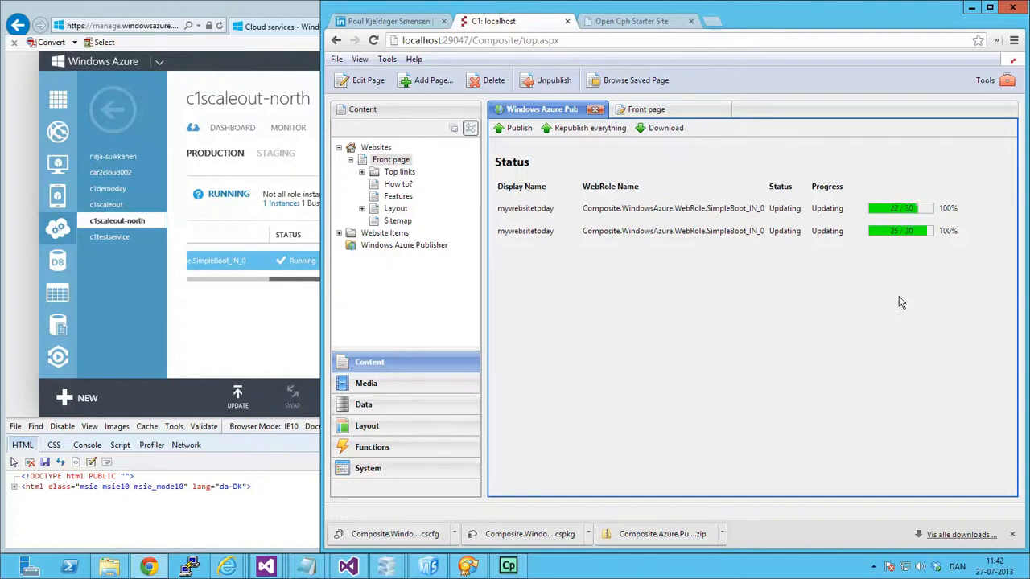
pyautogui.click(653, 21)
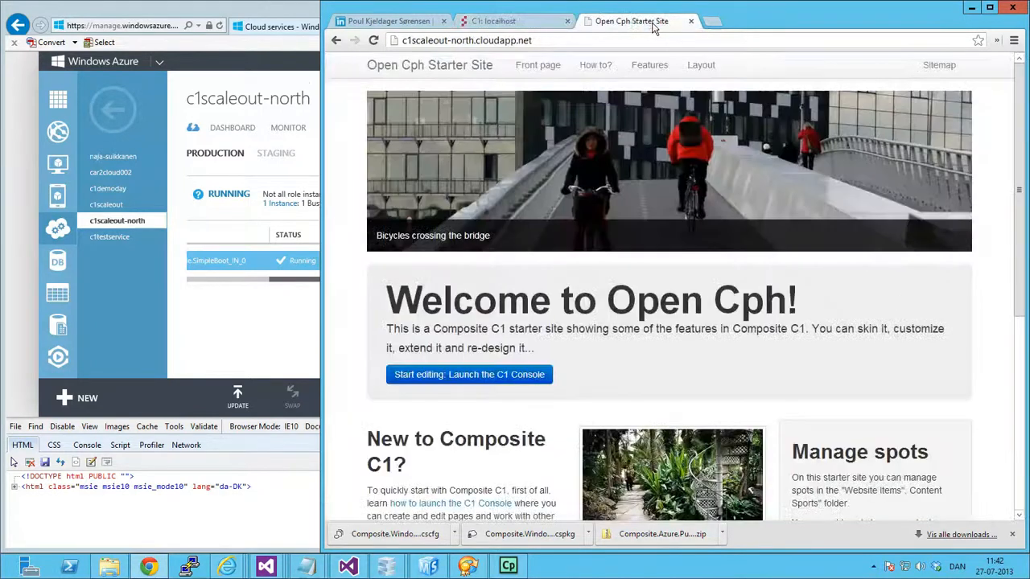
pyautogui.click(524, 24)
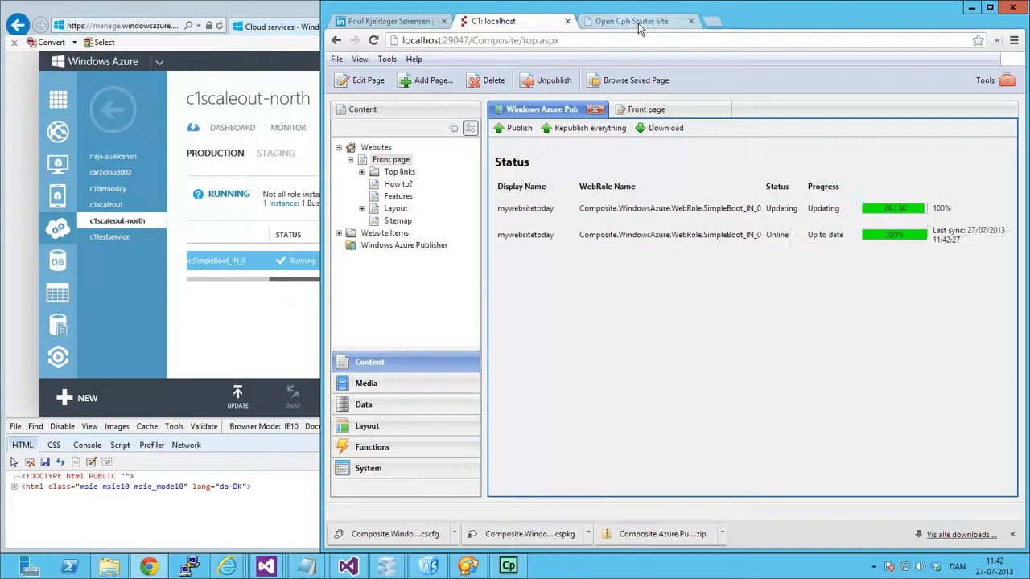
# Reload c1scaleout-north.cloudapp.net and check the front page for the updated welcome heading.
pyautogui.click(639, 24)
pyautogui.click(617, 40)
pyautogui.press('Return')
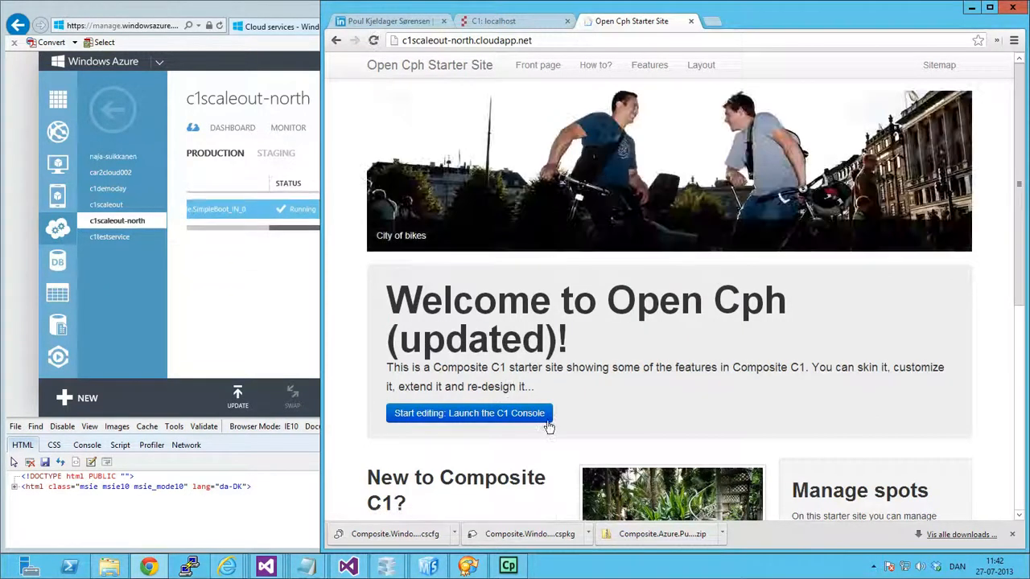
pyautogui.scroll(-2, 549, 422)
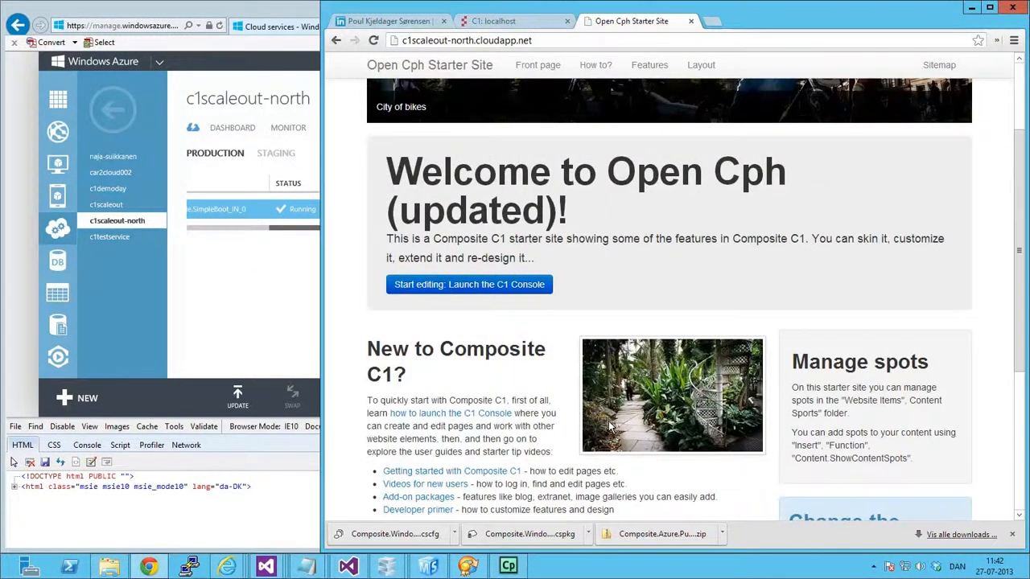